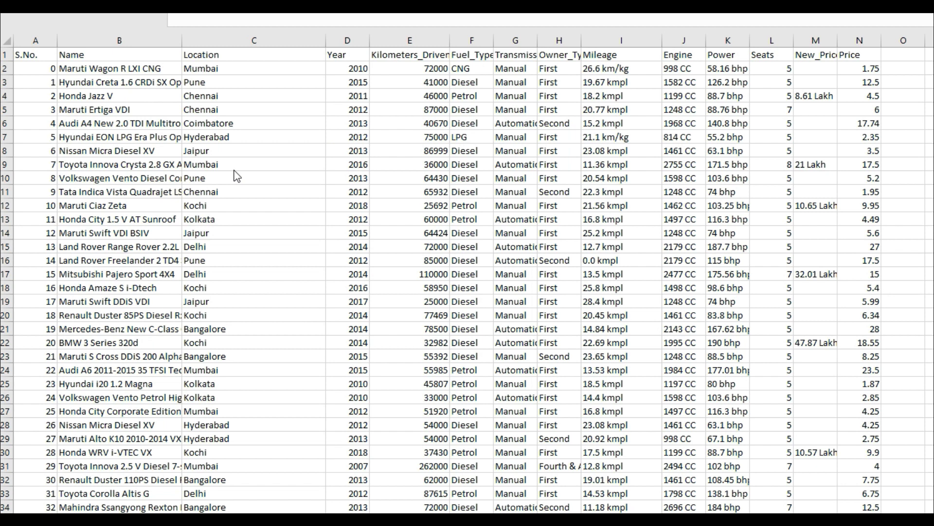
Zoom the sheet in to 140% and review the S.No. and Name columns of the car data.
{"action": "left_click", "coordinate": [105, 41]}
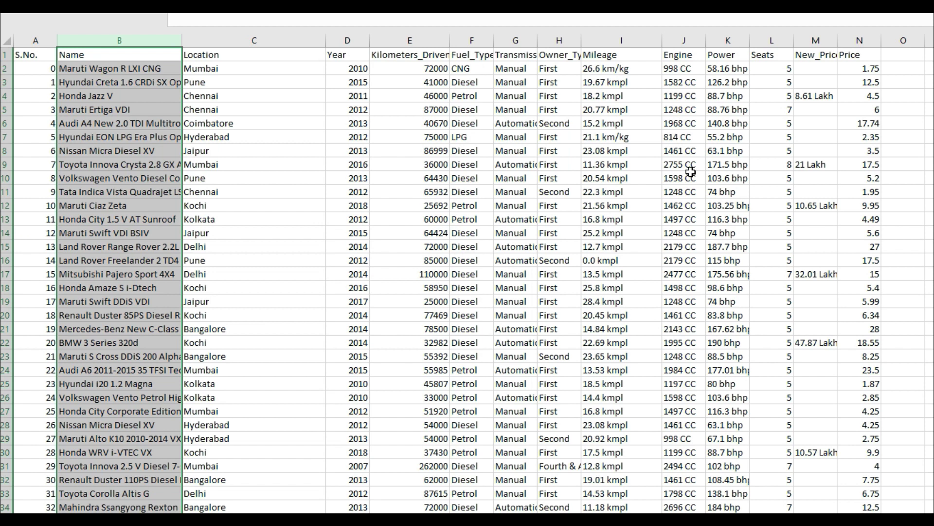
{"action": "left_click", "coordinate": [44, 37]}
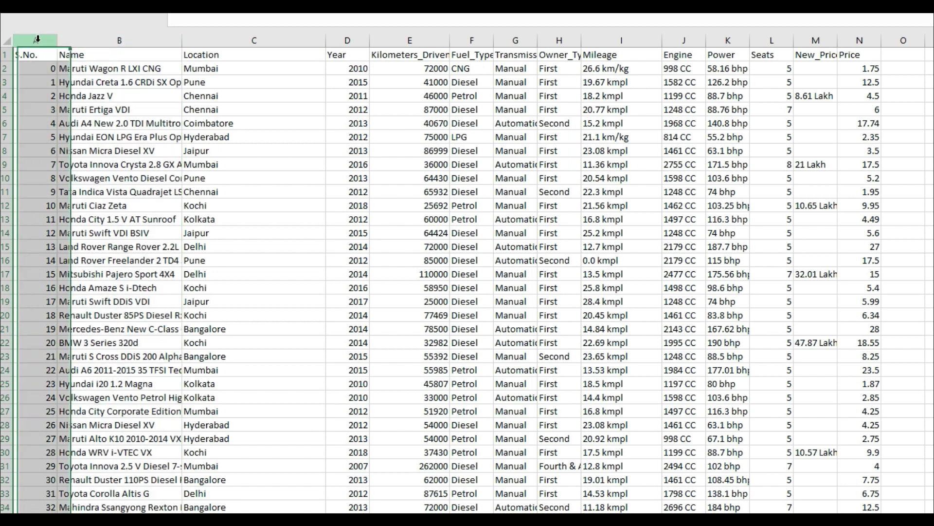
{"action": "left_click", "coordinate": [93, 36]}
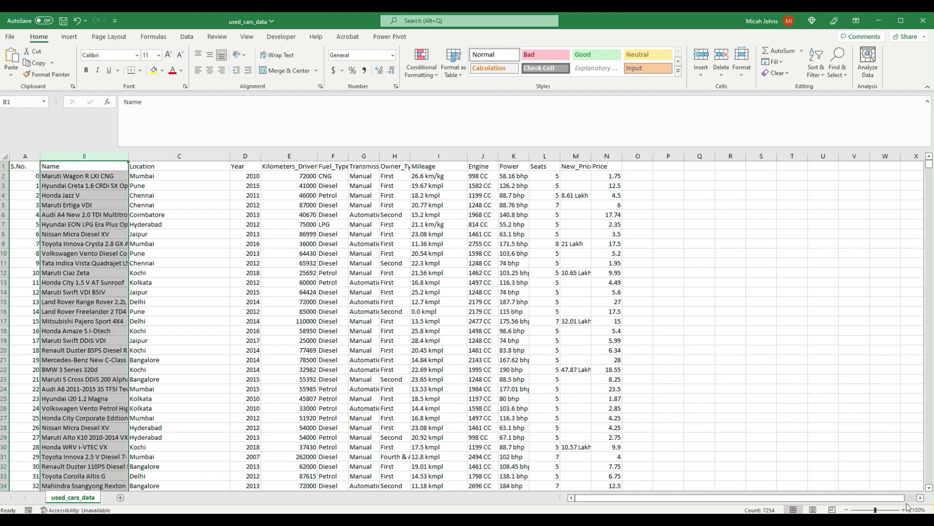
{"action": "left_click", "coordinate": [904, 510]}
{"action": "left_click", "coordinate": [905, 509]}
{"action": "left_click", "coordinate": [904, 509]}
{"action": "left_click", "coordinate": [904, 510]}
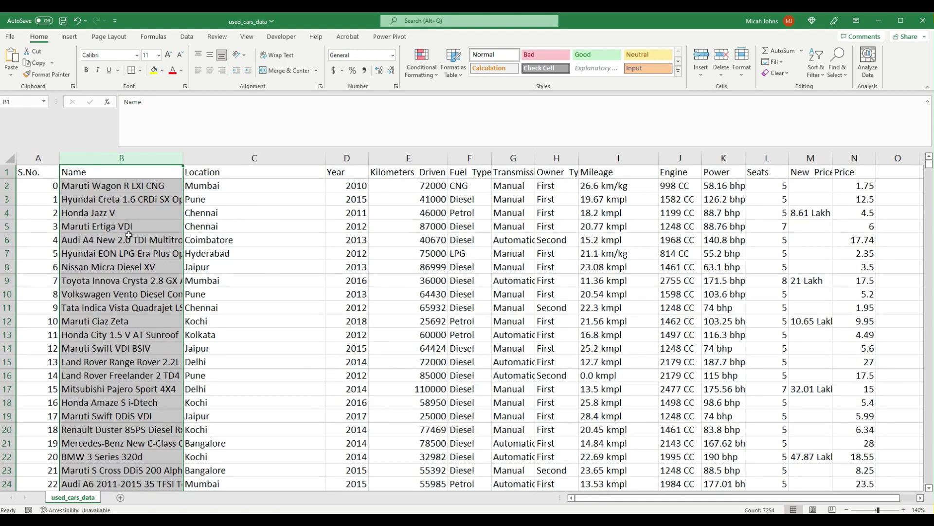
{"action": "left_click", "coordinate": [75, 185]}
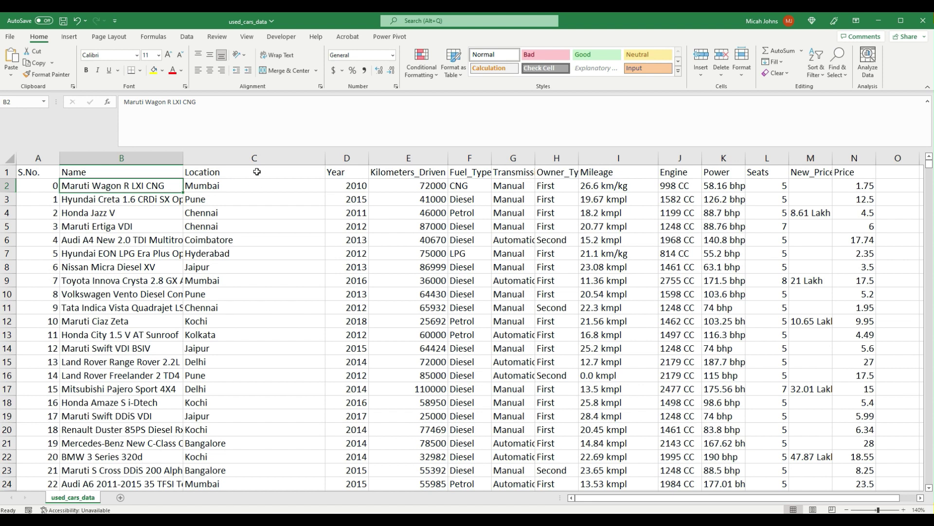
Examine the Location, Year and Kilometers_Driven columns in turn.
{"action": "left_click", "coordinate": [246, 159]}
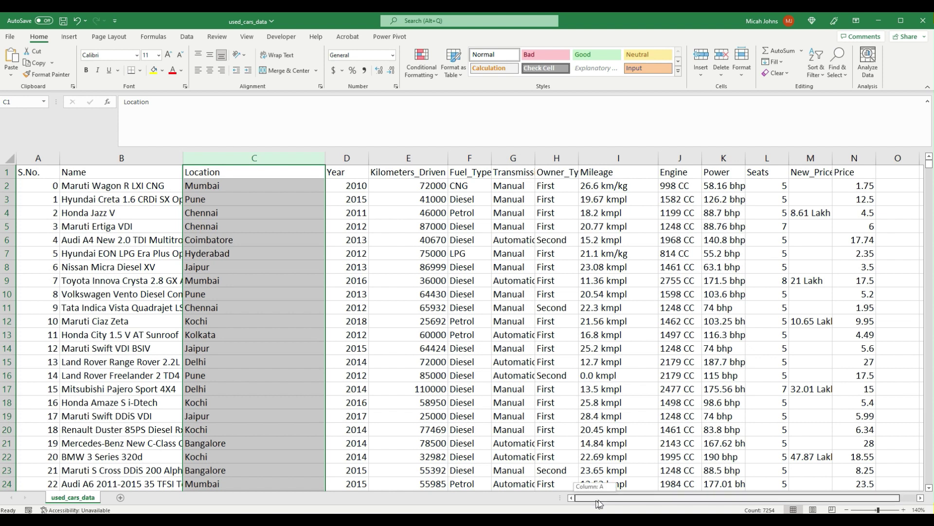
{"action": "scroll", "coordinate": [597, 501], "scroll_direction": "right", "scroll_amount": 1}
{"action": "left_click", "coordinate": [324, 159]}
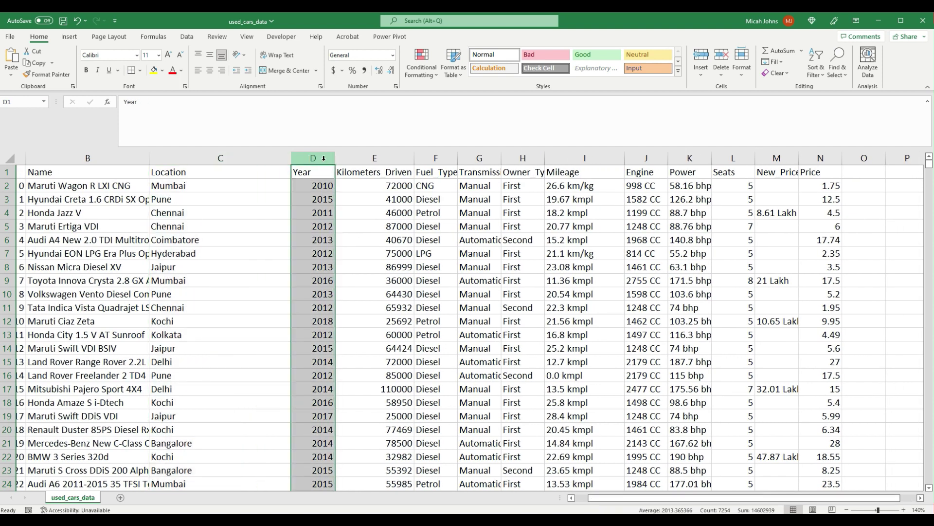
{"action": "left_click", "coordinate": [405, 162]}
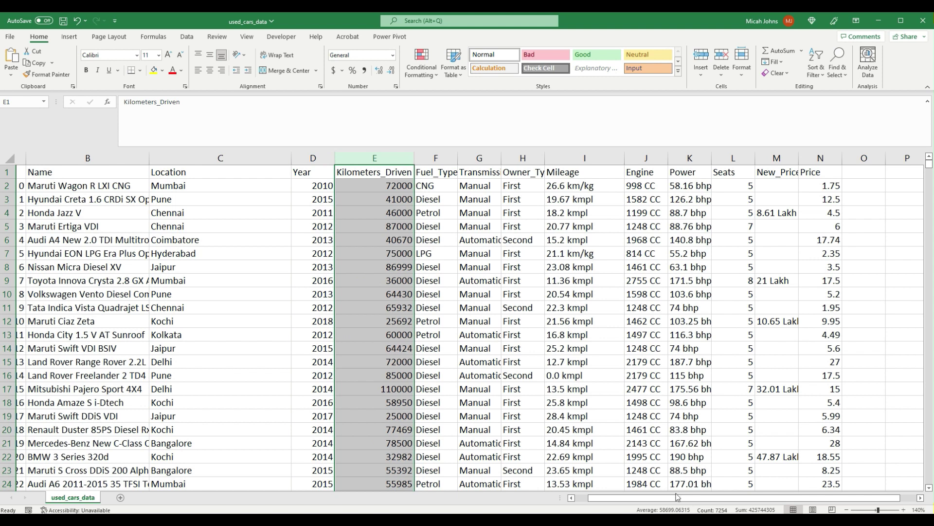
{"action": "scroll", "coordinate": [730, 497], "scroll_direction": "right", "scroll_amount": 1}
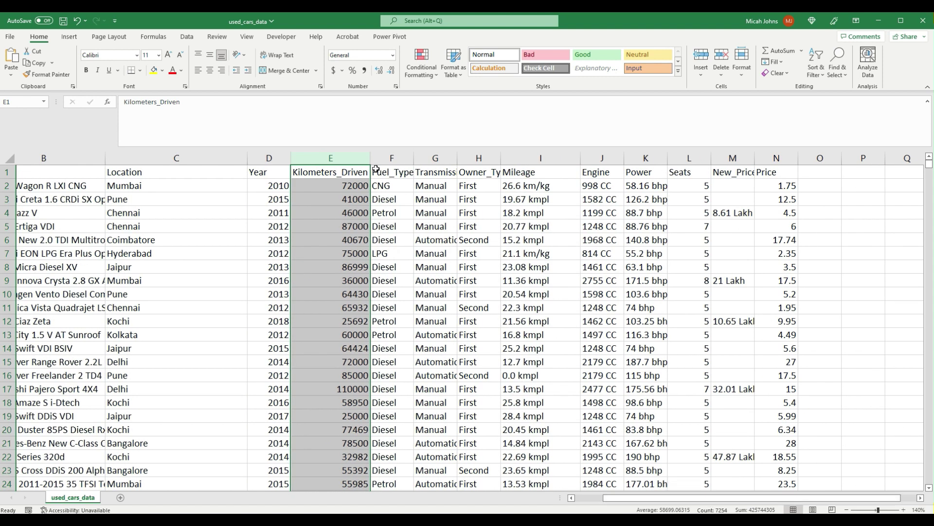
Widen the Fuel_Type column so its header fits and review the fuel types listed down the column.
{"action": "left_click_drag", "start_coordinate": [414, 158], "coordinate": [448, 158]}
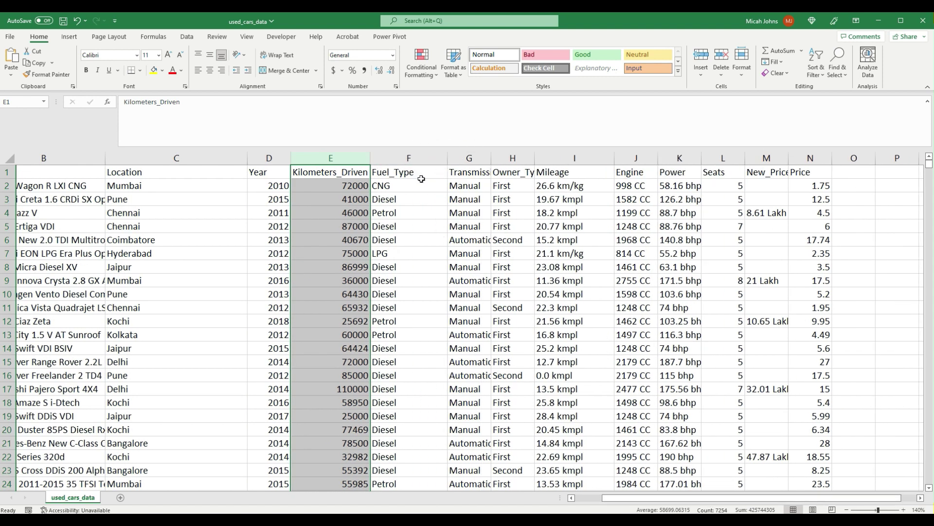
{"action": "left_click", "coordinate": [415, 172]}
{"action": "key", "text": "ctrl+shift+Down"}
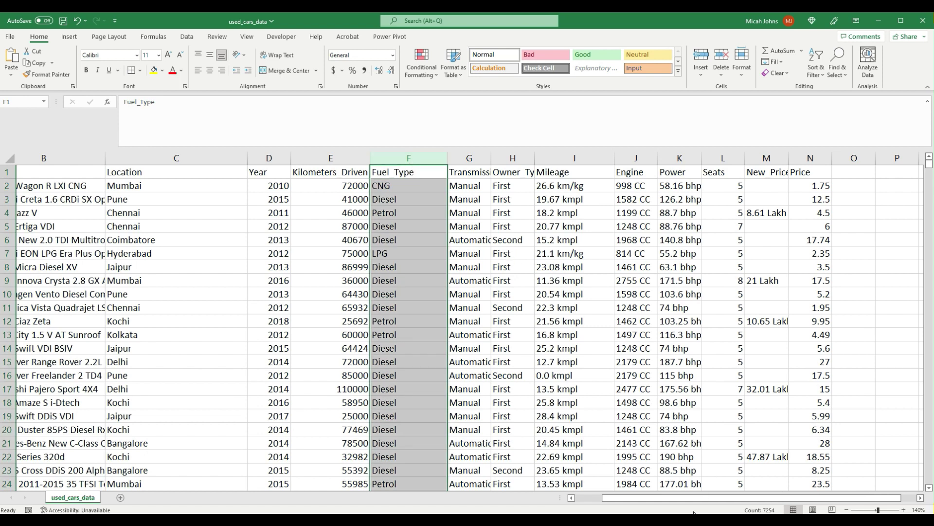
{"action": "scroll", "coordinate": [696, 499], "scroll_direction": "right", "scroll_amount": 1}
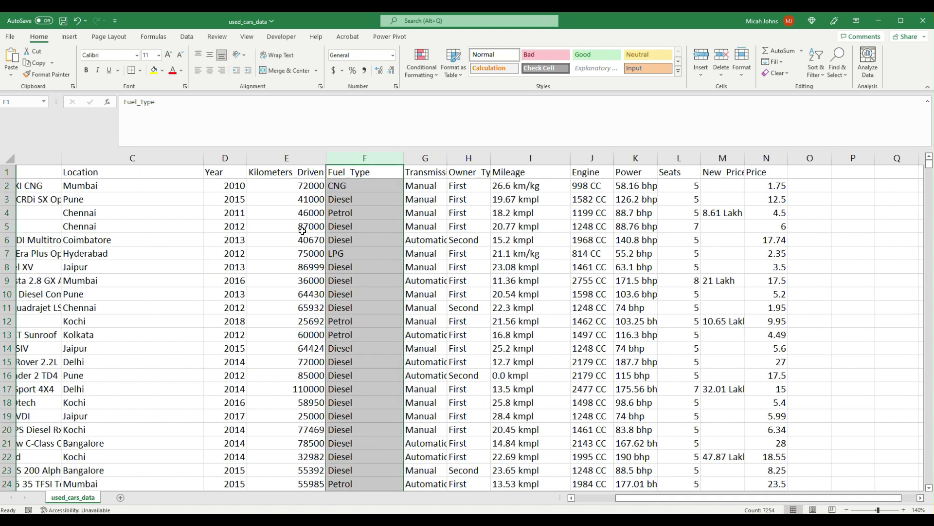
{"action": "left_click", "coordinate": [373, 201]}
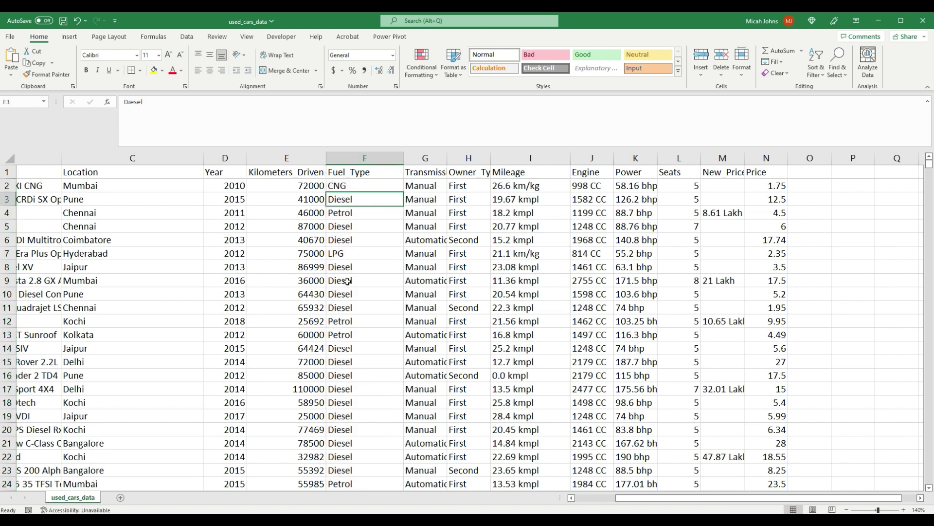
{"action": "scroll", "coordinate": [353, 292], "scroll_direction": "down", "scroll_amount": 2}
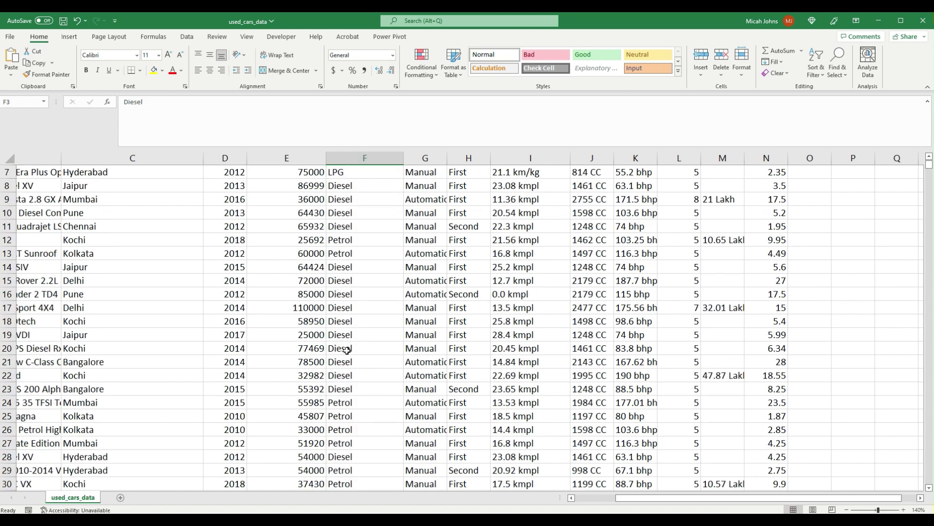
{"action": "scroll", "coordinate": [389, 280], "scroll_direction": "up", "scroll_amount": 2}
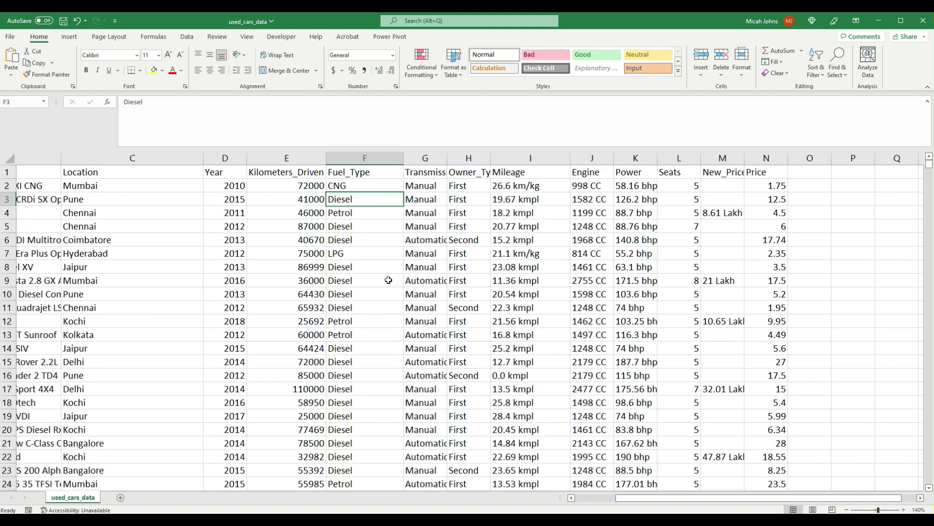
Fit the Transmission column to its contents, narrow Fuel_Type slightly, and select the Year through Transmission columns.
{"action": "double_click", "coordinate": [449, 159]}
{"action": "left_click_drag", "start_coordinate": [404, 159], "coordinate": [387, 161]}
{"action": "left_click", "coordinate": [421, 158]}
{"action": "left_click", "coordinate": [377, 156]}
{"action": "left_click", "coordinate": [409, 158]}
{"action": "left_click_drag", "start_coordinate": [224, 158], "coordinate": [414, 155]}
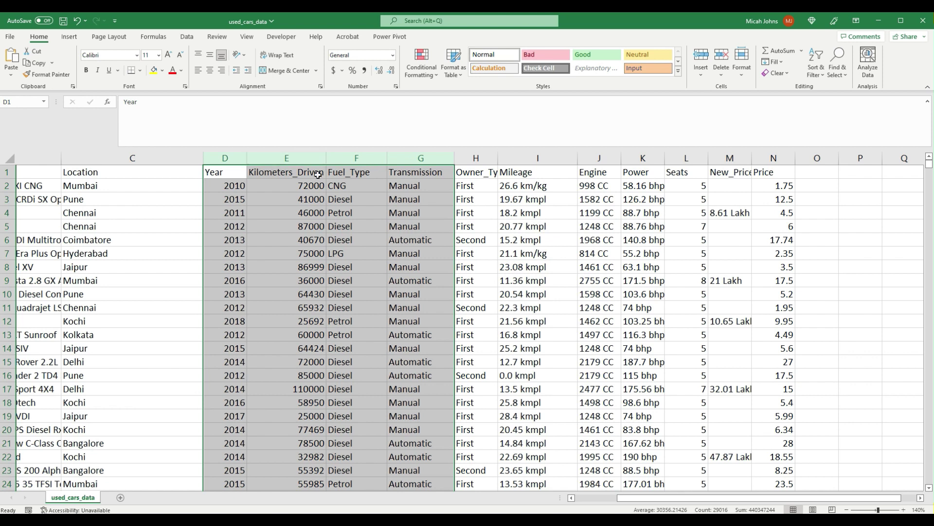
Adjust the Owner_Type column width to fit its header and review the Owner_Type and Mileage columns.
{"action": "double_click", "coordinate": [497, 160]}
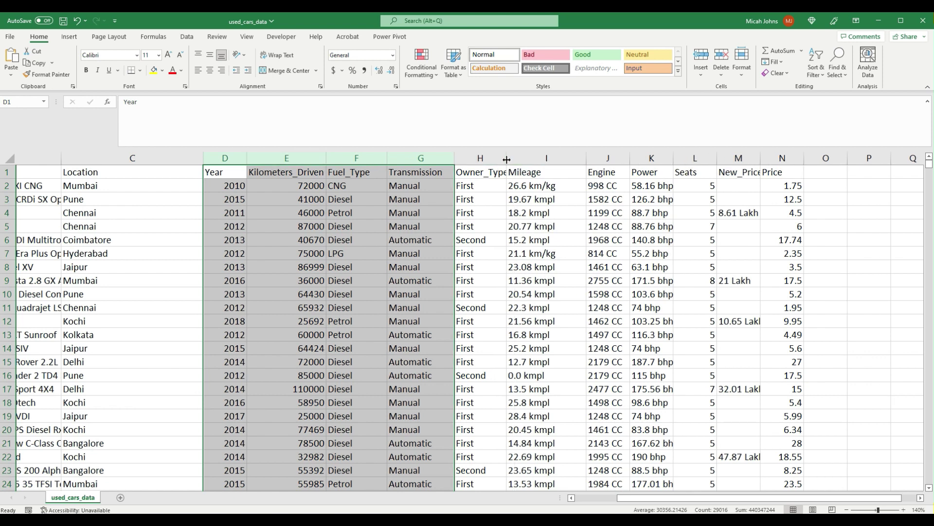
{"action": "left_click", "coordinate": [480, 160]}
{"action": "left_click_drag", "start_coordinate": [668, 500], "coordinate": [681, 500]}
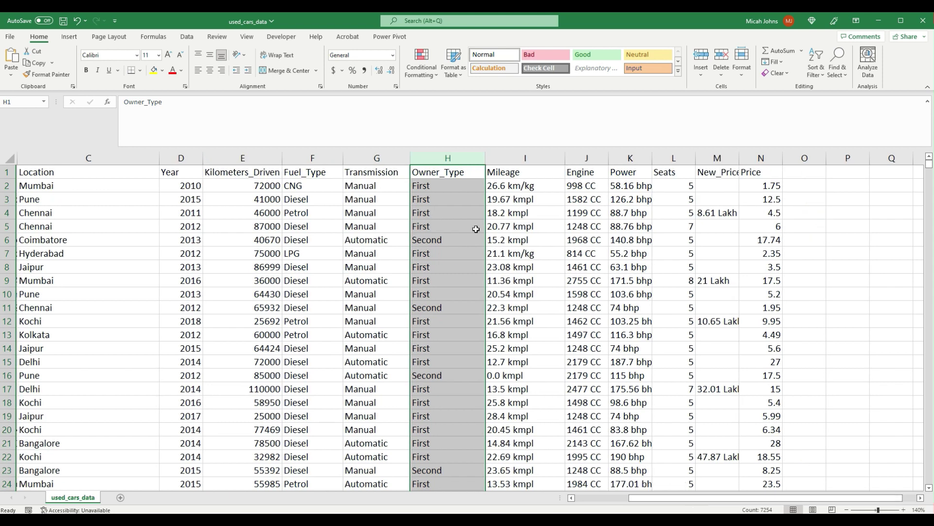
{"action": "left_click", "coordinate": [502, 158]}
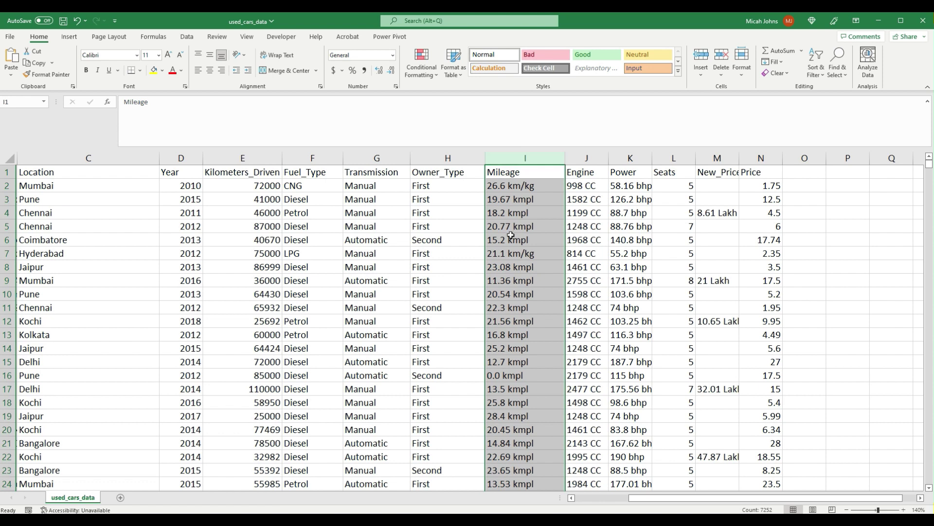
{"action": "left_click_drag", "start_coordinate": [488, 158], "coordinate": [467, 158]}
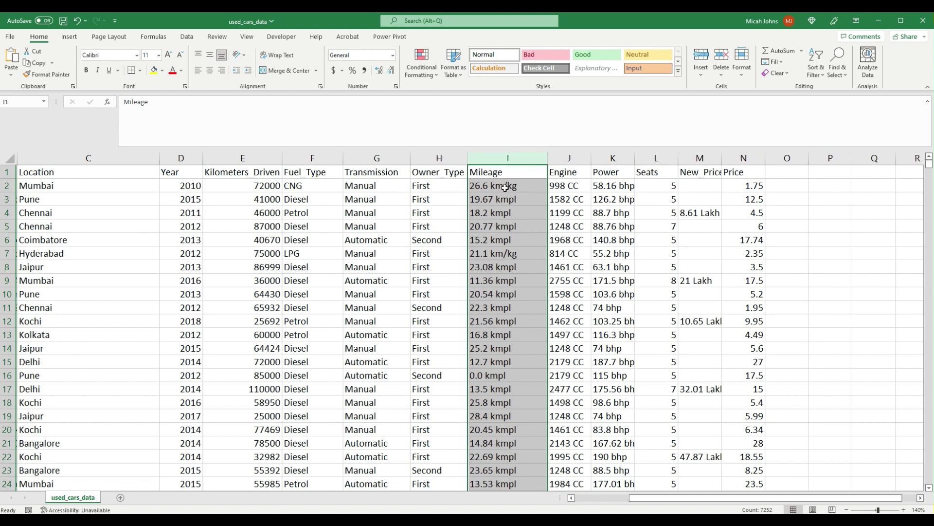
Examine how the Mileage, Engine and Power columns mix numbers with unit text, checking individual Mileage and Power cells.
{"action": "left_click", "coordinate": [505, 201]}
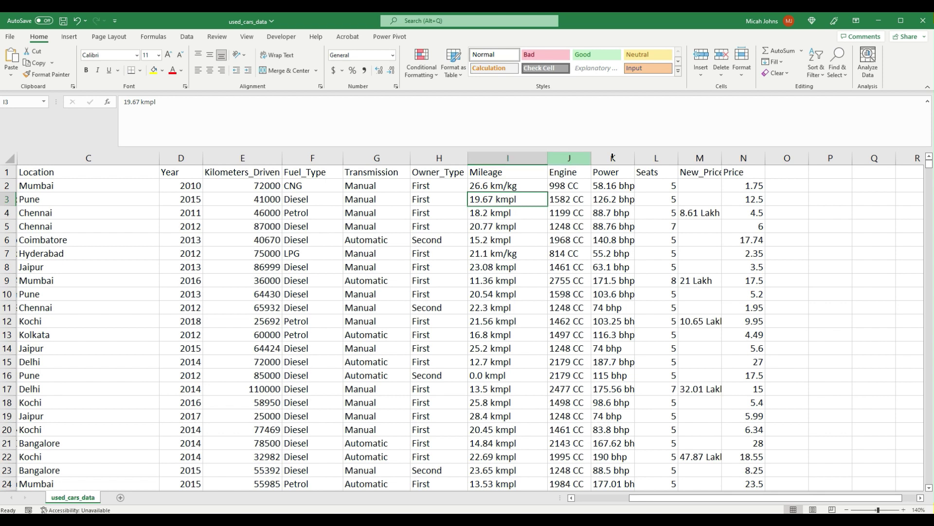
{"action": "left_click", "coordinate": [619, 159]}
{"action": "left_click_drag", "start_coordinate": [585, 158], "coordinate": [505, 159]}
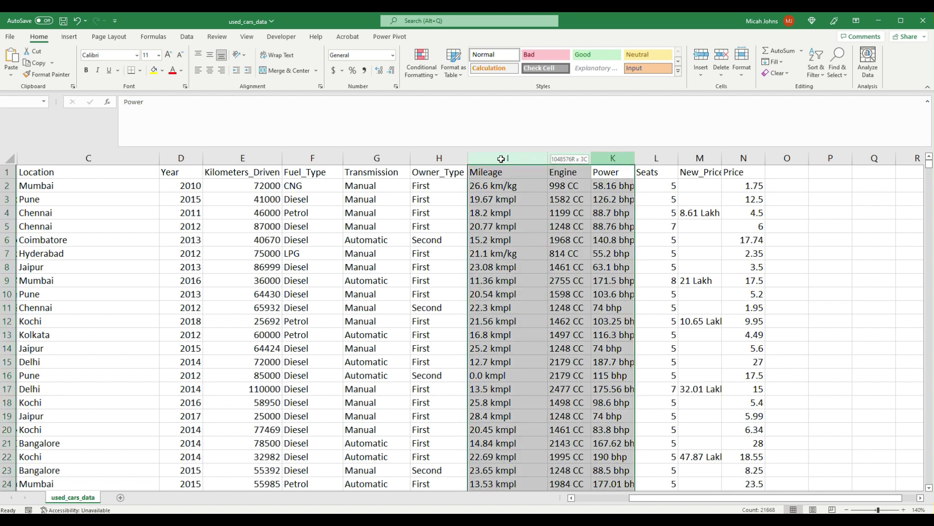
{"action": "left_click", "coordinate": [700, 159]}
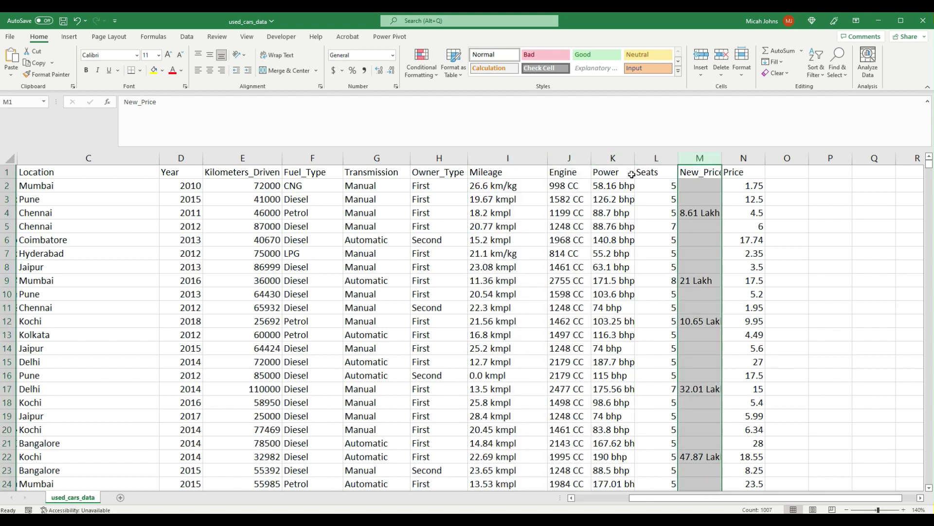
{"action": "left_click_drag", "start_coordinate": [508, 159], "coordinate": [613, 158]}
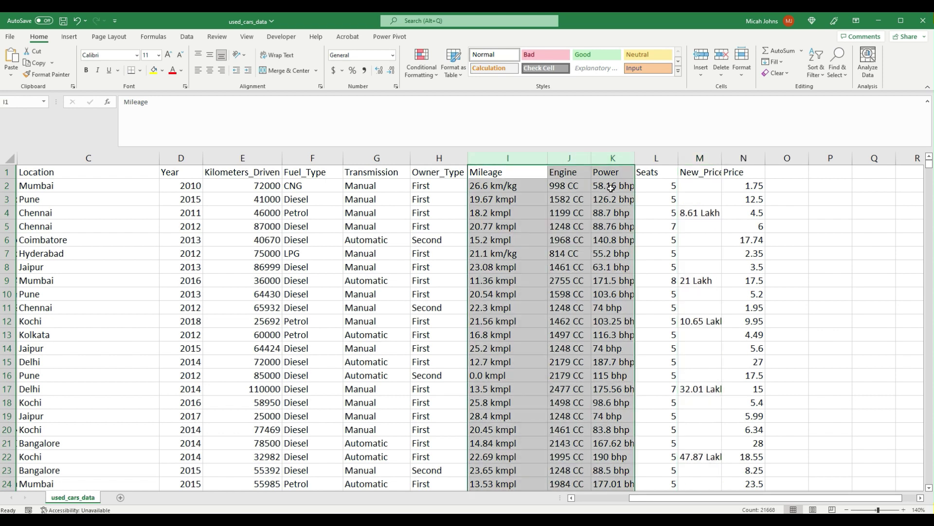
{"action": "double_click", "coordinate": [627, 174]}
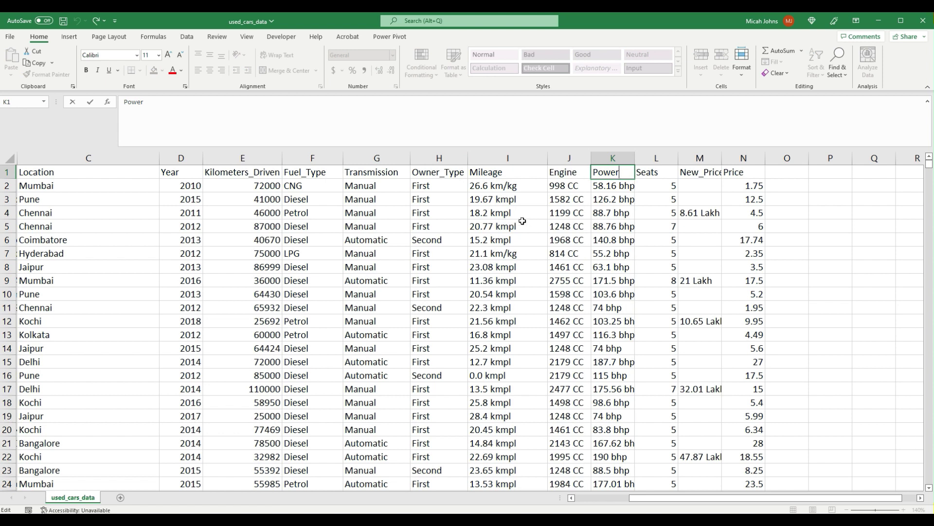
{"action": "left_click", "coordinate": [515, 186]}
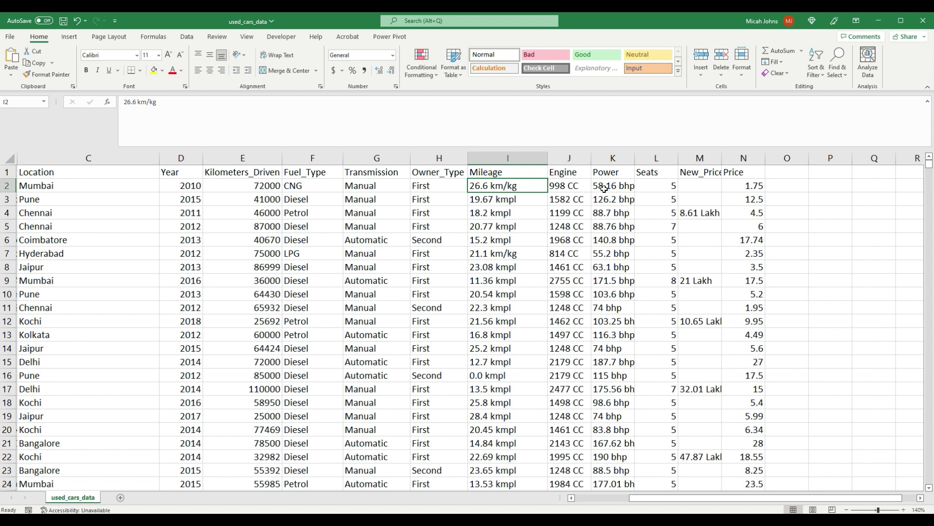
{"action": "left_click", "coordinate": [613, 158]}
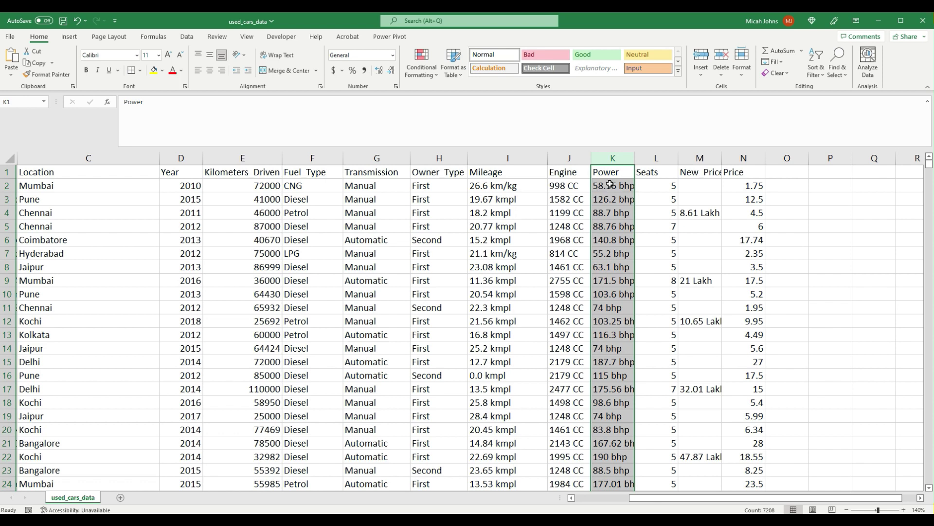
{"action": "left_click", "coordinate": [610, 185]}
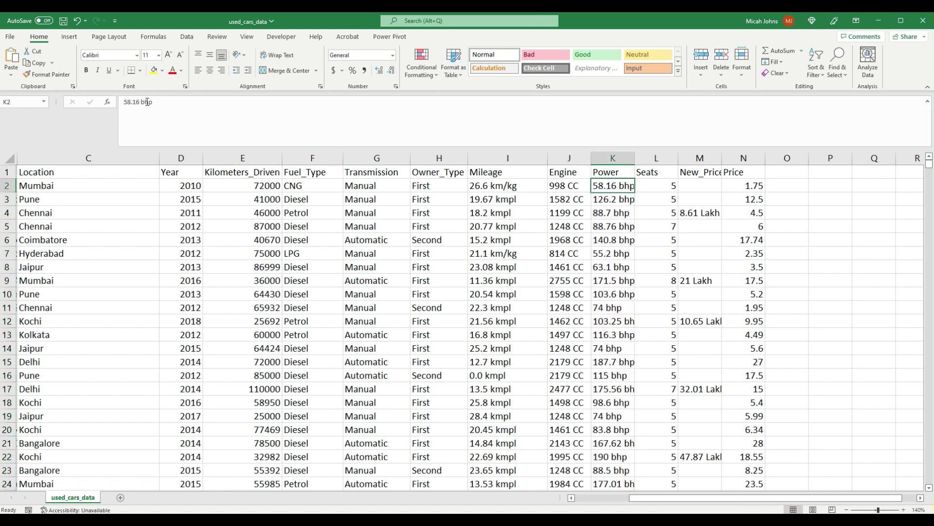
{"action": "left_click_drag", "start_coordinate": [152, 102], "coordinate": [120, 102]}
{"action": "left_click", "coordinate": [617, 196]}
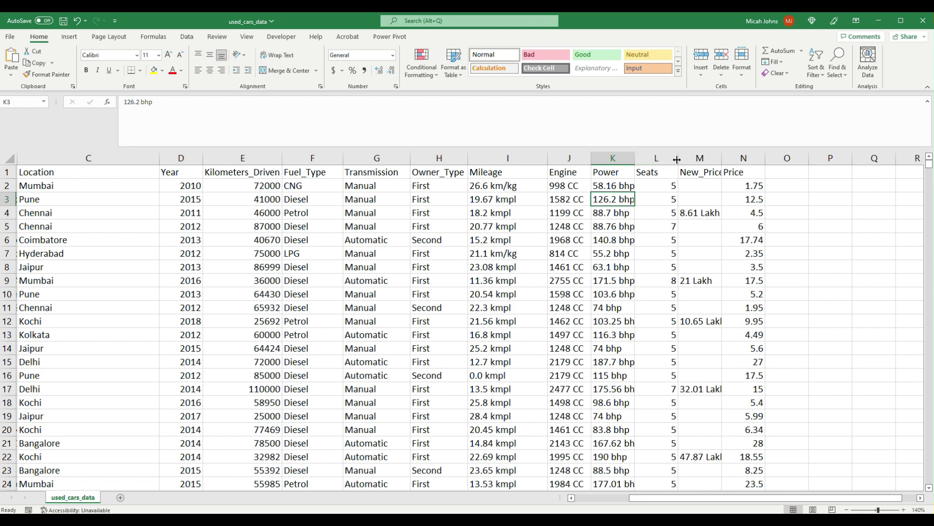
Check the Seats column, then widen New_Price and compare its entries and blank cells with the Price column.
{"action": "left_click", "coordinate": [656, 158]}
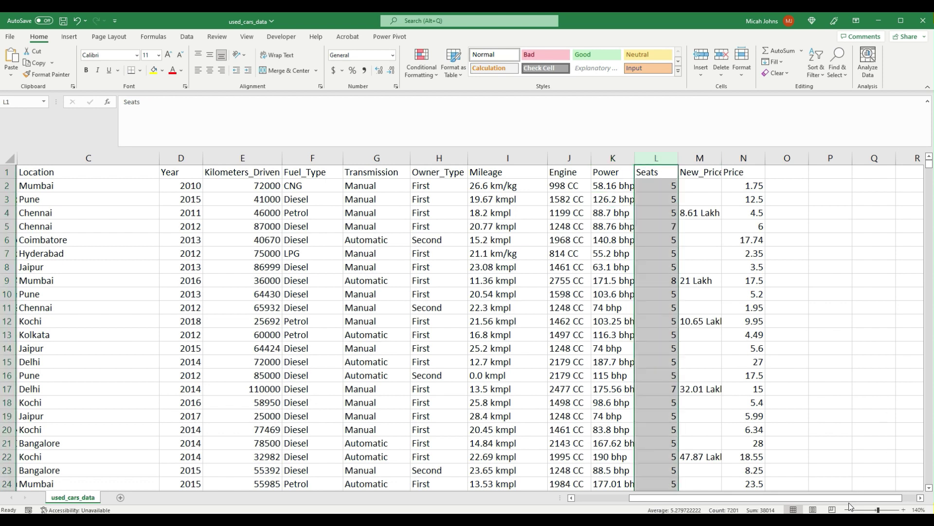
{"action": "scroll", "coordinate": [849, 487], "scroll_direction": "right", "scroll_amount": 1}
{"action": "left_click_drag", "start_coordinate": [678, 158], "coordinate": [716, 155]}
{"action": "left_click", "coordinate": [691, 159]}
{"action": "left_click", "coordinate": [727, 156]}
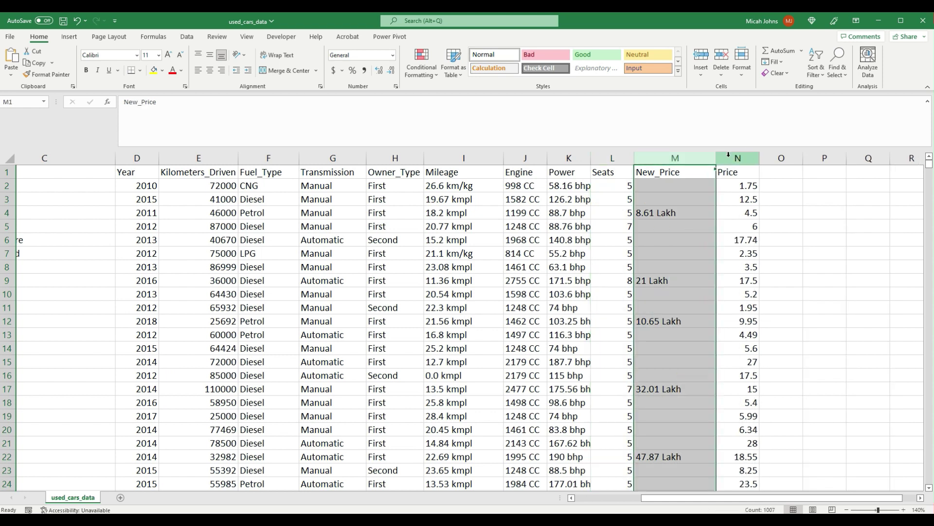
{"action": "left_click", "coordinate": [664, 157]}
{"action": "left_click", "coordinate": [756, 281]}
{"action": "left_click", "coordinate": [672, 279]}
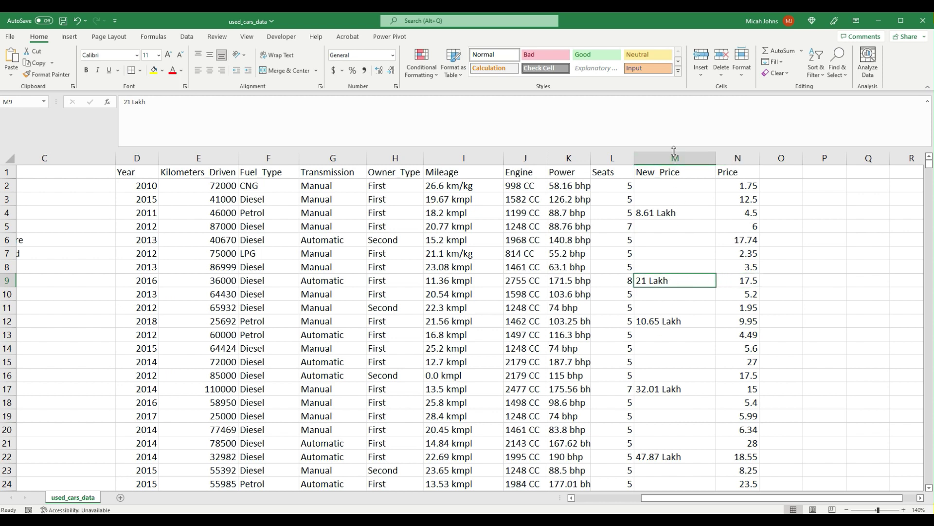
{"action": "scroll", "coordinate": [677, 266], "scroll_direction": "down", "scroll_amount": 6}
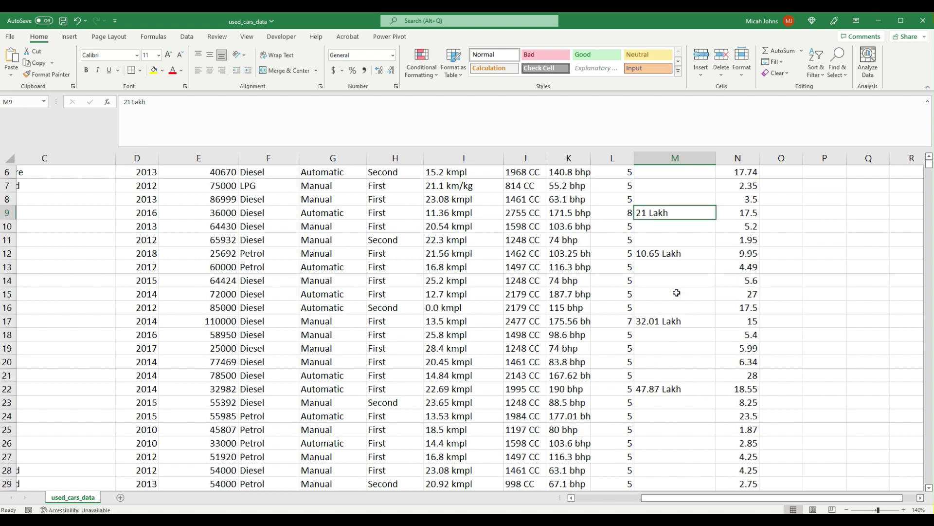
{"action": "scroll", "coordinate": [700, 265], "scroll_direction": "up", "scroll_amount": 6}
Delete the entire New_Price column from the sheet.
{"action": "left_click", "coordinate": [684, 159]}
{"action": "right_click", "coordinate": [686, 160]}
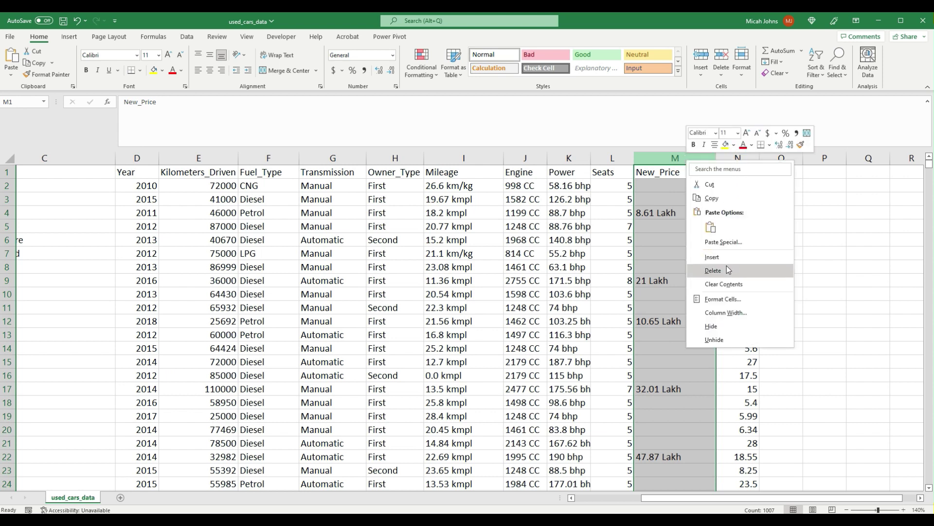
{"action": "left_click", "coordinate": [729, 270]}
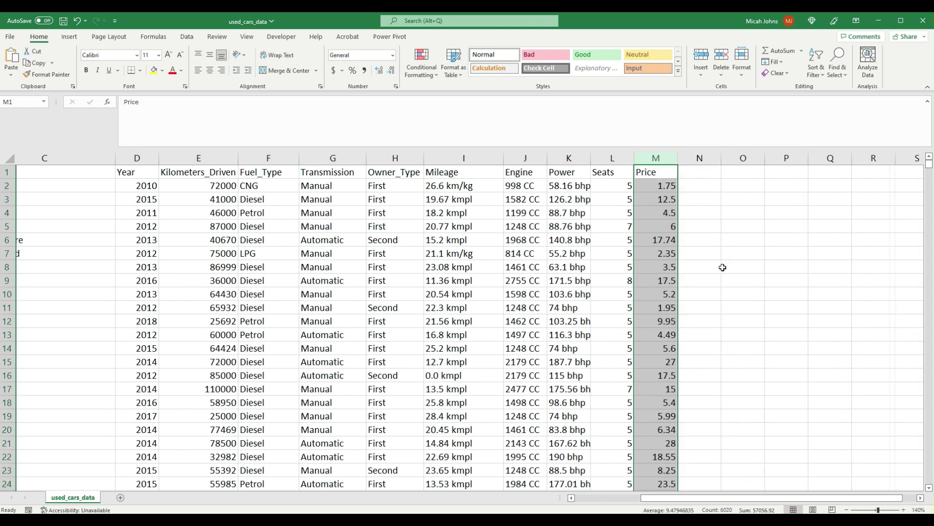
{"action": "left_click", "coordinate": [532, 157]}
{"action": "right_click", "coordinate": [532, 156]}
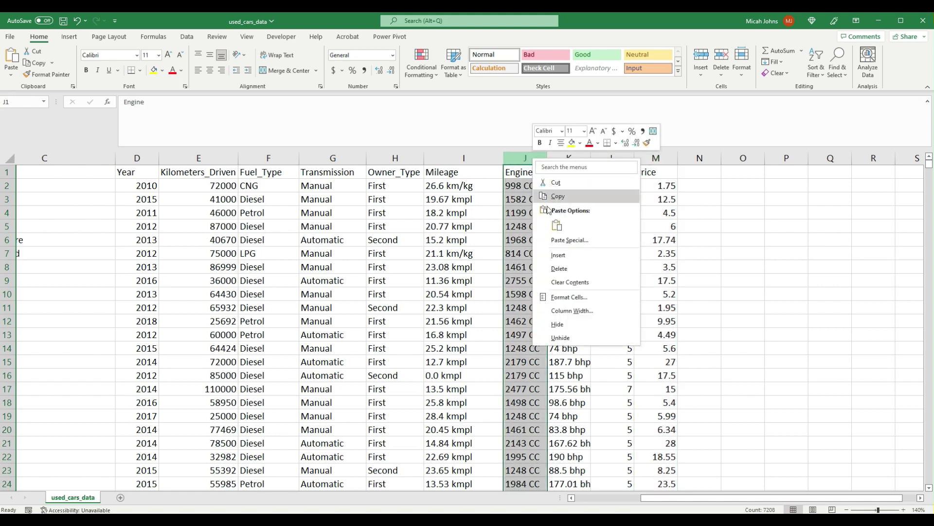
{"action": "key", "text": "Escape"}
Insert an empty column between the Engine and Power columns.
{"action": "left_click", "coordinate": [574, 158]}
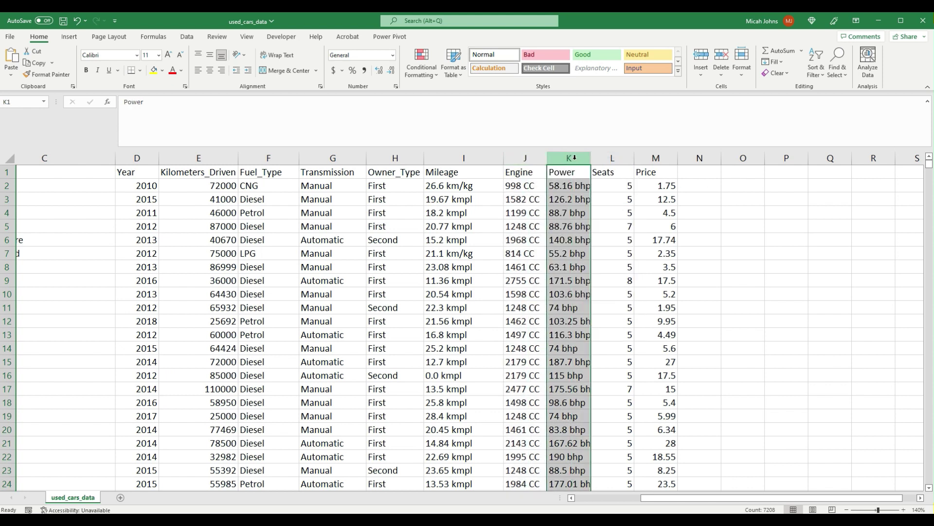
{"action": "right_click", "coordinate": [576, 159]}
{"action": "left_click", "coordinate": [599, 258]}
Split the Engine column with Text to Columns as delimited data, adding Space as a delimiter.
{"action": "left_click", "coordinate": [526, 158]}
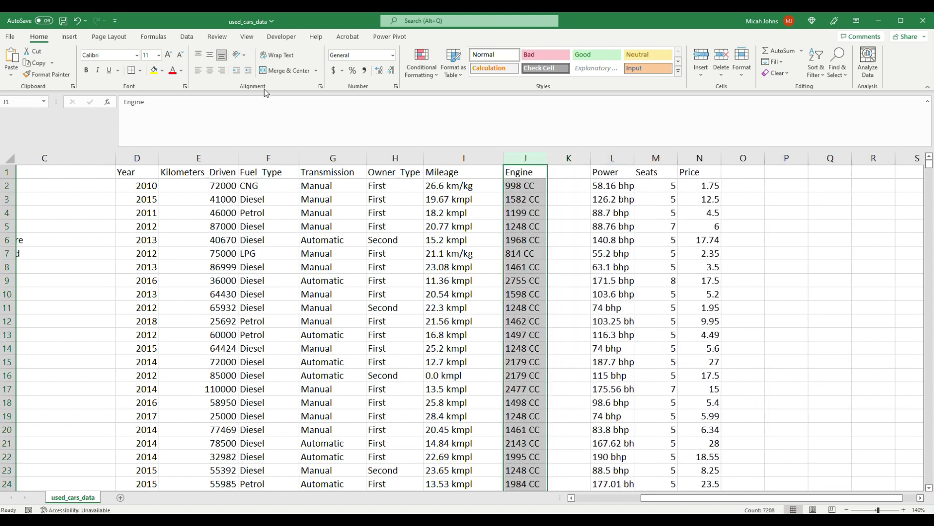
{"action": "left_click", "coordinate": [185, 39]}
{"action": "left_click", "coordinate": [581, 65]}
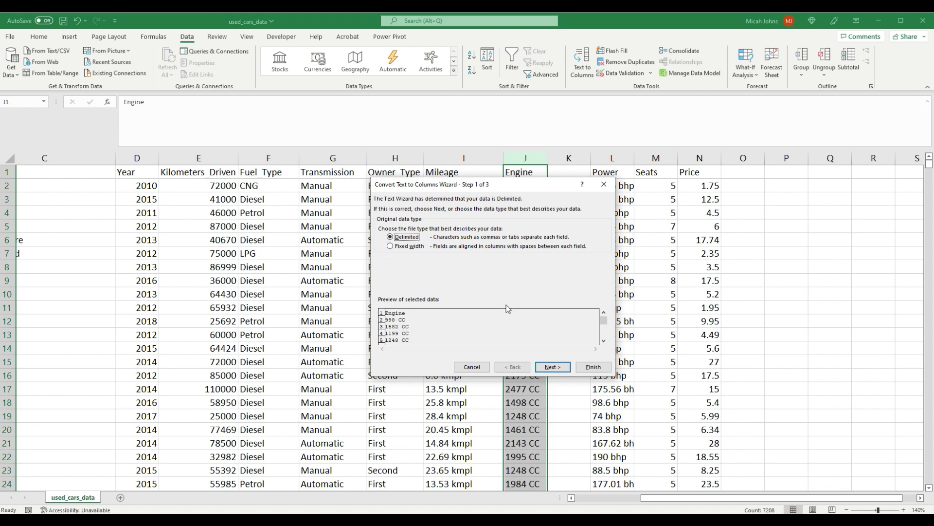
{"action": "left_click", "coordinate": [553, 367]}
{"action": "left_click", "coordinate": [384, 253]}
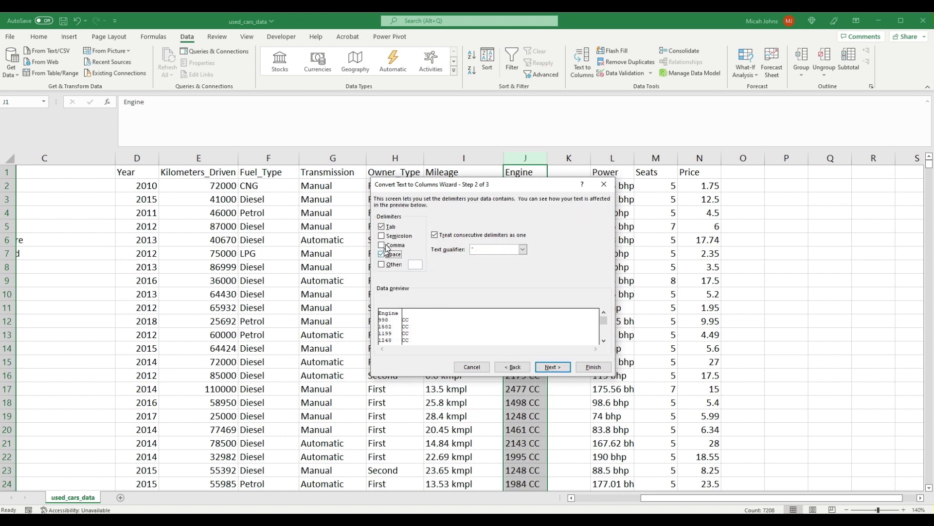
{"action": "left_click", "coordinate": [590, 366]}
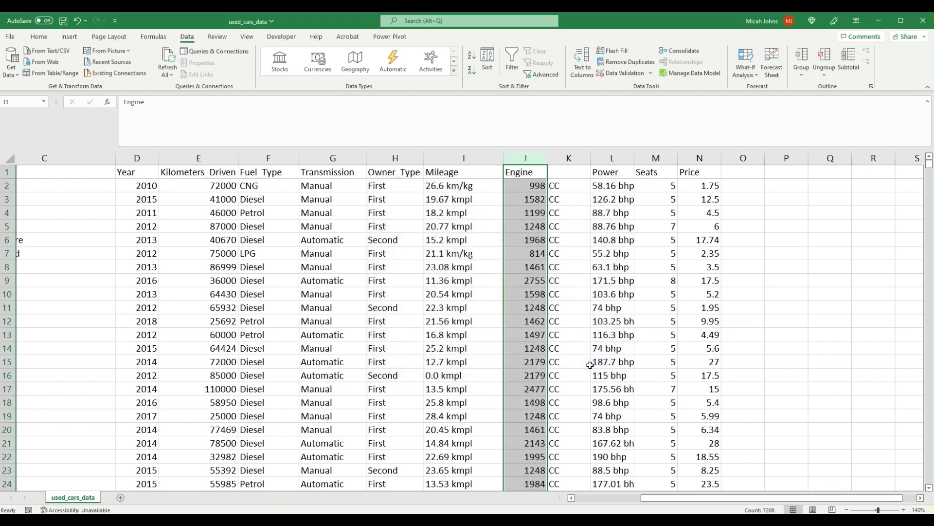
Rename the Engine header to Engine_cc and delete the separated column of CC unit text.
{"action": "double_click", "coordinate": [541, 172]}
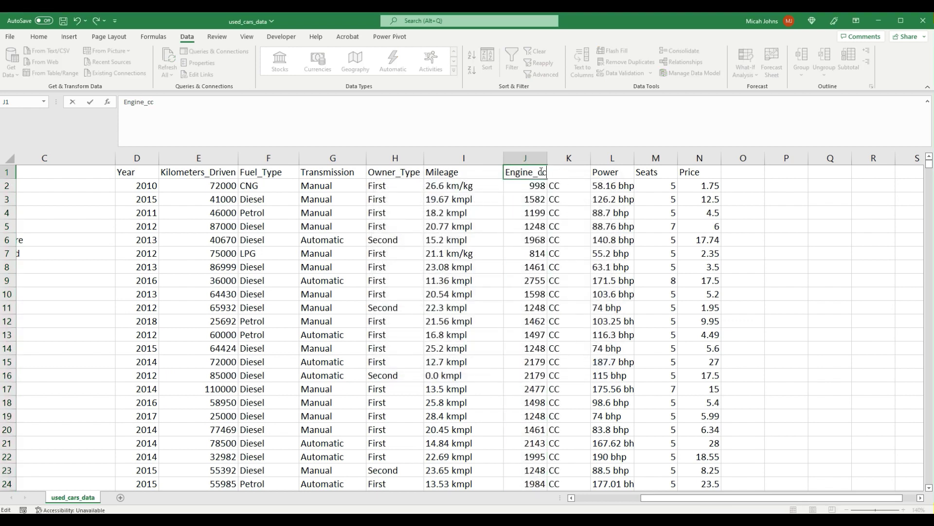
{"action": "left_click", "coordinate": [570, 160]}
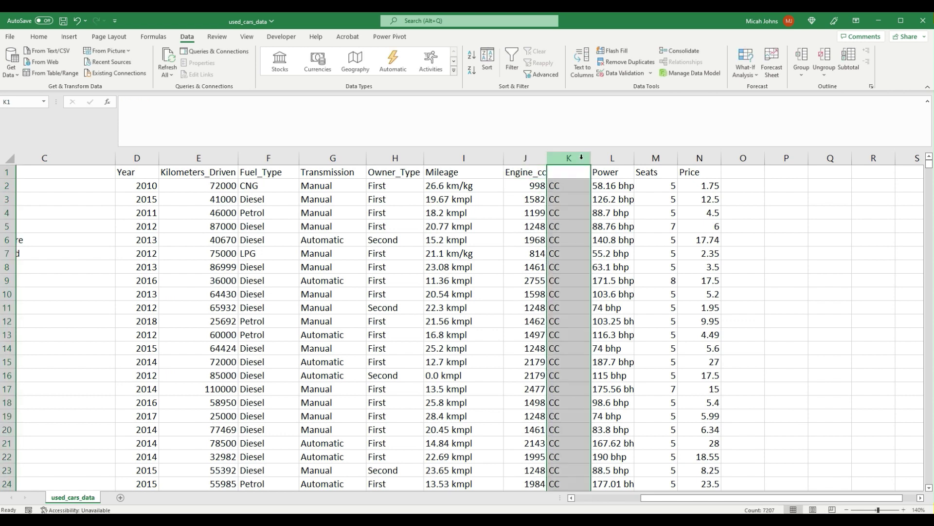
{"action": "right_click", "coordinate": [580, 161]}
{"action": "left_click", "coordinate": [629, 270]}
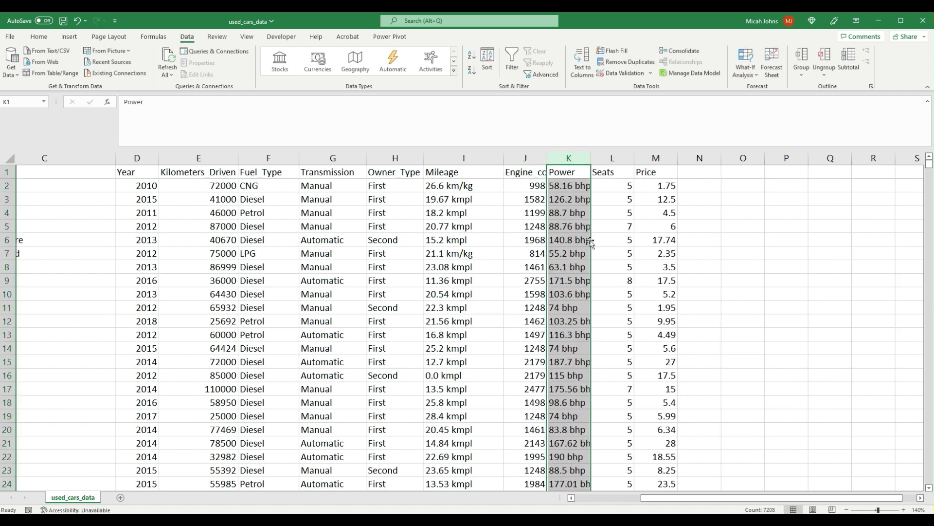
{"action": "left_click", "coordinate": [540, 194]}
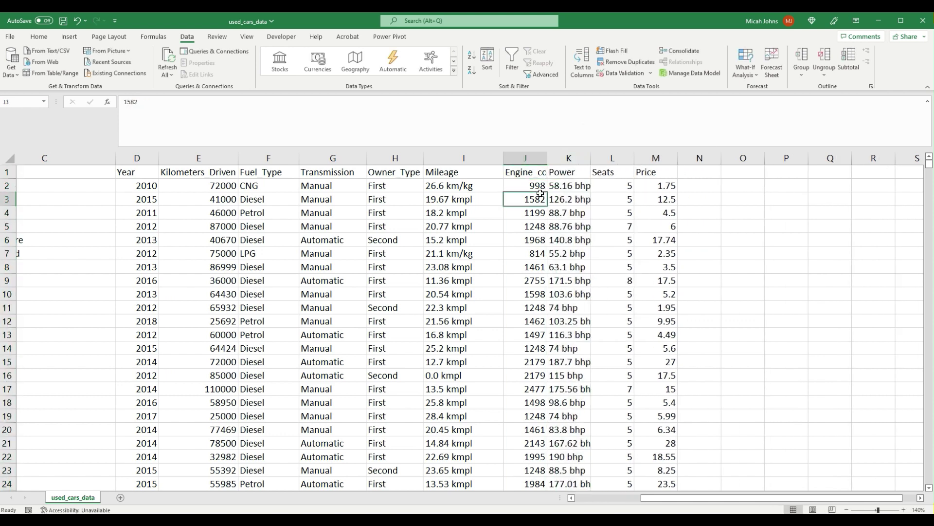
{"action": "left_click", "coordinate": [532, 157]}
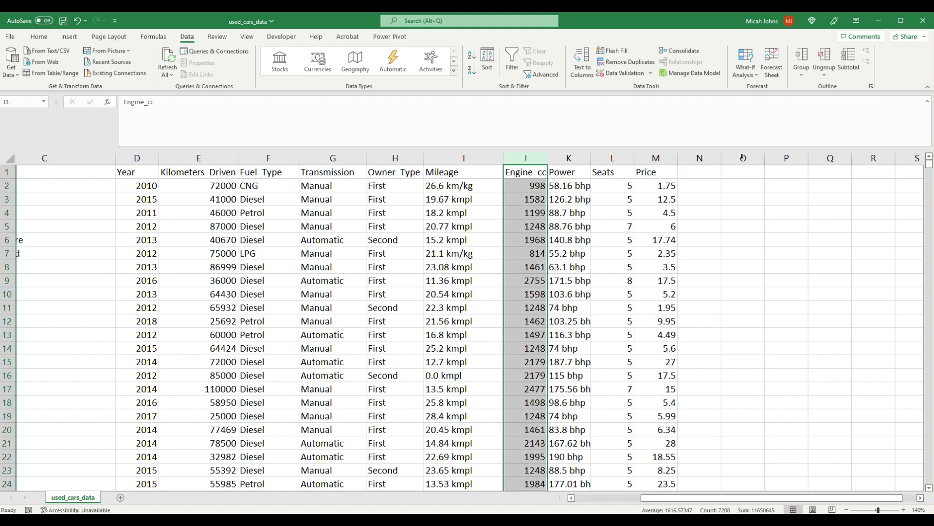
Insert an empty column between the Power and Seats columns.
{"action": "left_click", "coordinate": [579, 158]}
{"action": "left_click", "coordinate": [609, 157]}
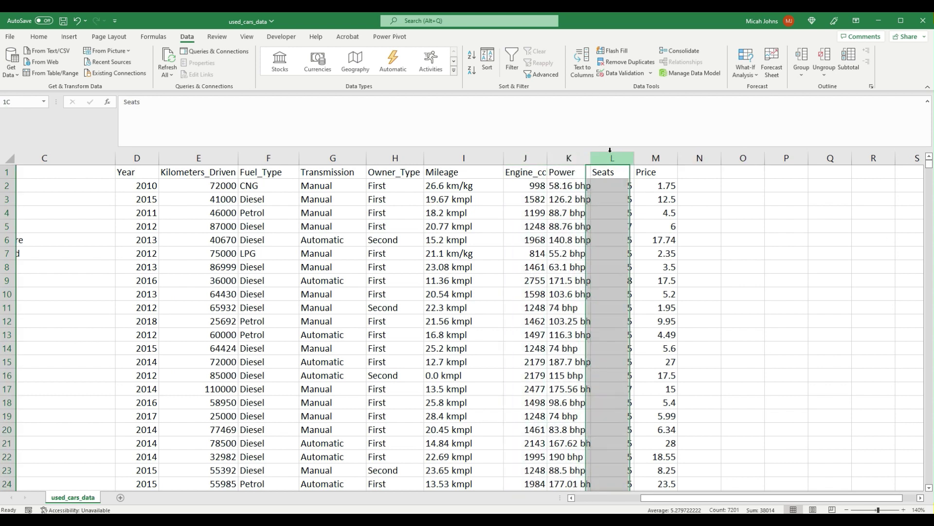
{"action": "right_click", "coordinate": [612, 158]}
{"action": "left_click", "coordinate": [646, 252]}
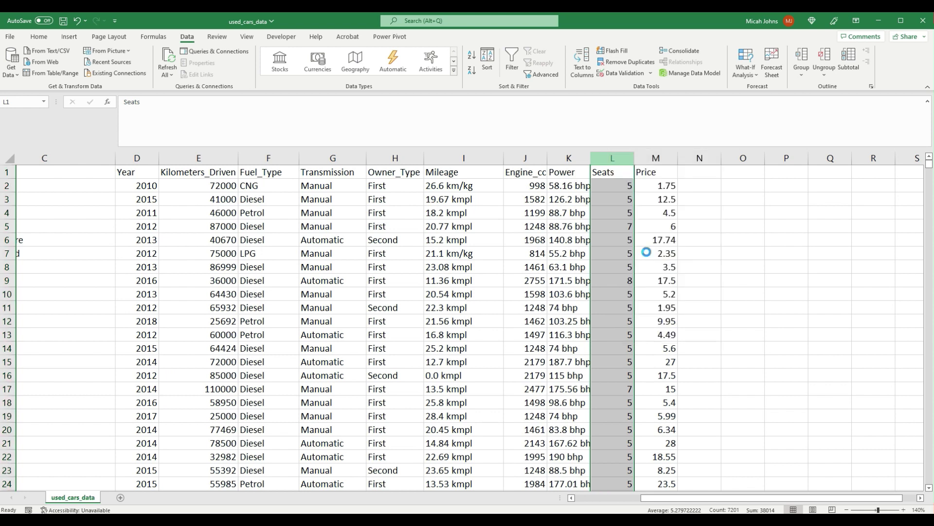
{"action": "left_click", "coordinate": [600, 168]}
Split the Power column into number and unit with Text to Columns, using the space delimiter.
{"action": "left_click", "coordinate": [575, 157]}
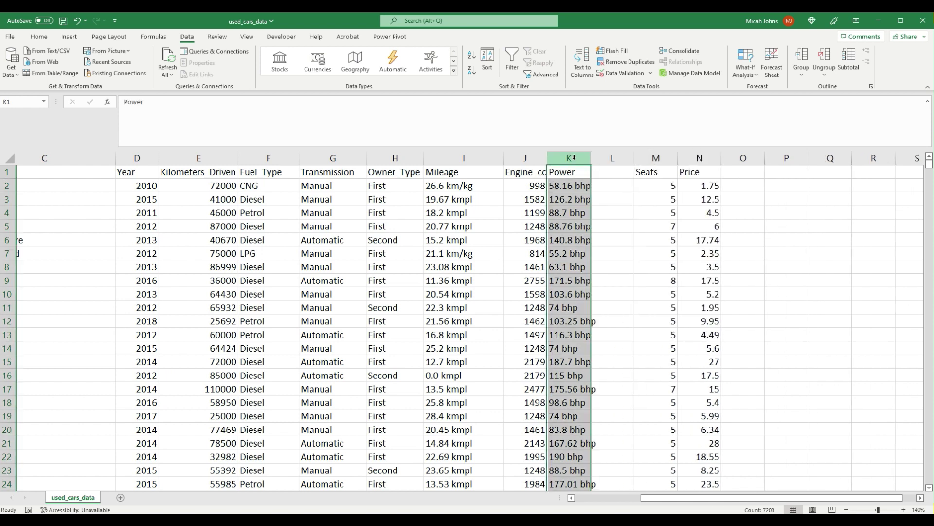
{"action": "left_click", "coordinate": [585, 63]}
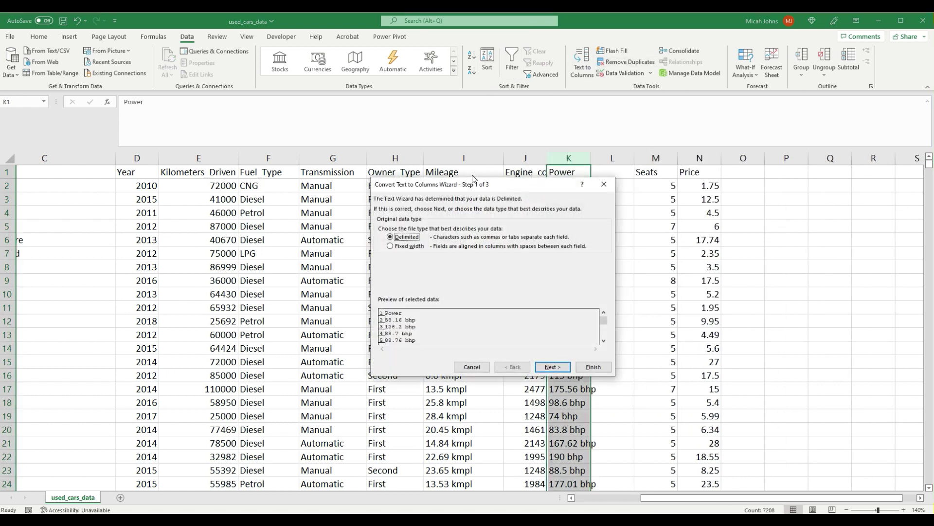
{"action": "left_click", "coordinate": [548, 366]}
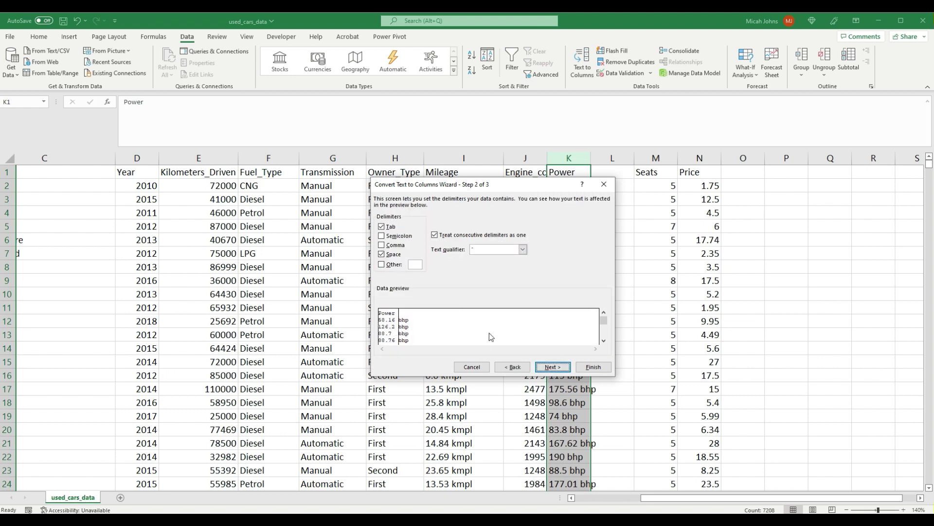
{"action": "left_click", "coordinate": [595, 368]}
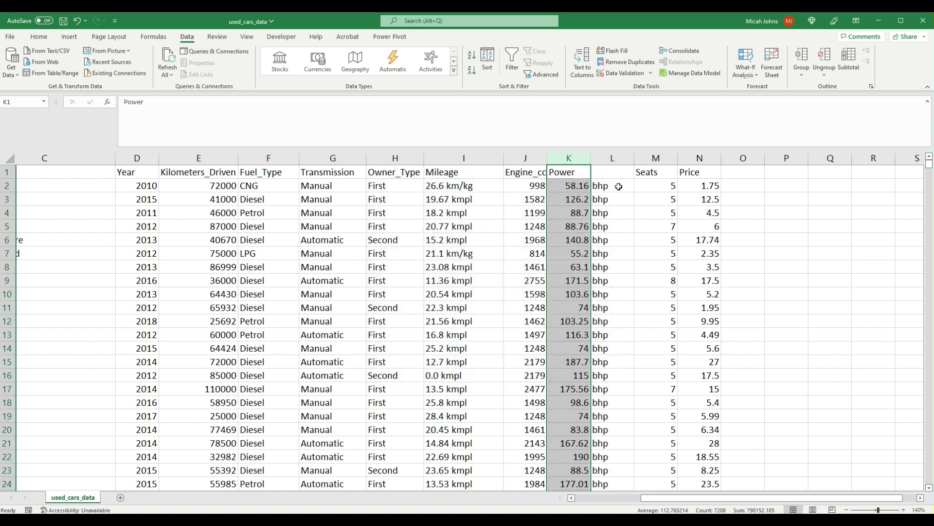
Rename the Power column header to Power_bhp.
{"action": "left_click", "coordinate": [616, 157]}
{"action": "double_click", "coordinate": [580, 174]}
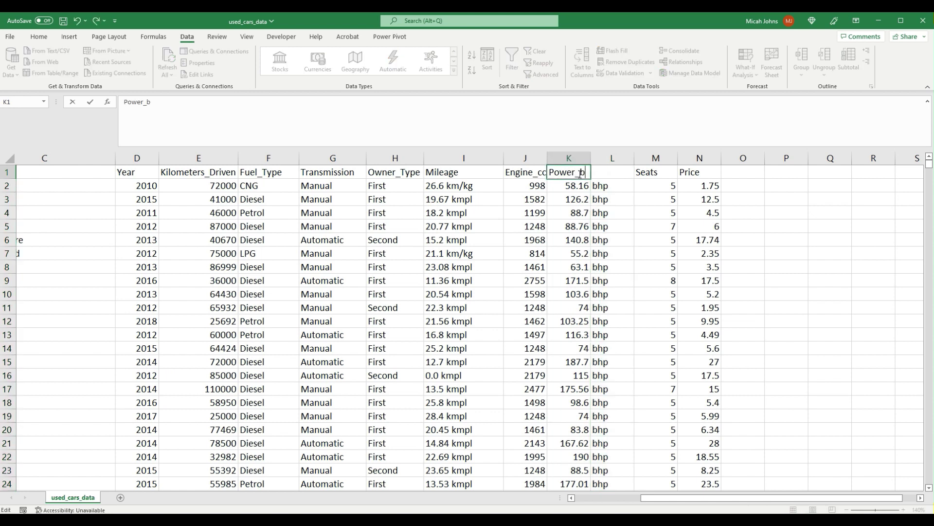
{"action": "type", "text": "_bhp"}
{"action": "key", "text": "Return"}
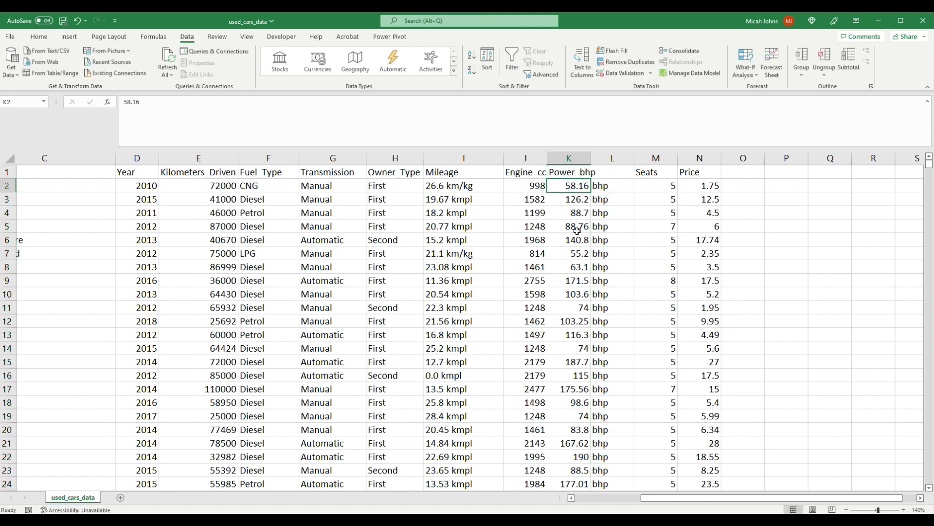
Delete the separated column of bhp unit text between Power_bhp and Seats.
{"action": "left_click", "coordinate": [600, 243]}
{"action": "mouse_move", "coordinate": [930, 169]}
{"action": "left_mouse_down"}
{"action": "mouse_move", "coordinate": [928, 323]}
{"action": "mouse_move", "coordinate": [929, 163]}
{"action": "left_mouse_up"}
{"action": "left_click", "coordinate": [617, 157]}
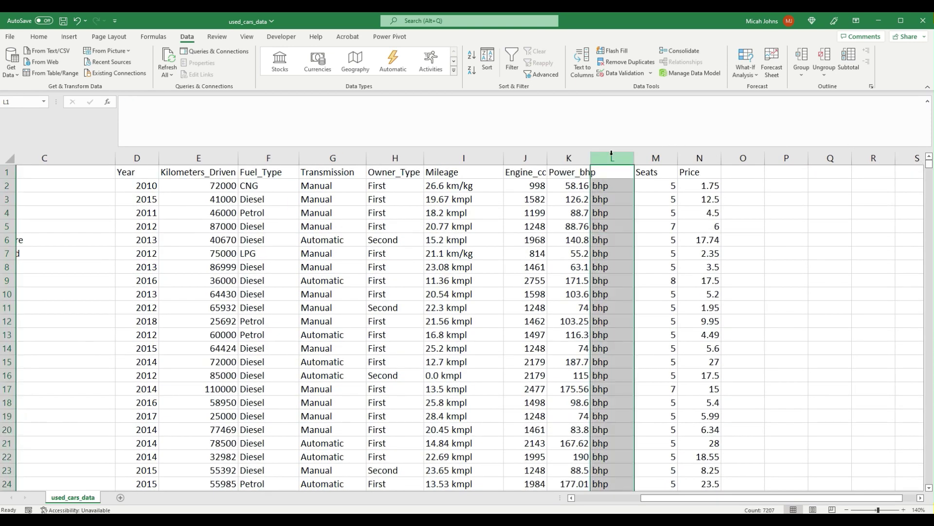
{"action": "right_click", "coordinate": [617, 157]}
{"action": "left_click", "coordinate": [650, 269]}
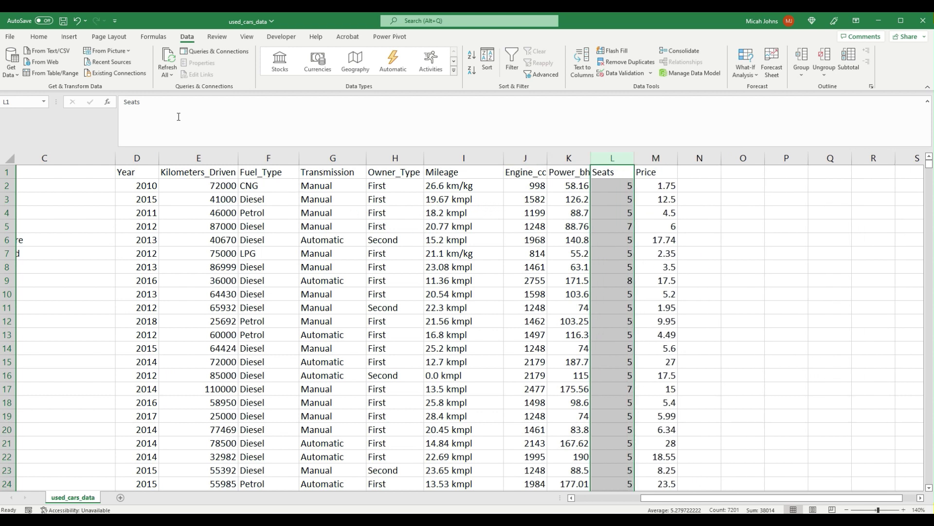
Insert an empty column between the Mileage and Engine_cc columns.
{"action": "left_click", "coordinate": [466, 157]}
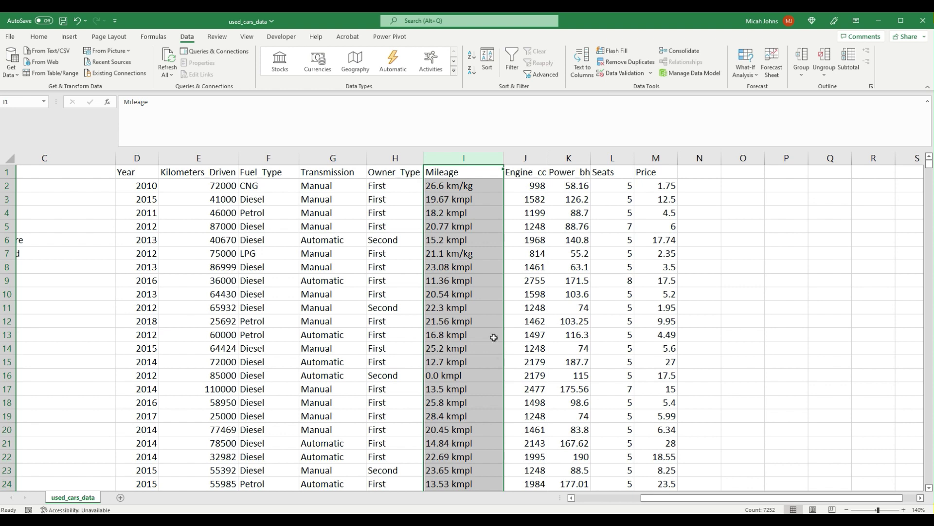
{"action": "left_click", "coordinate": [526, 158]}
{"action": "right_click", "coordinate": [526, 159]}
{"action": "left_click", "coordinate": [554, 258]}
Check the km/kg and kmpl entries in Mileage, then split the column at the spaces with Text to Columns.
{"action": "left_click", "coordinate": [467, 161]}
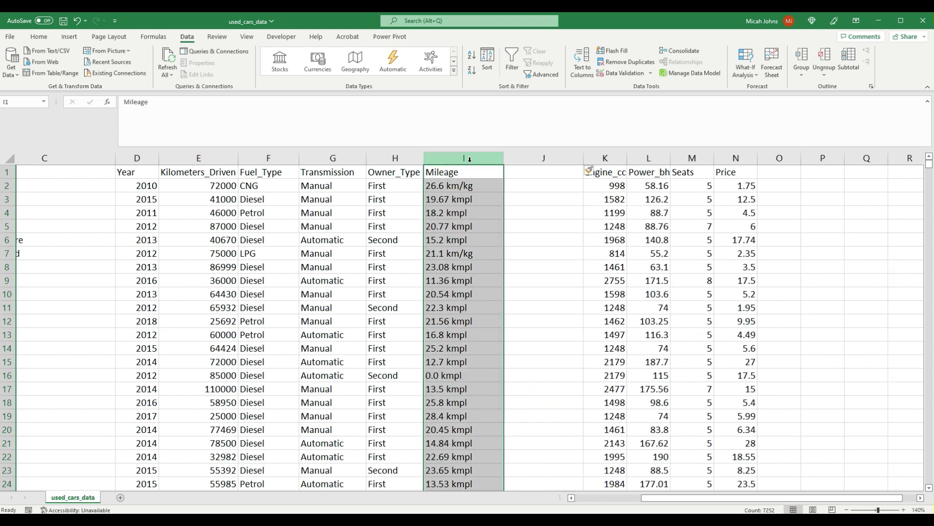
{"action": "left_click", "coordinate": [450, 259]}
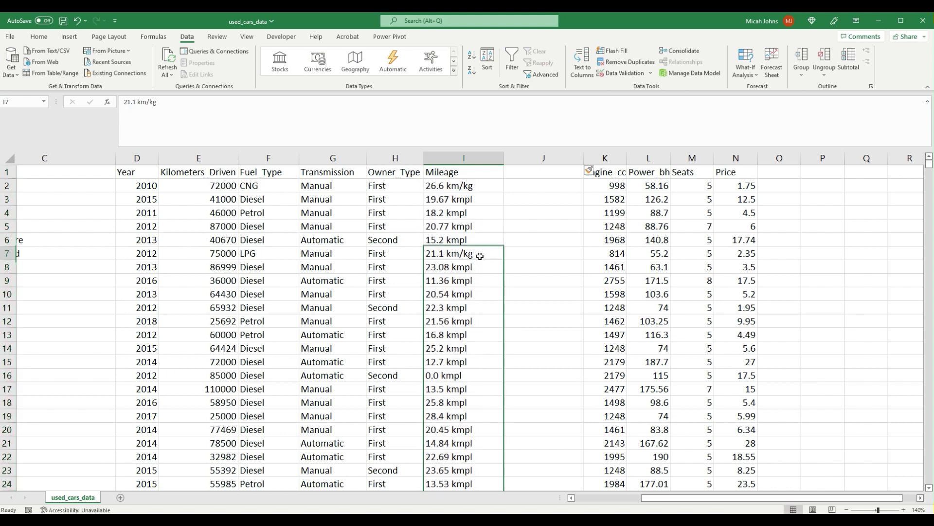
{"action": "left_click", "coordinate": [466, 268]}
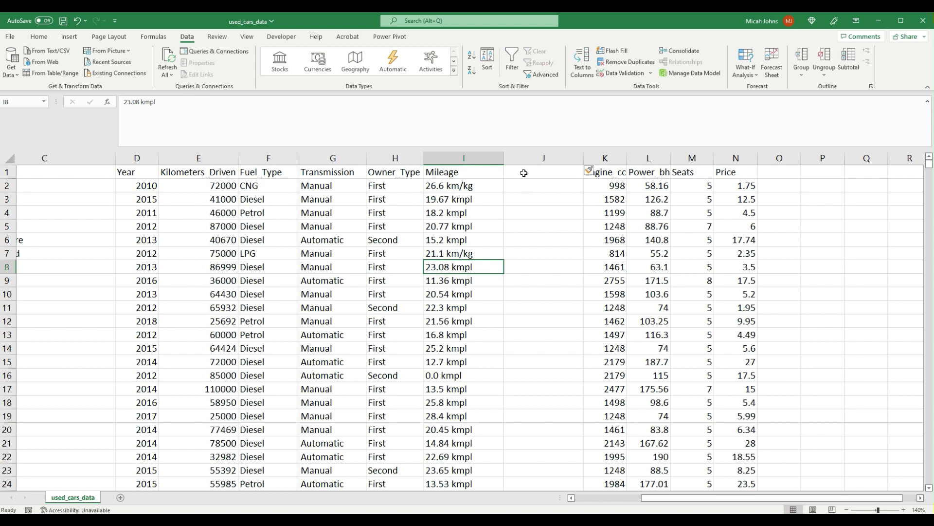
{"action": "left_click", "coordinate": [471, 158]}
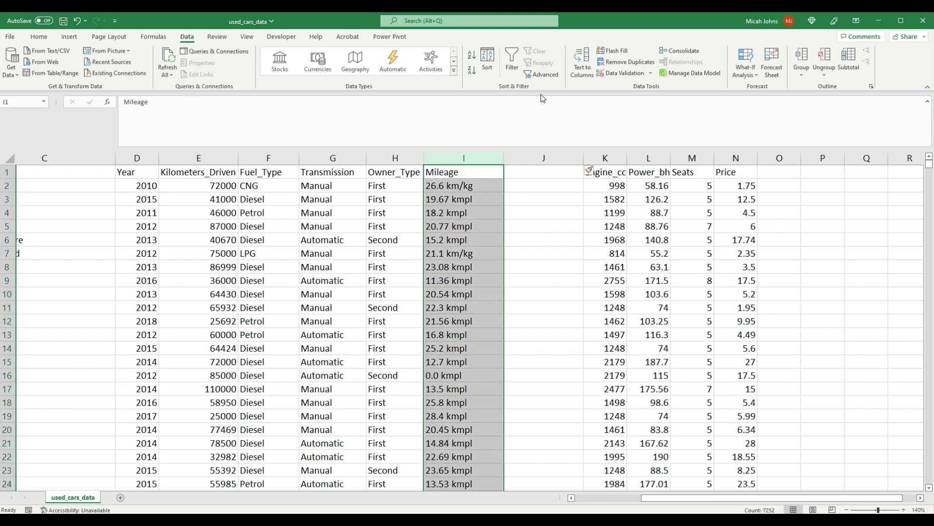
{"action": "left_click", "coordinate": [579, 69]}
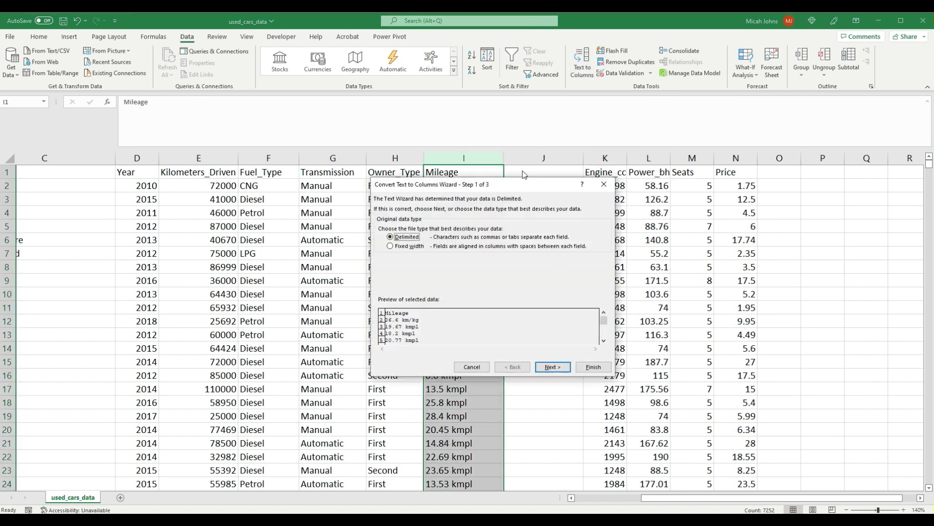
{"action": "left_click", "coordinate": [552, 367]}
{"action": "left_click", "coordinate": [593, 366]}
Enter the header mileage_type in cell J1 above the separated mileage units.
{"action": "left_click", "coordinate": [527, 169]}
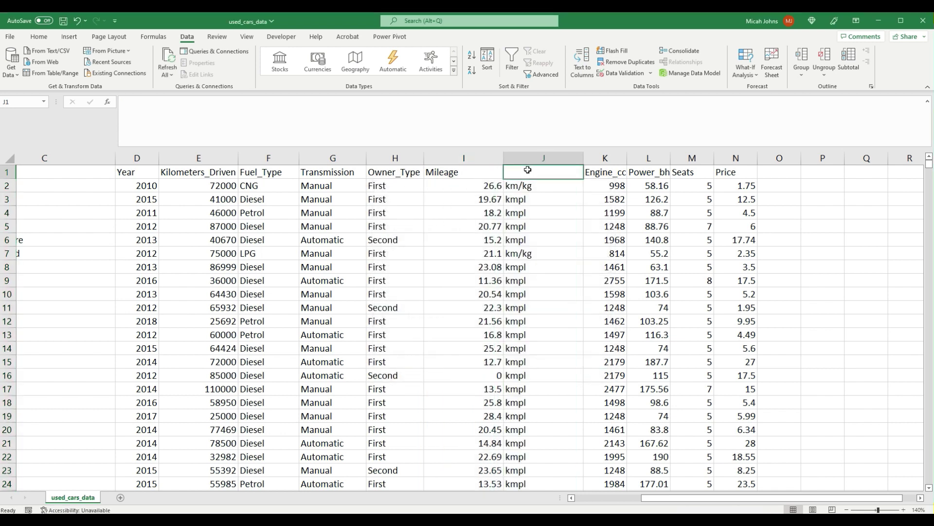
{"action": "type", "text": "mileag"}
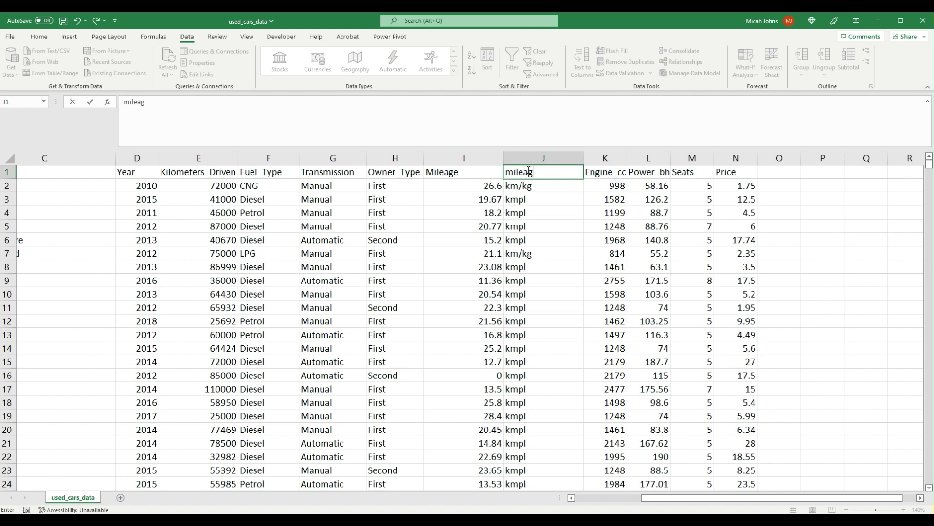
{"action": "type", "text": "e_type"}
{"action": "key", "text": "Return"}
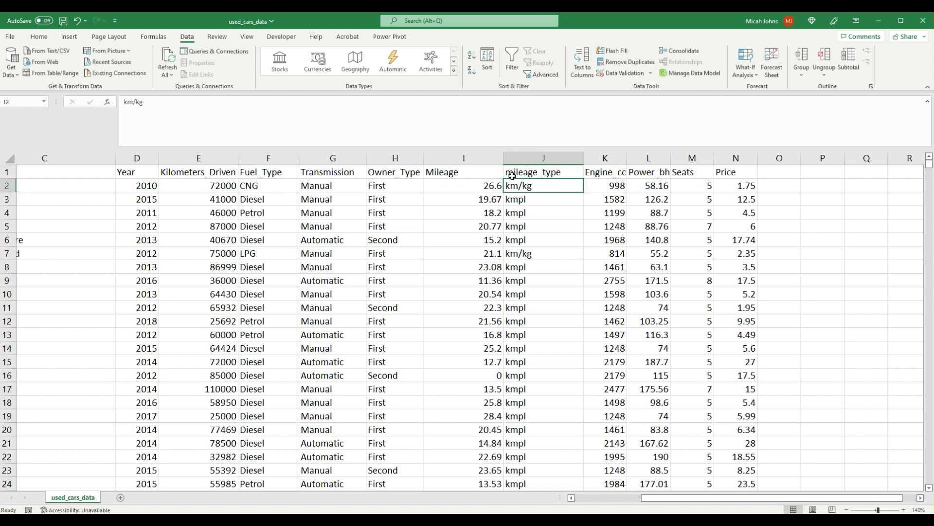
Correct the capitalization of the header in cell J1 to Mileage_Type.
{"action": "left_click", "coordinate": [511, 174]}
{"action": "double_click", "coordinate": [515, 174]}
{"action": "key", "text": "BackSpace"}
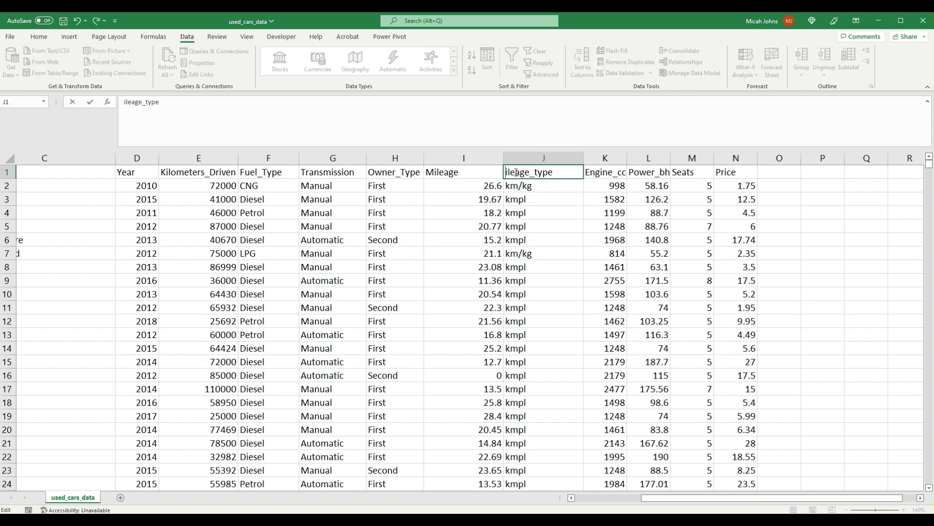
{"action": "type", "text": "M"}
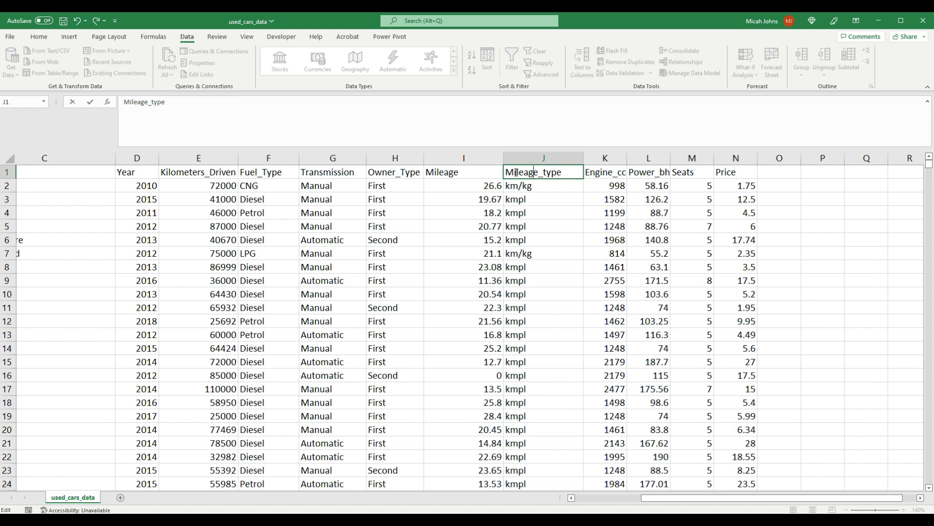
{"action": "key", "text": "BackSpace"}
{"action": "type", "text": "T"}
{"action": "left_click", "coordinate": [456, 185]}
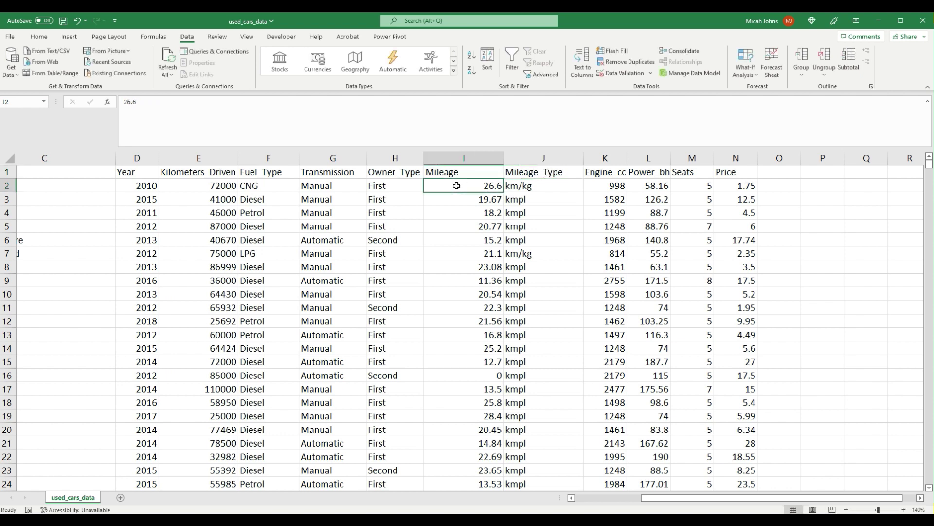
Copy the entire Name column B into the empty column O after Price.
{"action": "left_click_drag", "start_coordinate": [667, 497], "coordinate": [550, 488]}
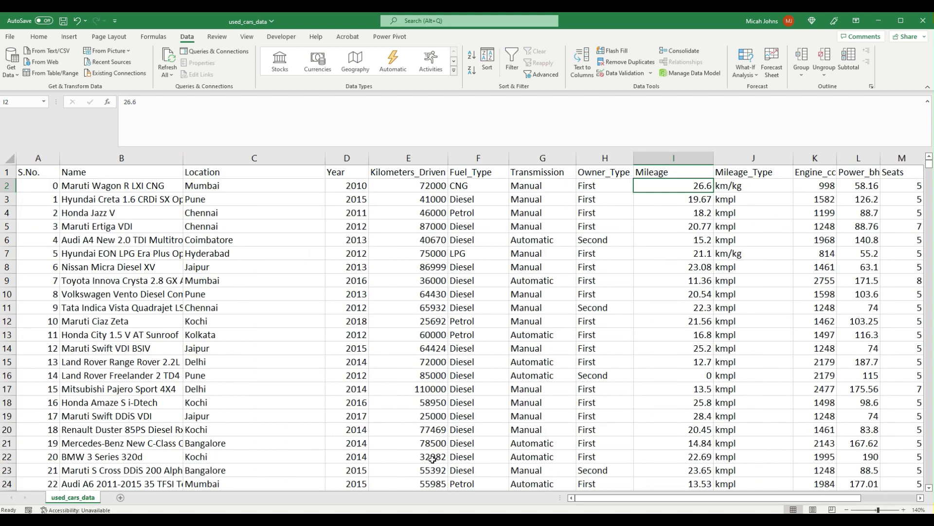
{"action": "left_click", "coordinate": [142, 158]}
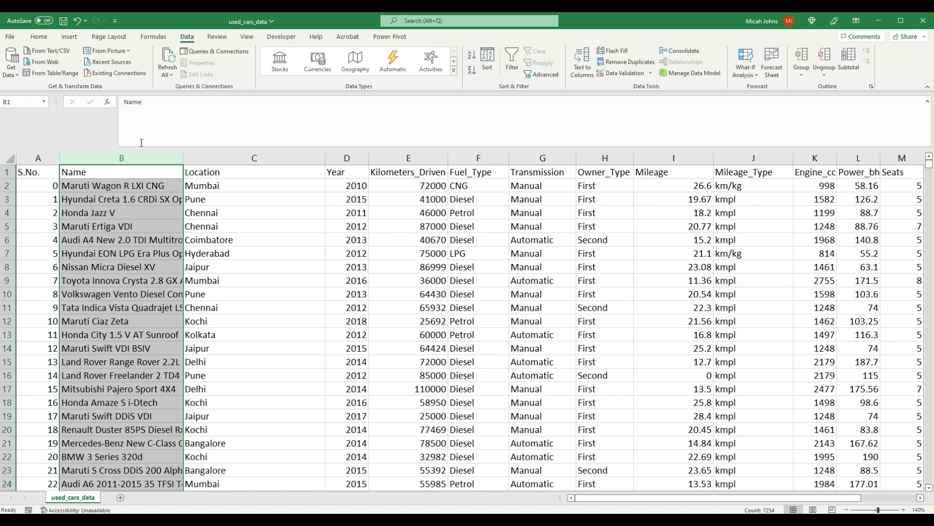
{"action": "key", "text": "ctrl+c"}
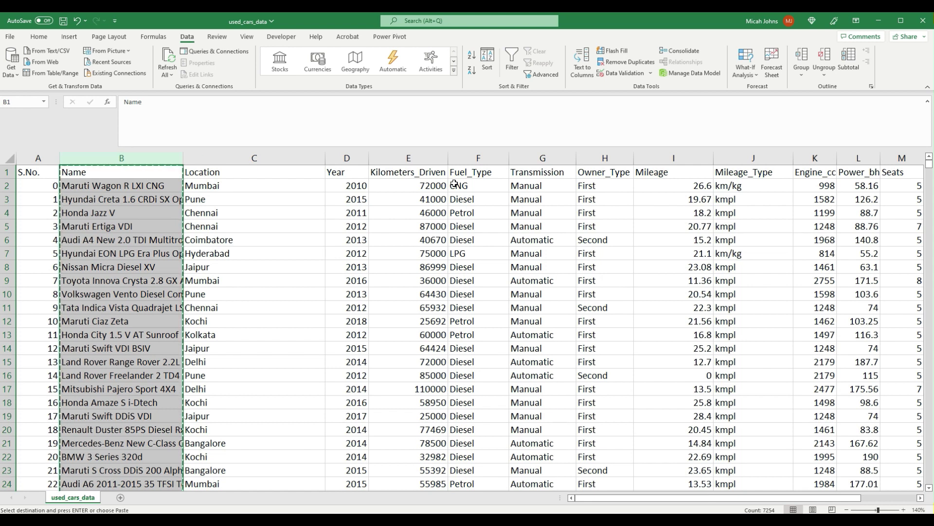
{"action": "left_click_drag", "start_coordinate": [794, 502], "coordinate": [814, 501]}
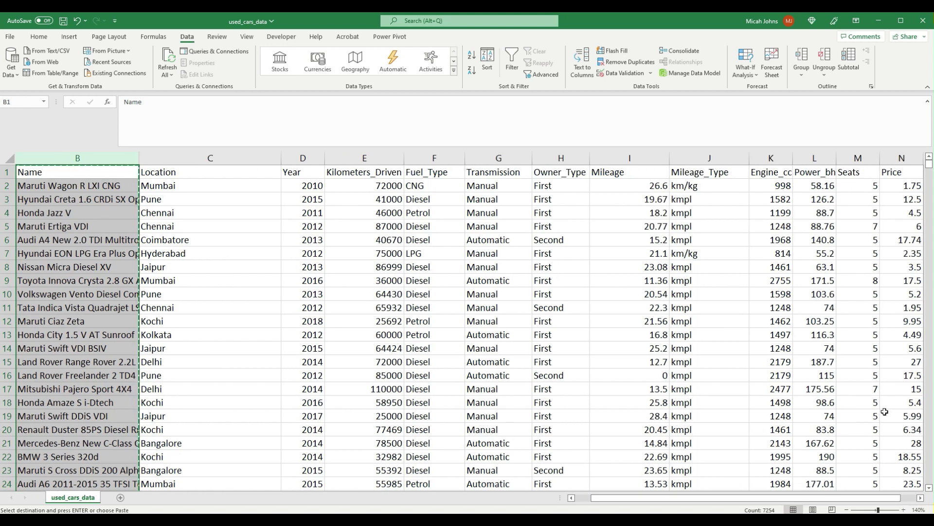
{"action": "scroll", "coordinate": [868, 482], "scroll_direction": "right", "scroll_amount": 2}
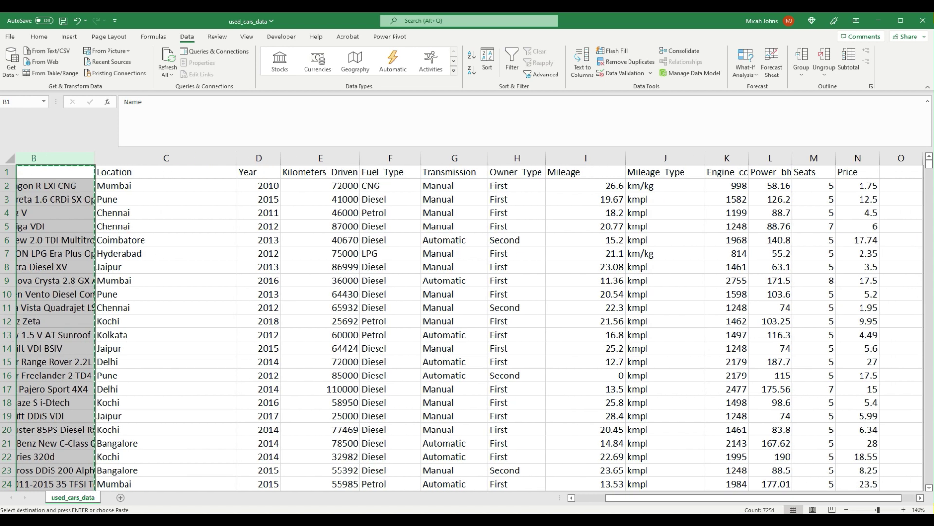
{"action": "left_click", "coordinate": [902, 158]}
{"action": "key", "text": "ctrl+v"}
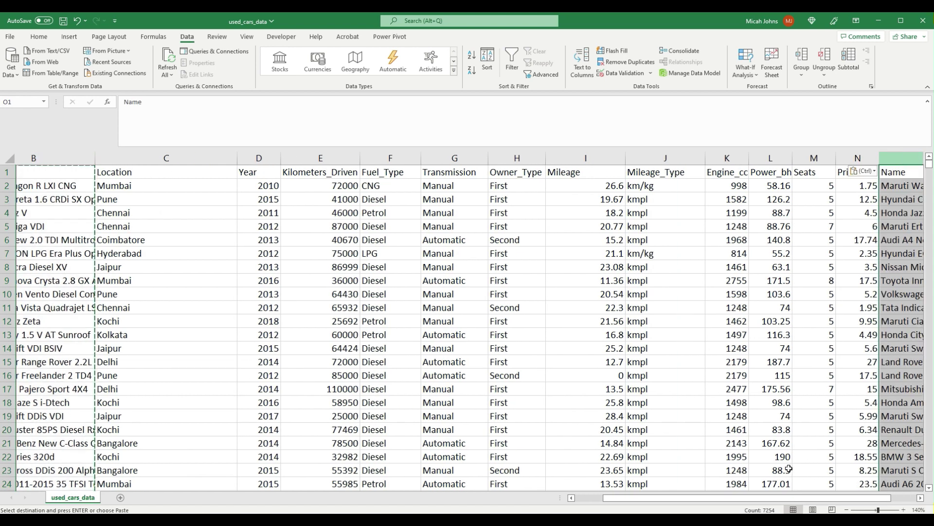
Reduce the sheet zoom to 120% and examine how make and model are written in the copied names in column O.
{"action": "left_click_drag", "start_coordinate": [862, 503], "coordinate": [930, 499]}
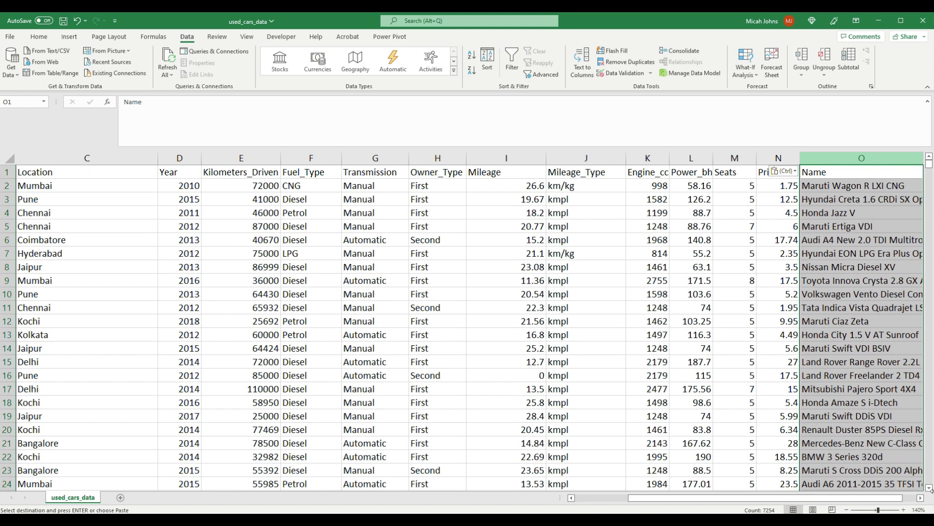
{"action": "left_click", "coordinate": [847, 510]}
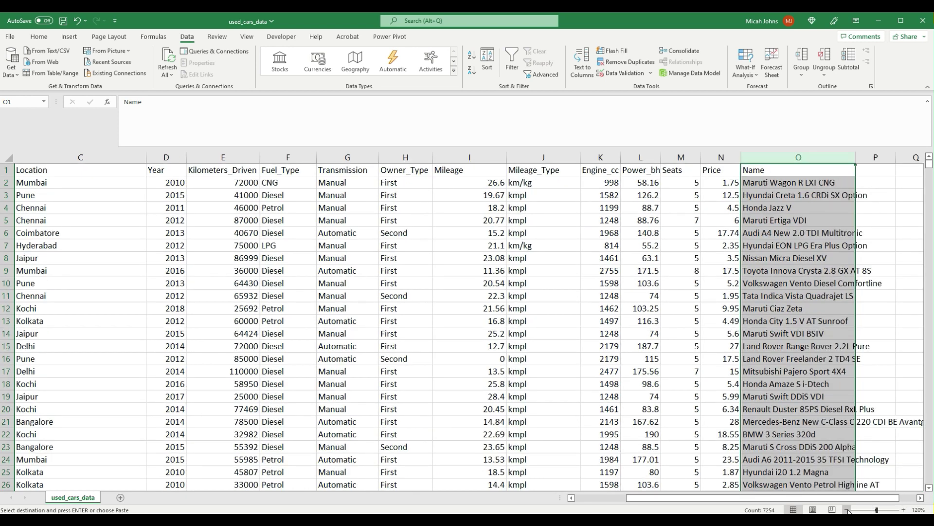
{"action": "left_click", "coordinate": [847, 510]}
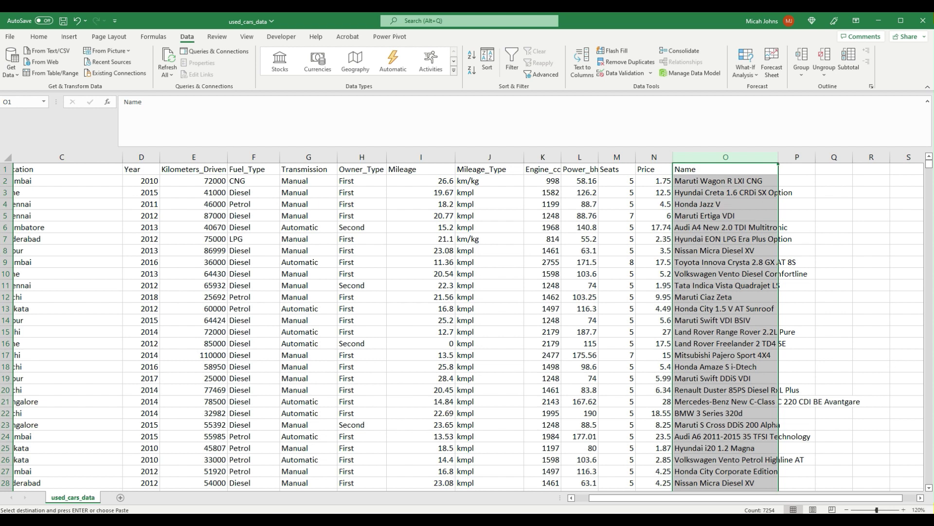
{"action": "key", "text": "ctrl+n"}
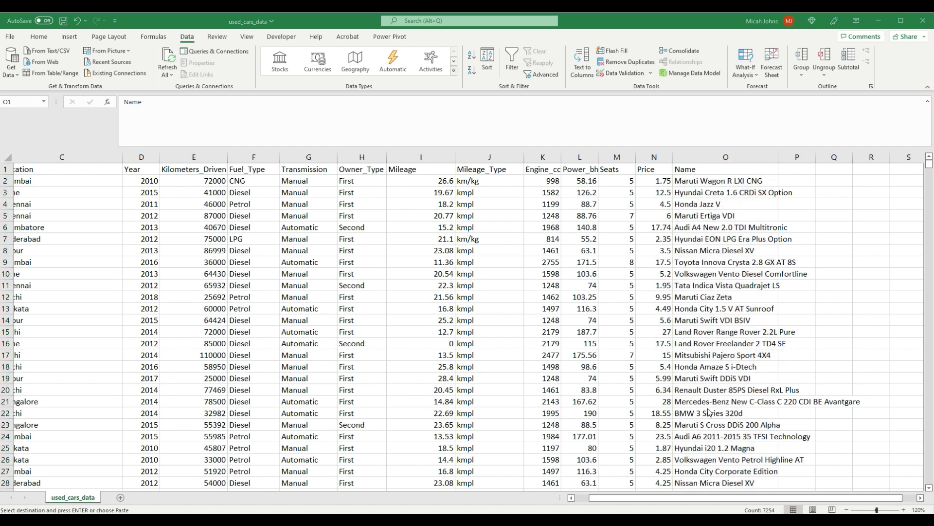
{"action": "key", "text": "alt+Tab"}
{"action": "left_click", "coordinate": [580, 402]}
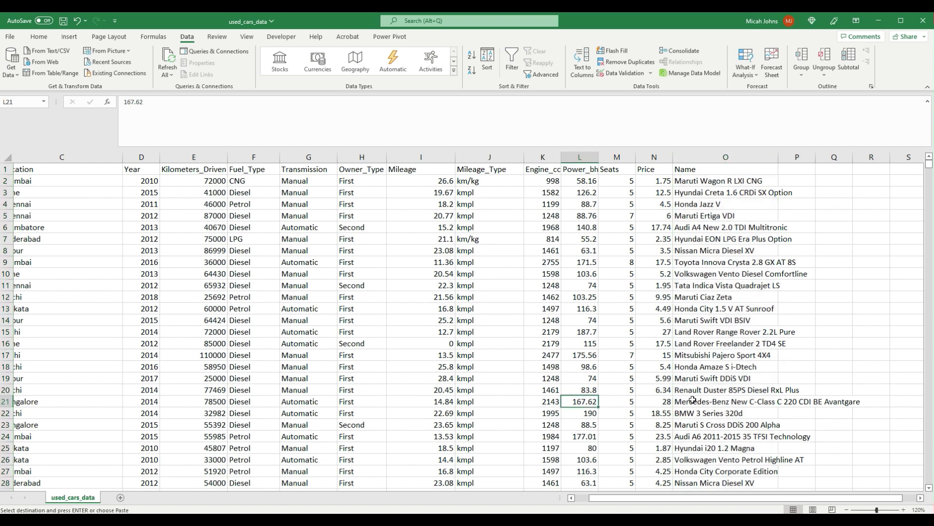
{"action": "left_click_drag", "start_coordinate": [684, 497], "coordinate": [760, 502]}
{"action": "left_click", "coordinate": [755, 406]}
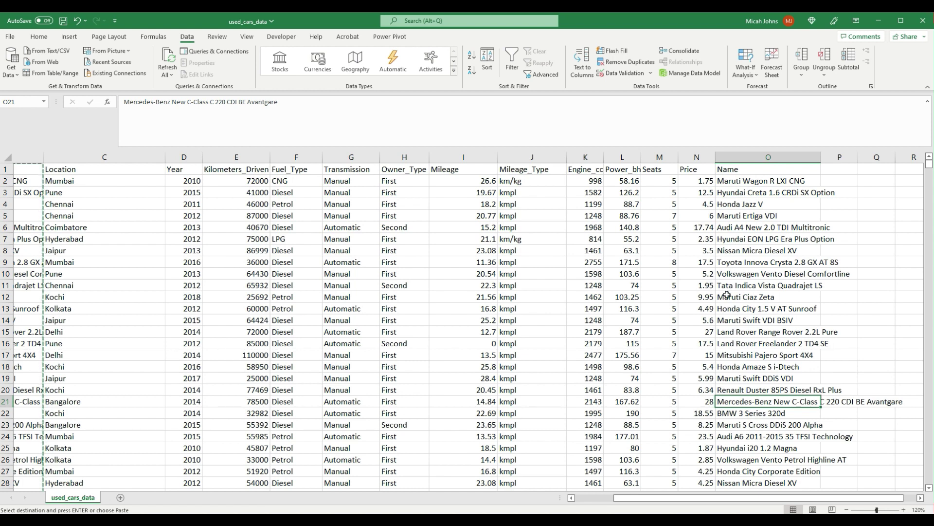
{"action": "left_click_drag", "start_coordinate": [731, 179], "coordinate": [768, 425]}
{"action": "left_click", "coordinate": [738, 367]}
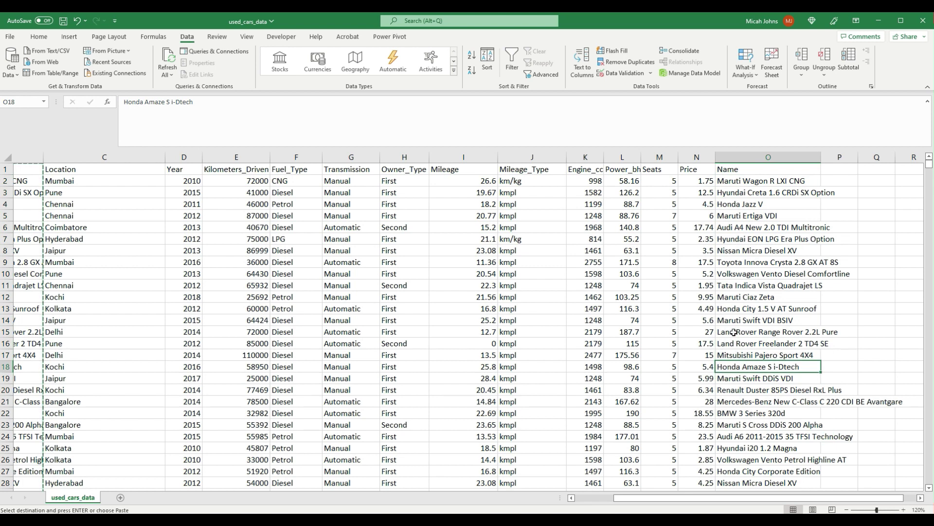
{"action": "left_click", "coordinate": [755, 333]}
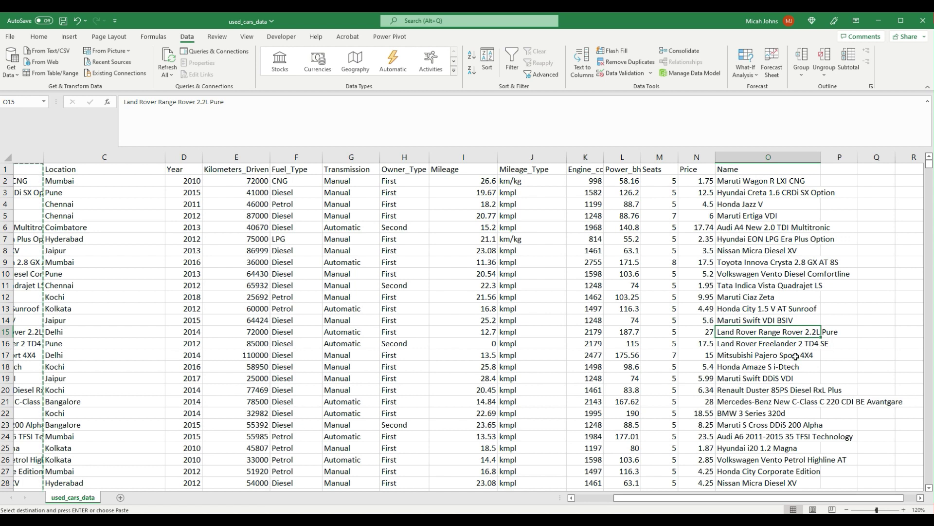
Read further down the copied names in column O, comparing how makes, models, year ranges and trim details are structured.
{"action": "scroll", "coordinate": [759, 340], "scroll_direction": "down", "scroll_amount": 3}
{"action": "scroll", "coordinate": [760, 350], "scroll_direction": "down", "scroll_amount": 9}
{"action": "scroll", "coordinate": [753, 403], "scroll_direction": "down", "scroll_amount": 2}
{"action": "left_click", "coordinate": [743, 379]}
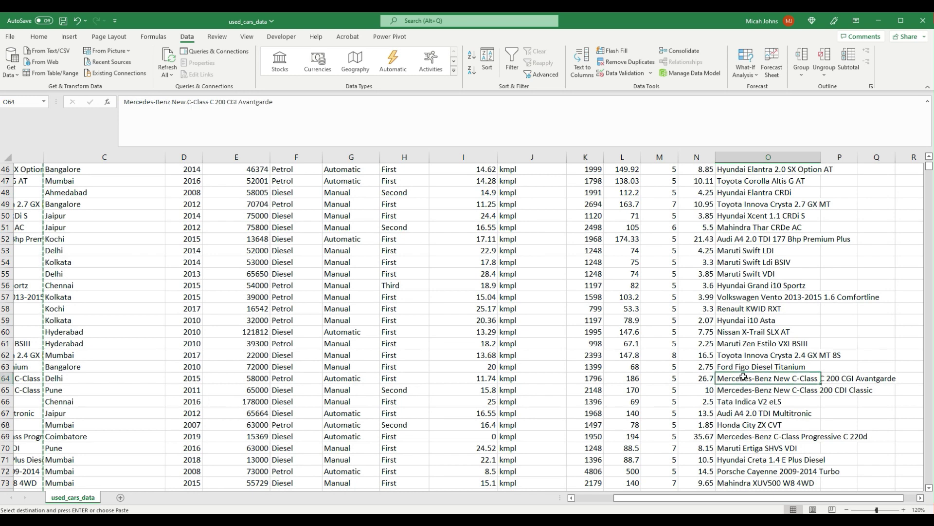
{"action": "scroll", "coordinate": [744, 376], "scroll_direction": "down", "scroll_amount": 5}
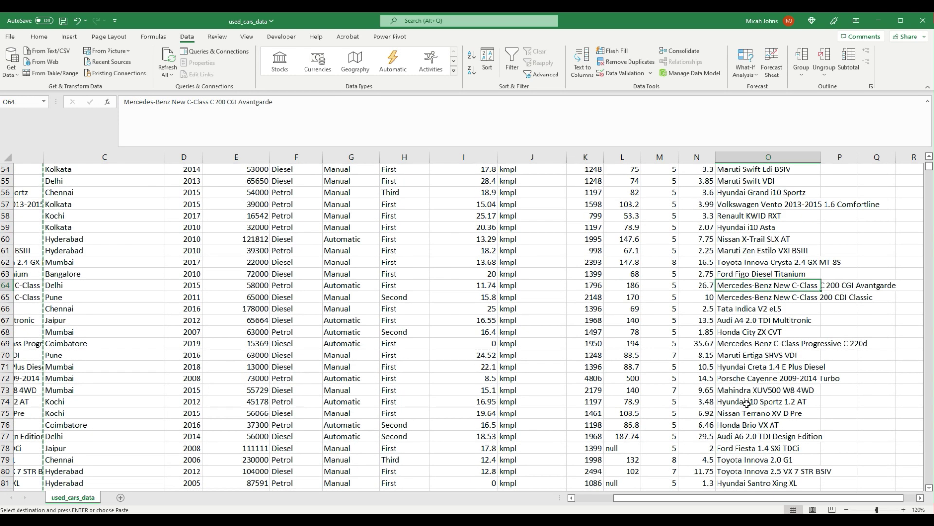
{"action": "scroll", "coordinate": [744, 419], "scroll_direction": "down", "scroll_amount": 5}
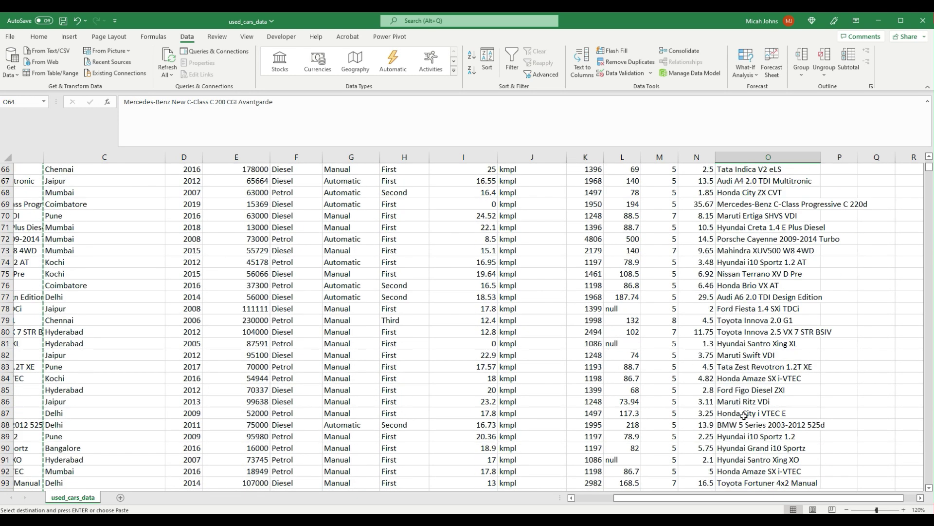
{"action": "scroll", "coordinate": [742, 417], "scroll_direction": "down", "scroll_amount": 4}
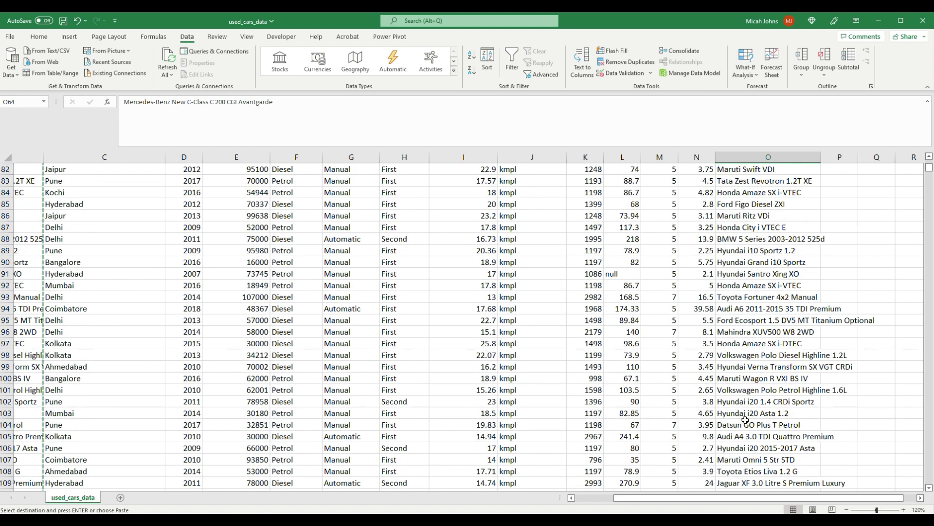
{"action": "scroll", "coordinate": [746, 419], "scroll_direction": "down", "scroll_amount": 4}
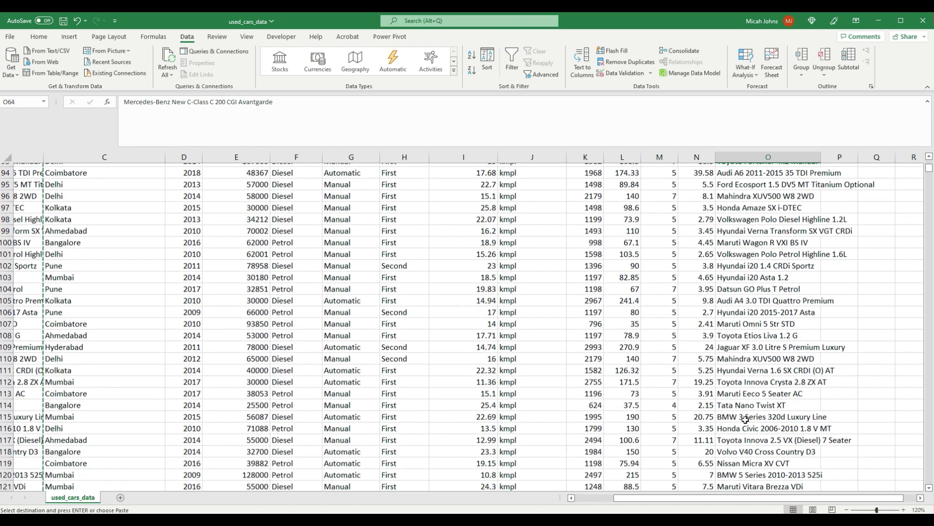
{"action": "scroll", "coordinate": [745, 422], "scroll_direction": "down", "scroll_amount": 2}
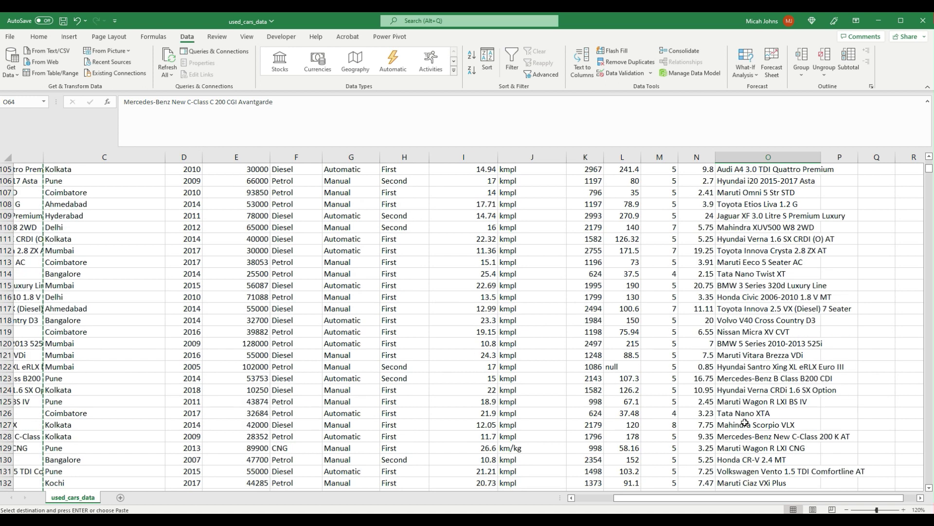
{"action": "scroll", "coordinate": [745, 422], "scroll_direction": "down", "scroll_amount": 2}
{"action": "scroll", "coordinate": [745, 423], "scroll_direction": "down", "scroll_amount": 1}
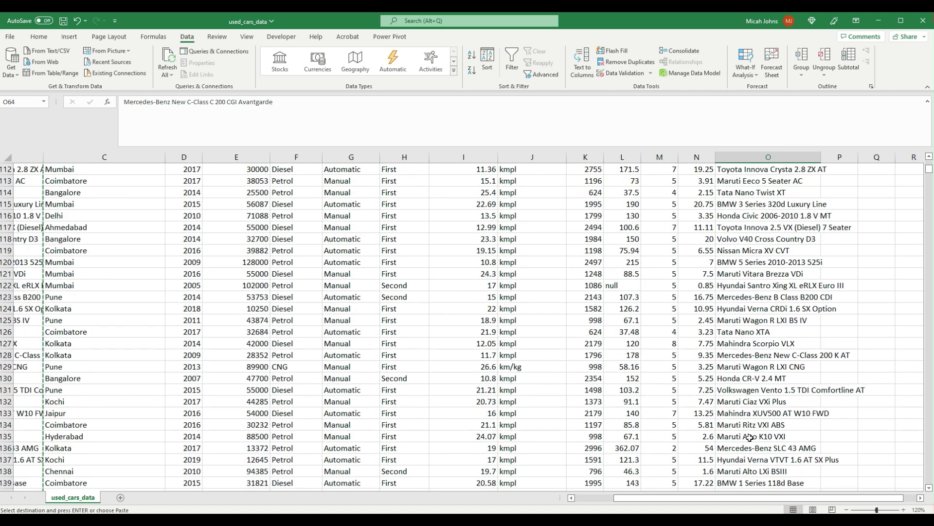
{"action": "scroll", "coordinate": [753, 392], "scroll_direction": "down", "scroll_amount": 1}
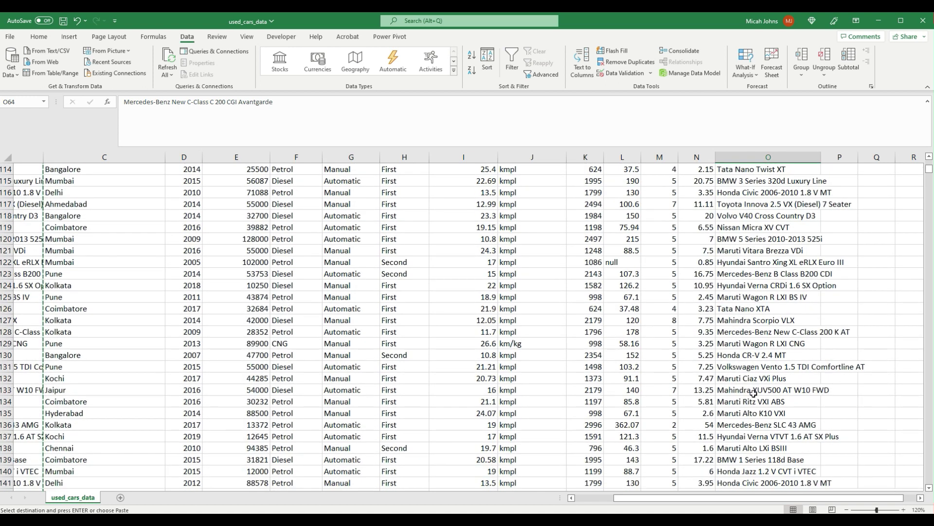
{"action": "scroll", "coordinate": [740, 402], "scroll_direction": "down", "scroll_amount": 2}
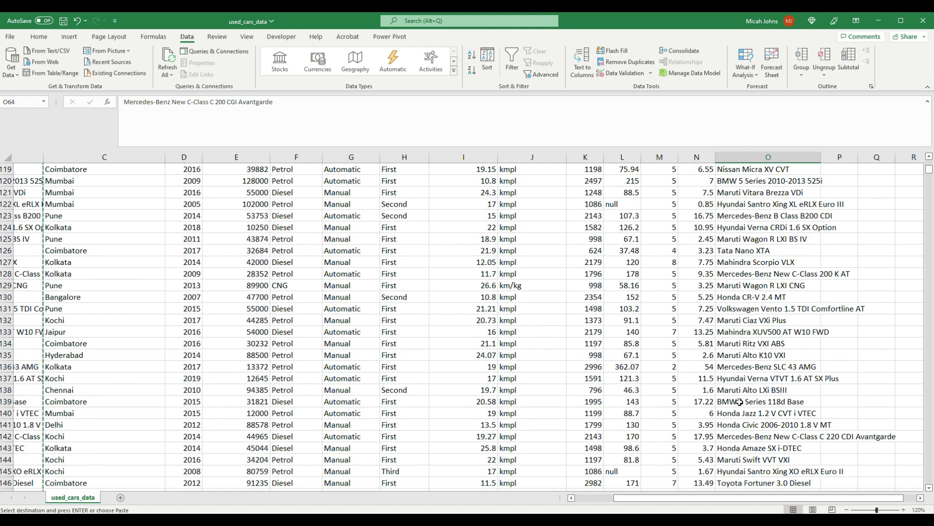
{"action": "scroll", "coordinate": [739, 402], "scroll_direction": "down", "scroll_amount": 3}
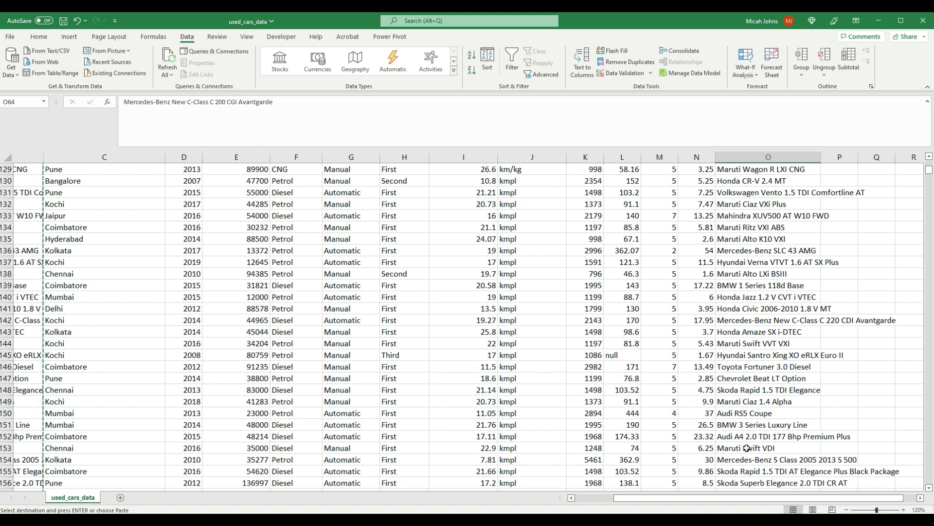
{"action": "left_click", "coordinate": [733, 440]}
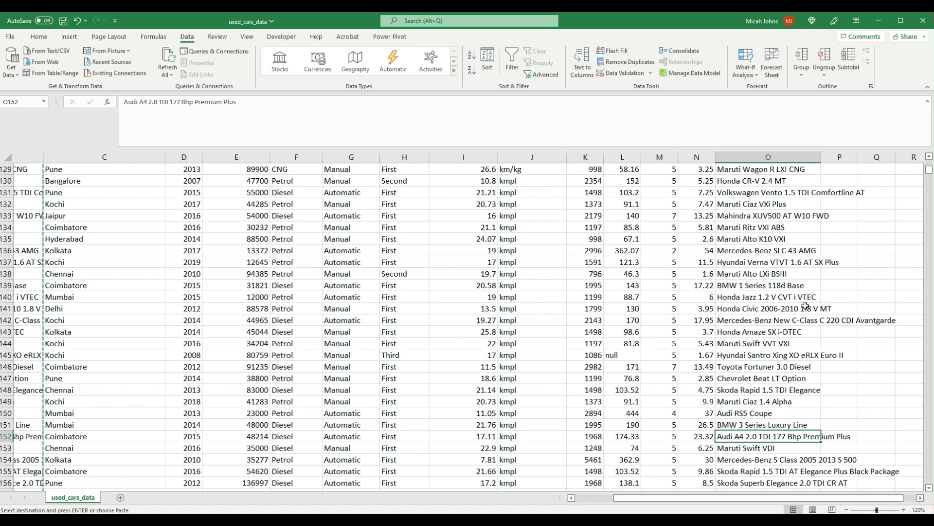
Split the copied Name column O at the spaces with Text to Columns, using the delimited option.
{"action": "left_click_drag", "start_coordinate": [778, 496], "coordinate": [900, 501]}
{"action": "left_click_drag", "start_coordinate": [930, 173], "coordinate": [929, 162]}
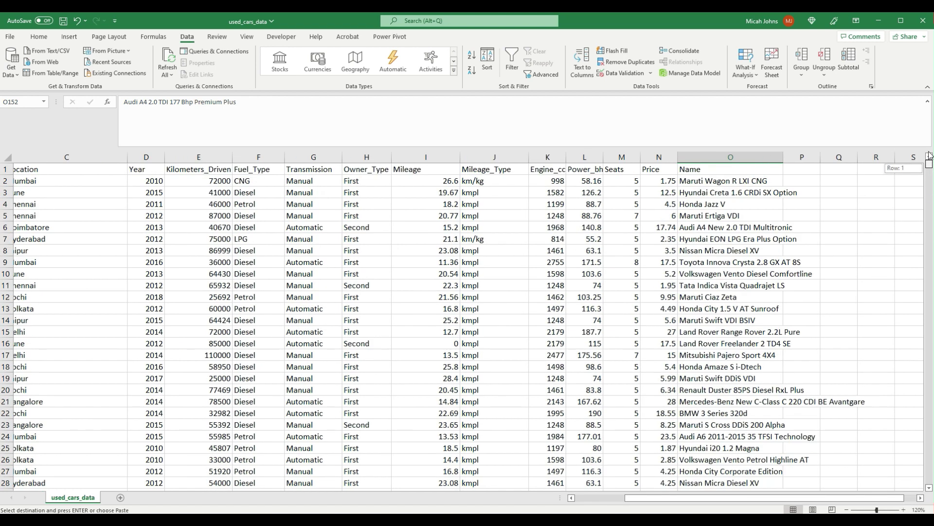
{"action": "left_click", "coordinate": [754, 157]}
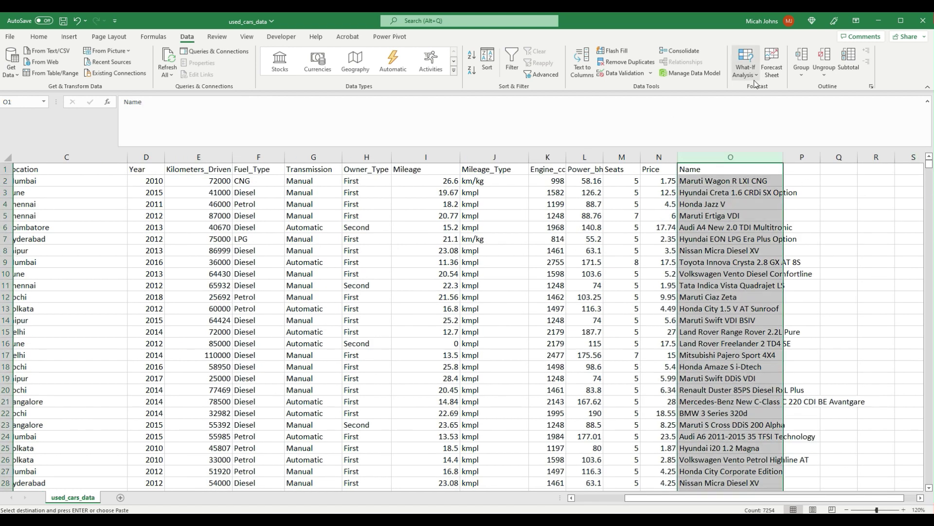
{"action": "left_click", "coordinate": [586, 66]}
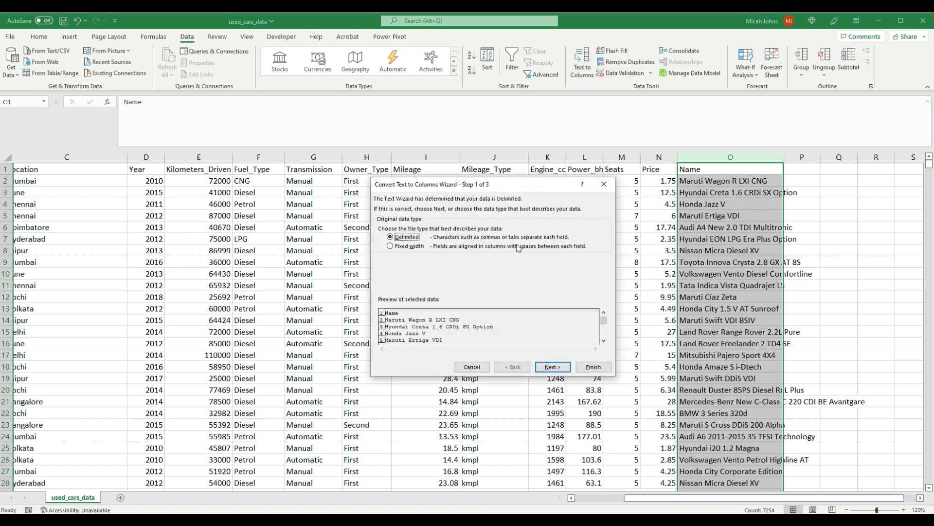
{"action": "left_click", "coordinate": [553, 367]}
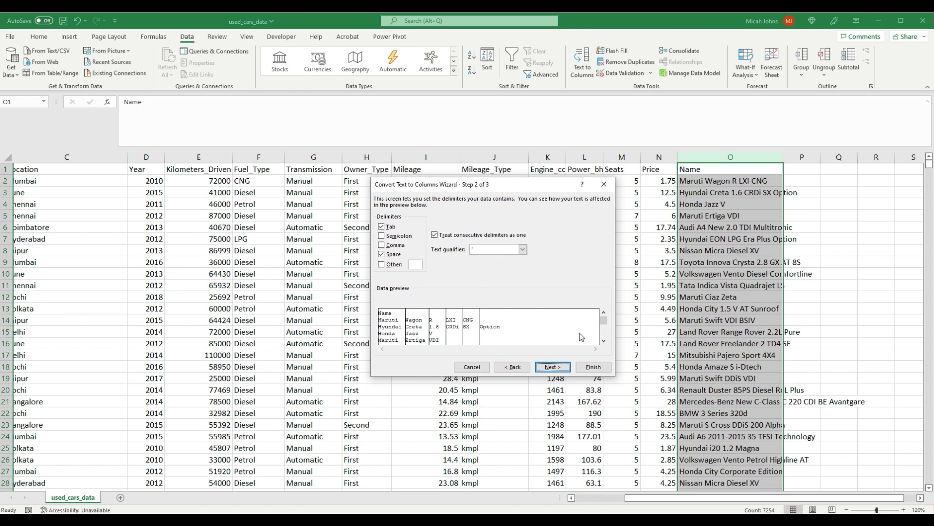
{"action": "left_click", "coordinate": [586, 367]}
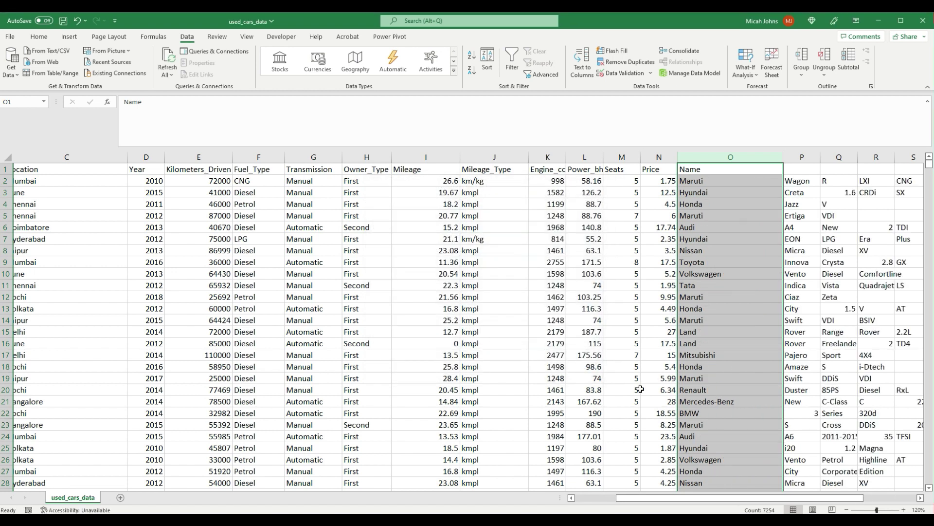
Review the separated name parts down the sheet, then insert an empty column Q directly after the first model word in column P.
{"action": "left_click_drag", "start_coordinate": [745, 497], "coordinate": [790, 507]}
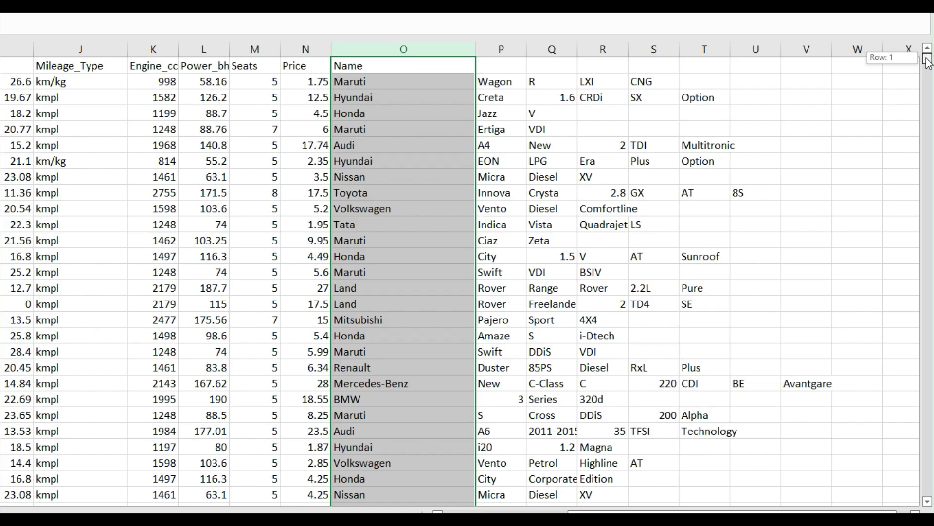
{"action": "left_click_drag", "start_coordinate": [929, 165], "coordinate": [929, 168]}
{"action": "left_click_drag", "start_coordinate": [928, 64], "coordinate": [926, 147]}
{"action": "left_click", "coordinate": [382, 446]}
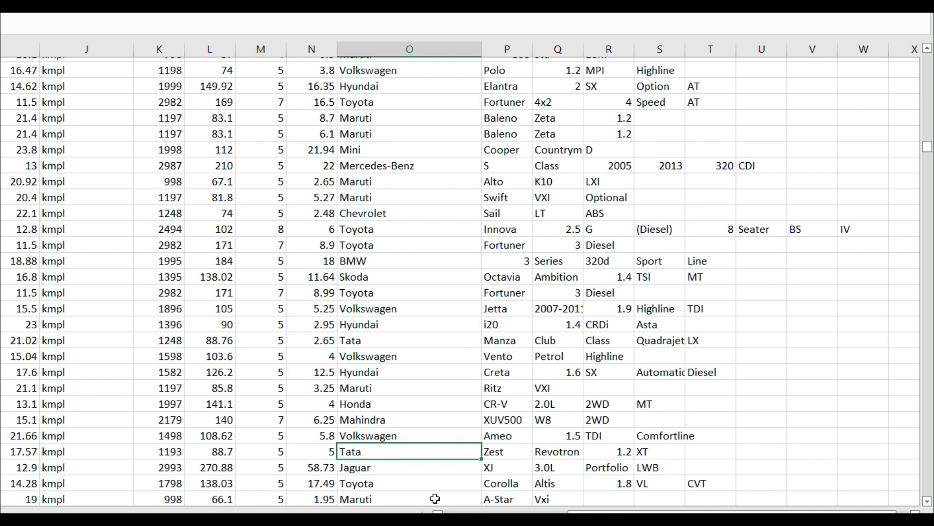
{"action": "scroll", "coordinate": [435, 499], "scroll_direction": "down", "scroll_amount": 1}
{"action": "left_click_drag", "start_coordinate": [928, 153], "coordinate": [927, 64]}
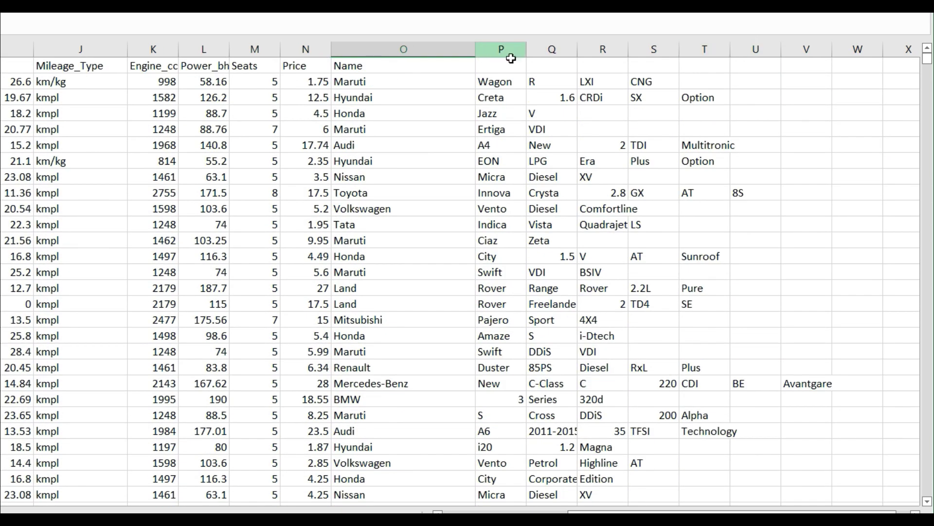
{"action": "right_click", "coordinate": [554, 48]}
{"action": "left_click", "coordinate": [598, 176]}
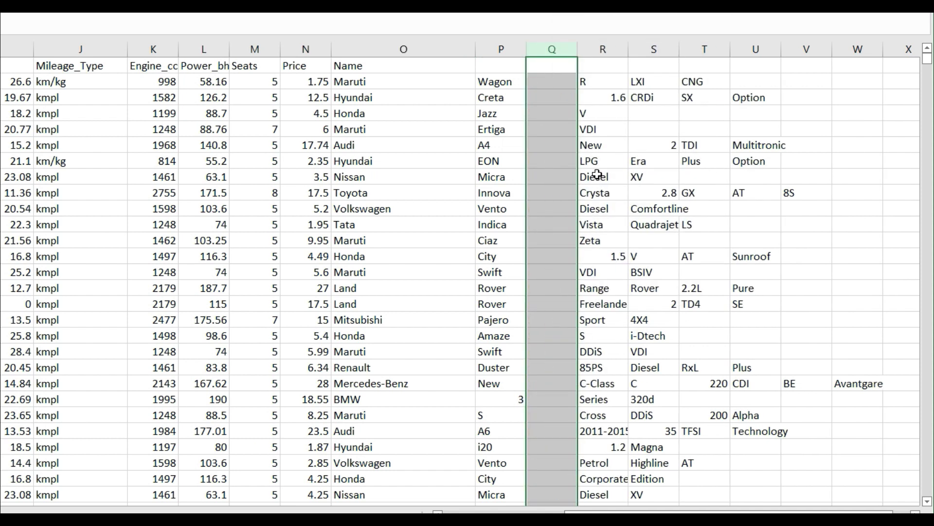
{"action": "left_click", "coordinate": [546, 81]}
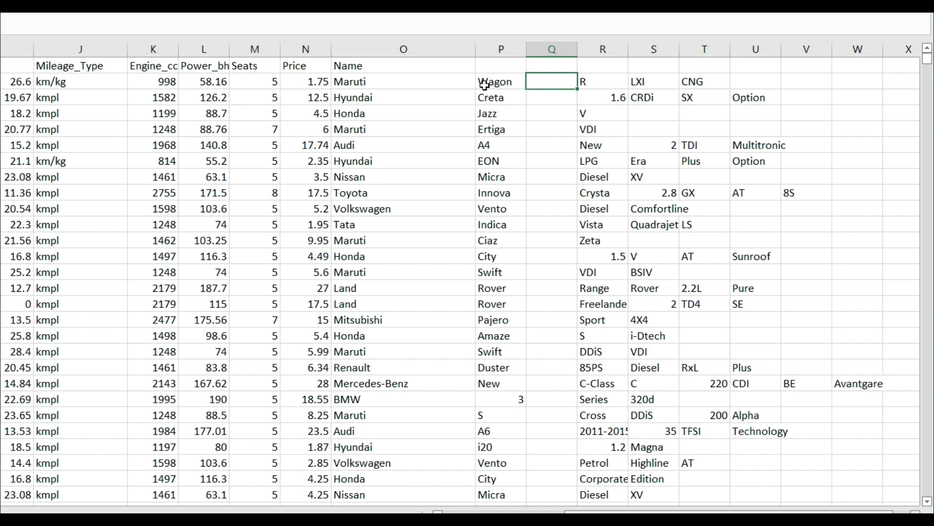
Fill Q2:Q16 with an IF formula that joins columns O and P when O is "Land" and otherwise returns O, and widen column Q.
{"action": "left_click", "coordinate": [427, 83]}
{"action": "left_click", "coordinate": [495, 77]}
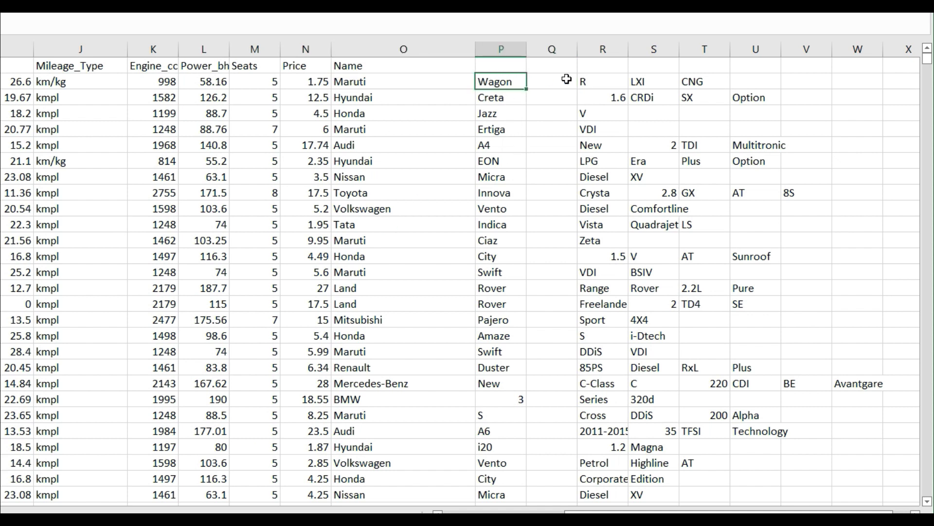
{"action": "left_click", "coordinate": [415, 83]}
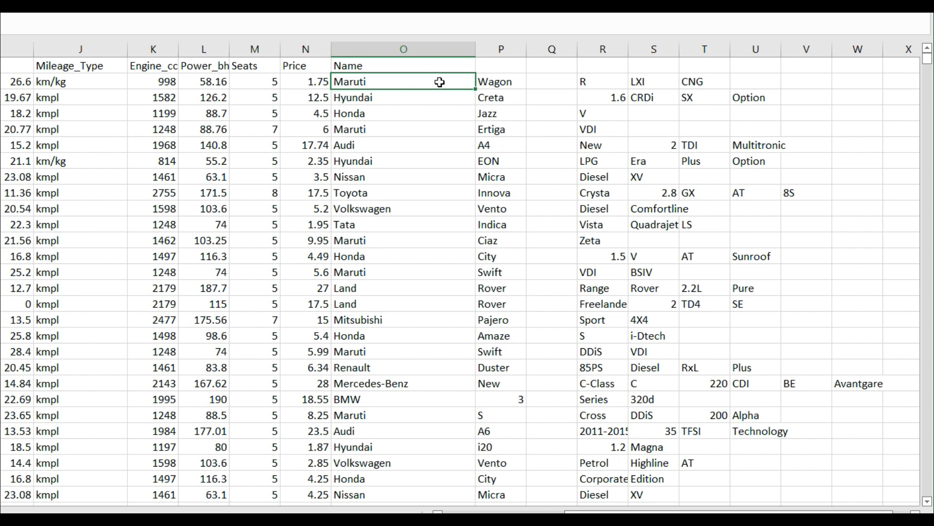
{"action": "left_click", "coordinate": [560, 84]}
{"action": "left_click", "coordinate": [409, 82]}
{"action": "left_click", "coordinate": [499, 80]}
{"action": "left_click", "coordinate": [539, 80]}
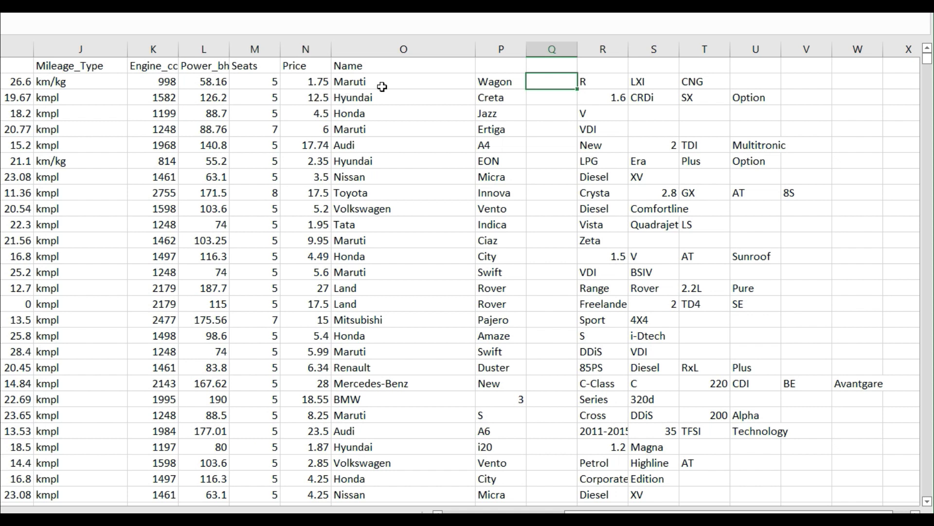
{"action": "left_click", "coordinate": [407, 82]}
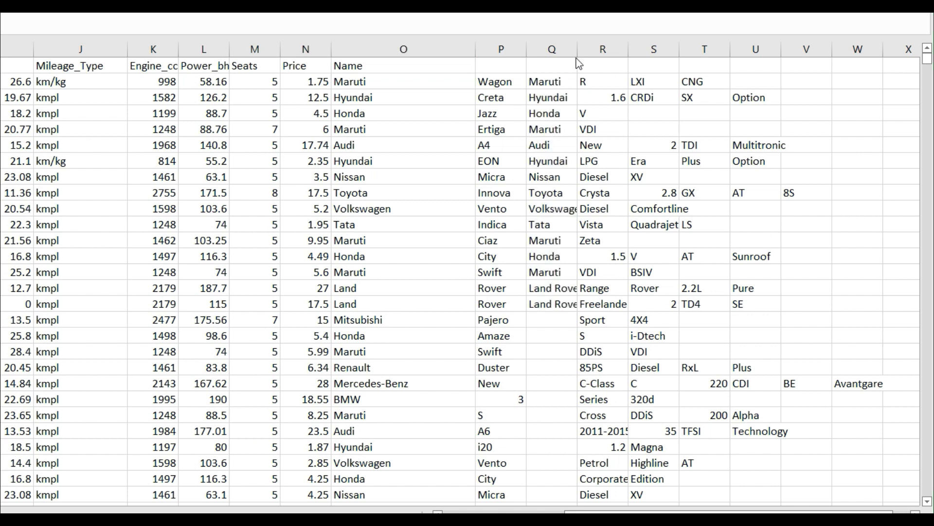
{"action": "left_click_drag", "start_coordinate": [578, 48], "coordinate": [619, 51]}
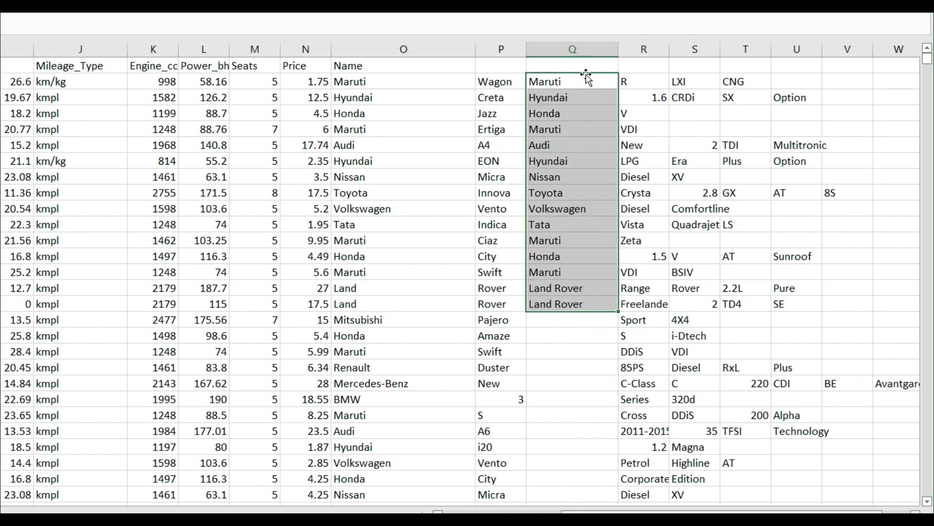
Examine the make formula in Q8, =IF(O8="Land",CONCATENATE(O8," ",P8),O8), without changing it.
{"action": "left_click", "coordinate": [601, 82]}
{"action": "left_click", "coordinate": [578, 176]}
{"action": "type", "text": "=IF(O8=\"Land\",CONCATENATE(O8,\" \",P8),O8)"}
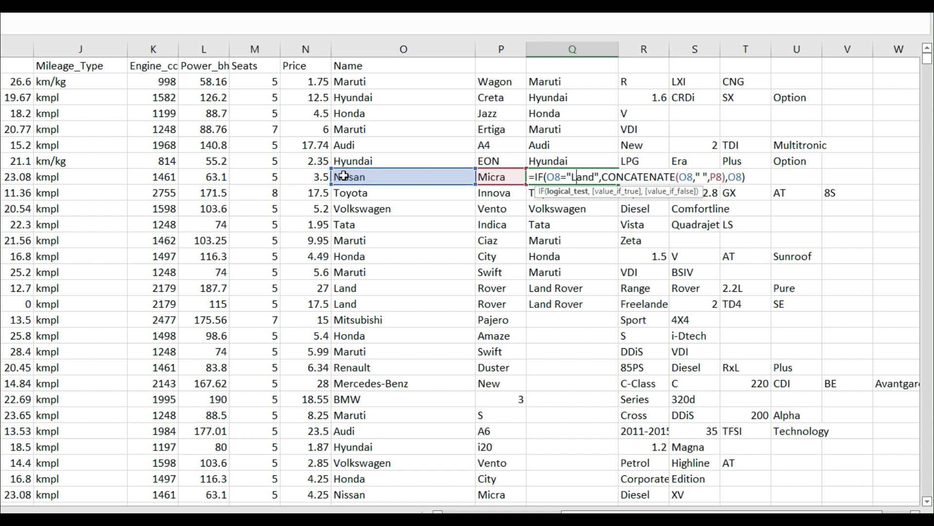
{"action": "double_click", "coordinate": [582, 176]}
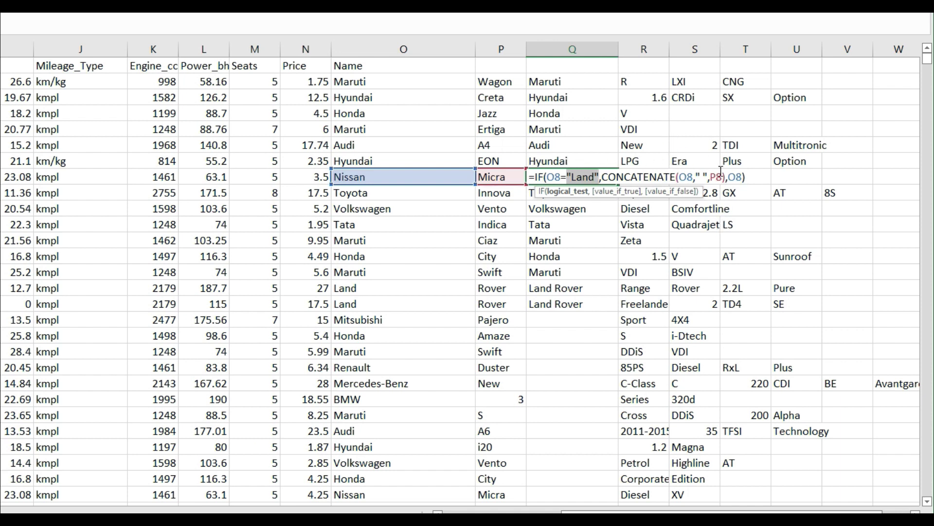
{"action": "key", "text": "Return"}
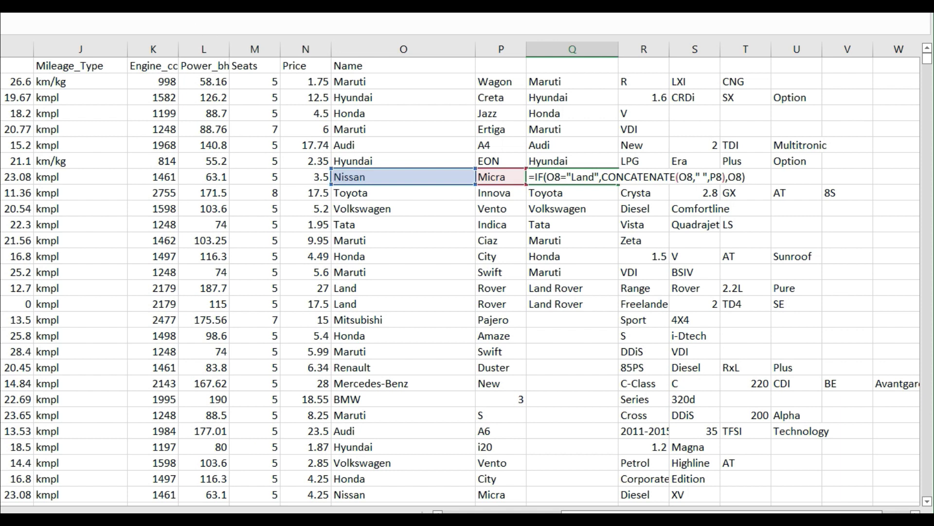
{"action": "key", "text": "Return"}
{"action": "left_click", "coordinate": [575, 176]}
Fill the make formula from Q16 down the rest of column Q and check the makes further down the sheet.
{"action": "left_click", "coordinate": [573, 300]}
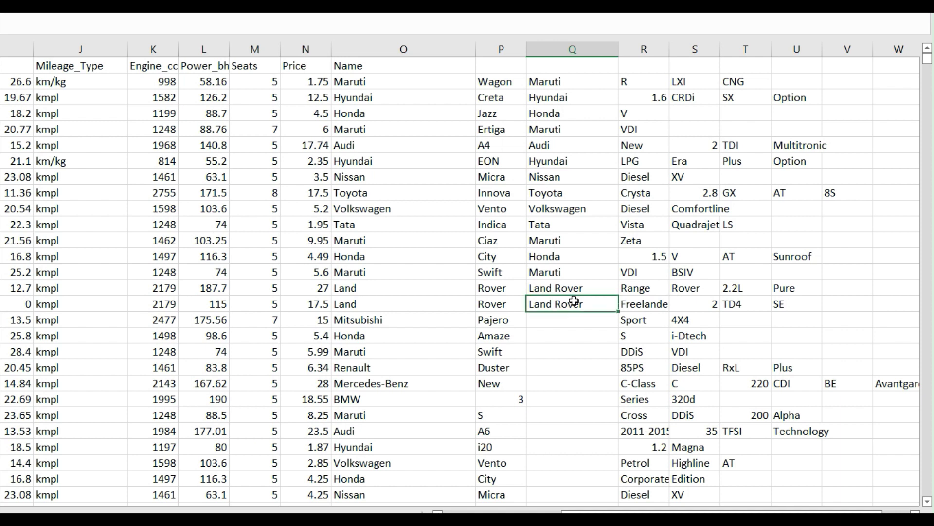
{"action": "double_click", "coordinate": [617, 312]}
{"action": "scroll", "coordinate": [603, 336], "scroll_direction": "down", "scroll_amount": 4}
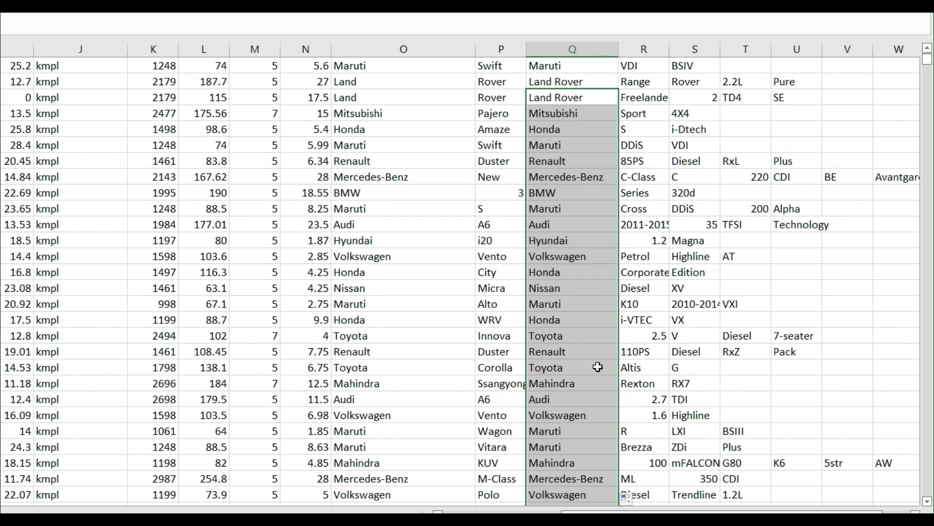
{"action": "scroll", "coordinate": [597, 367], "scroll_direction": "down", "scroll_amount": 6}
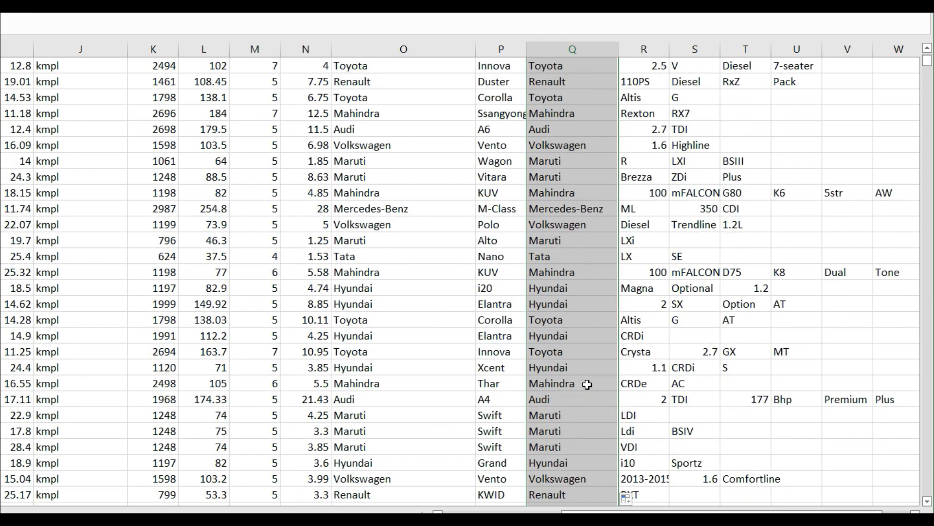
{"action": "scroll", "coordinate": [588, 384], "scroll_direction": "down", "scroll_amount": 4}
{"action": "mouse_move", "coordinate": [928, 72]}
{"action": "left_mouse_down"}
{"action": "mouse_move", "coordinate": [926, 278]}
{"action": "mouse_move", "coordinate": [897, 353]}
{"action": "mouse_move", "coordinate": [921, 57]}
{"action": "left_mouse_up"}
Copy the complete makes from column Q and paste them as values over column O.
{"action": "left_click", "coordinate": [556, 44]}
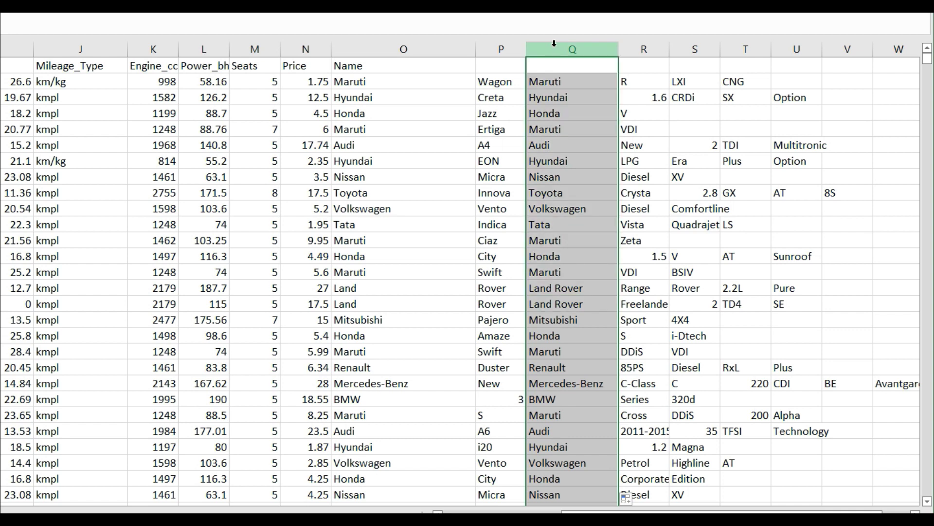
{"action": "key", "text": "ctrl+c"}
{"action": "left_click", "coordinate": [421, 50]}
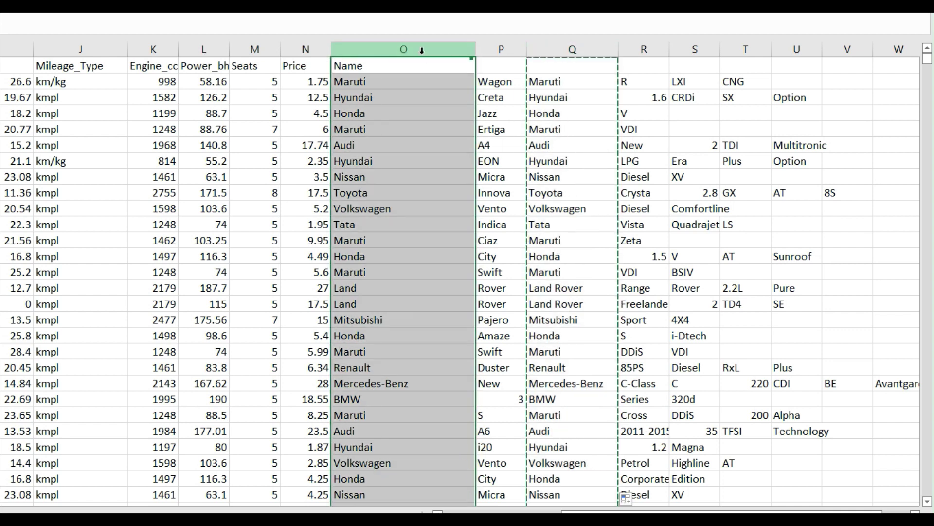
{"action": "right_click", "coordinate": [422, 49]}
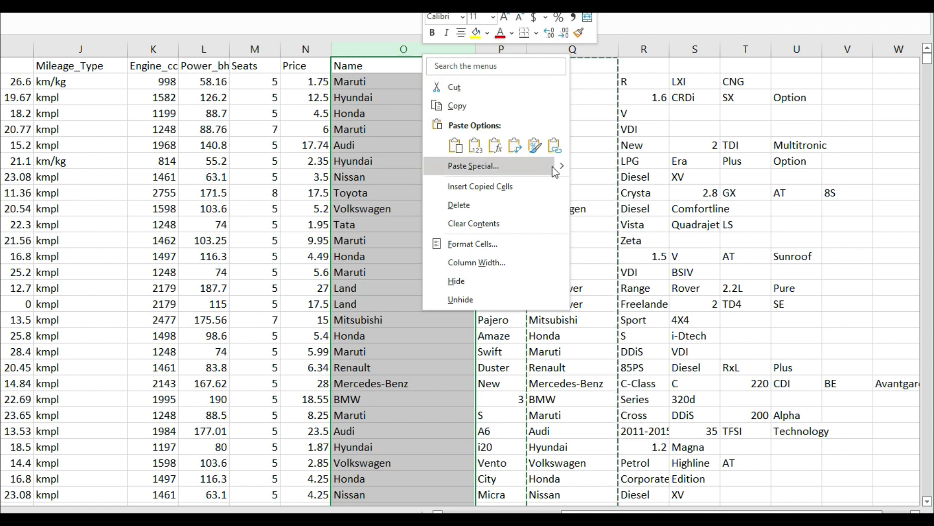
{"action": "mouse_move", "coordinate": [562, 166]}
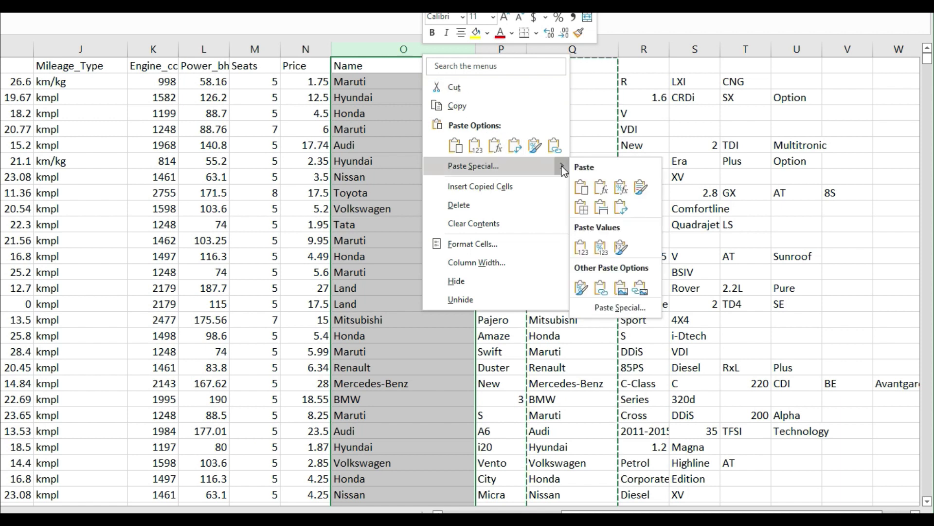
{"action": "left_click", "coordinate": [590, 252]}
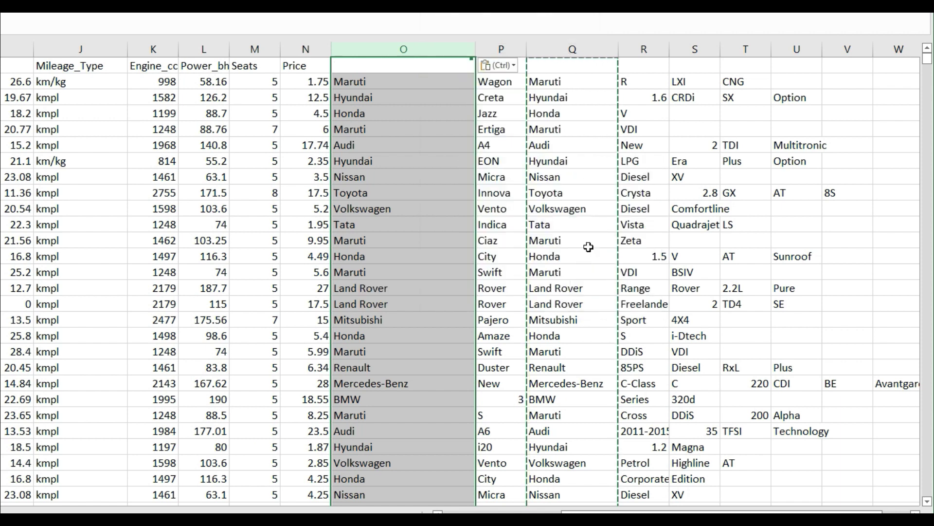
Enter "Make" as the header of column O in cell O1.
{"action": "left_click", "coordinate": [402, 67]}
{"action": "type", "text": "Make"}
{"action": "key", "text": "Return"}
{"action": "key", "text": "Down"}
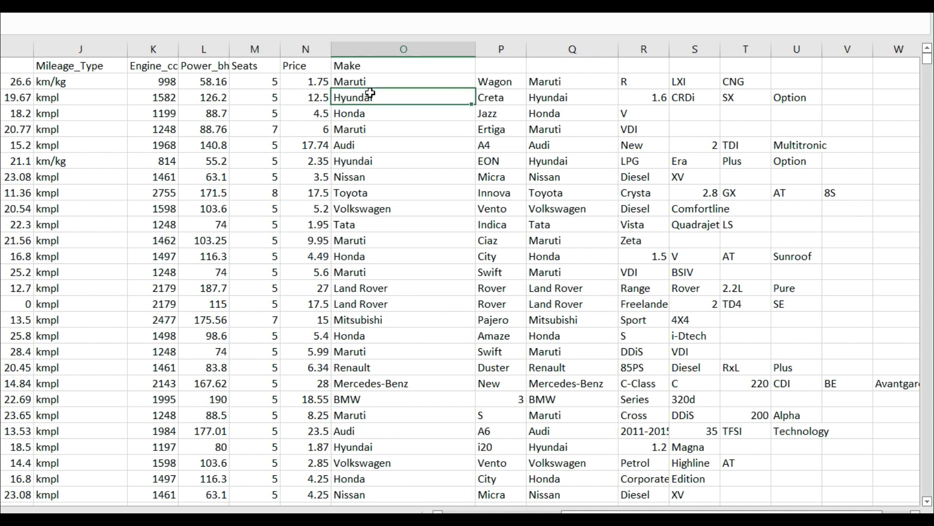
{"action": "key", "text": "Down"}
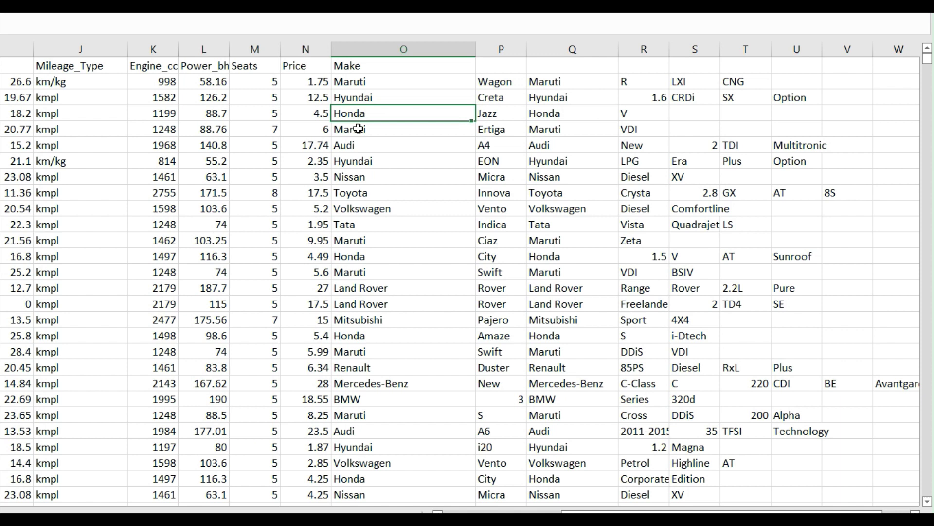
Check the formula in Q4 once more, then delete the helper column Q.
{"action": "left_click", "coordinate": [563, 116]}
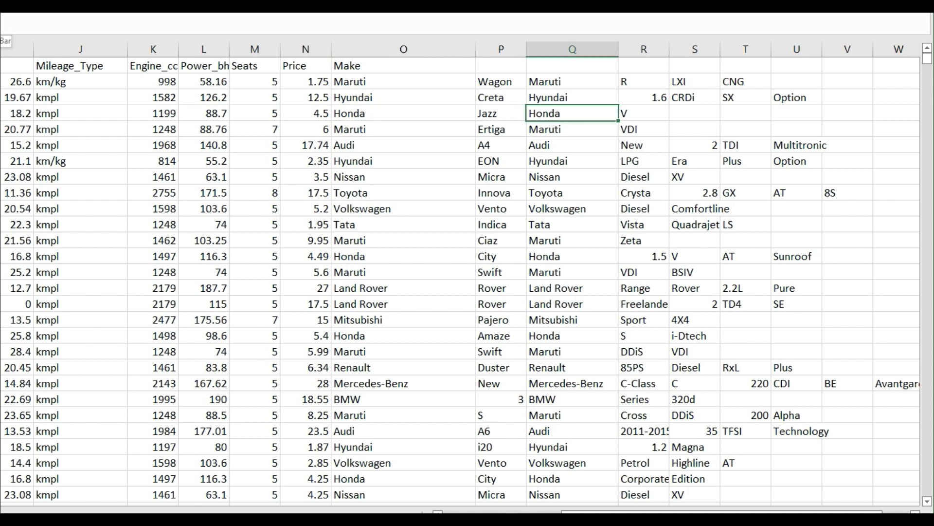
{"action": "key", "text": "F2"}
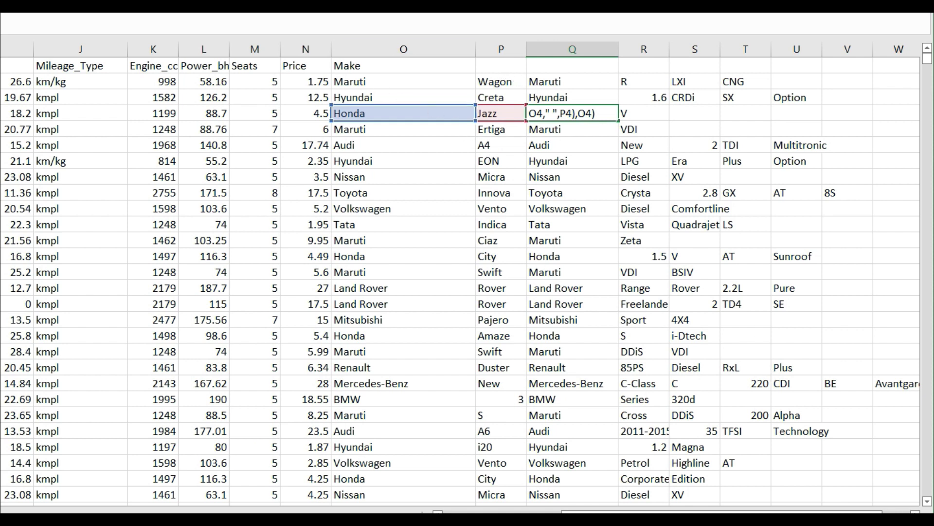
{"action": "key", "text": "Return"}
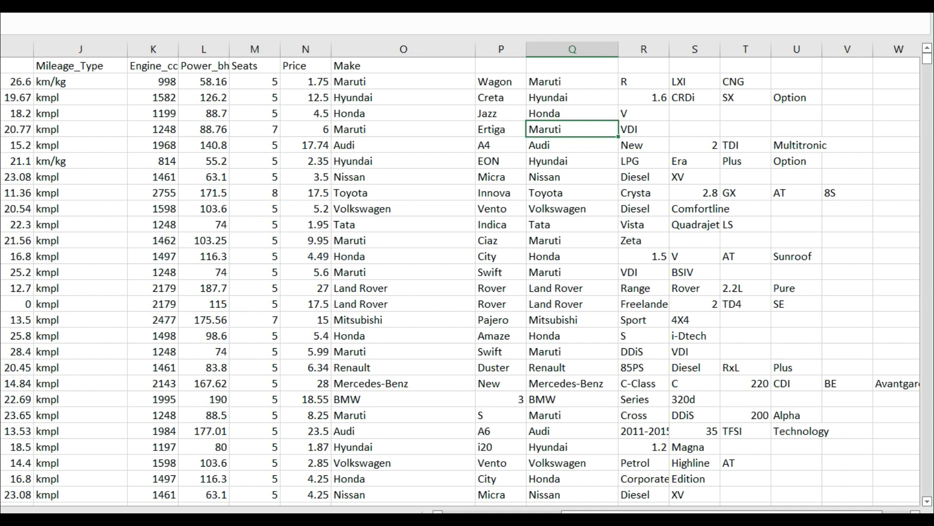
{"action": "left_click", "coordinate": [589, 53]}
{"action": "right_click", "coordinate": [582, 49]}
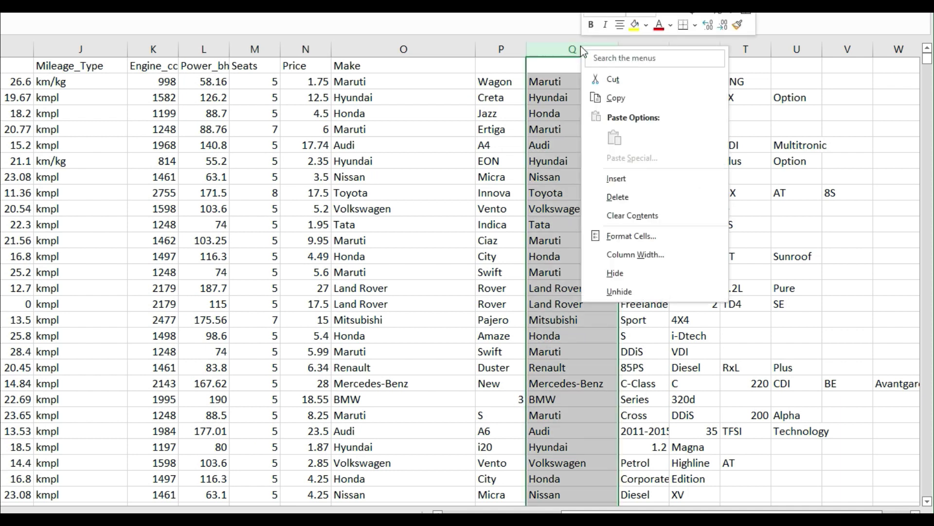
{"action": "left_click", "coordinate": [640, 193]}
Enter "Model" as the header of column P in cell P1.
{"action": "left_click", "coordinate": [504, 69]}
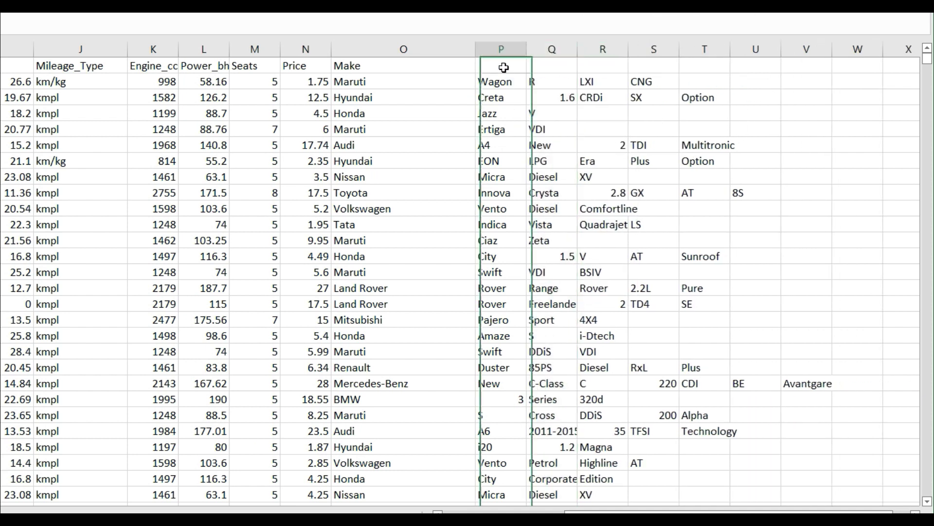
{"action": "type", "text": "Mod"}
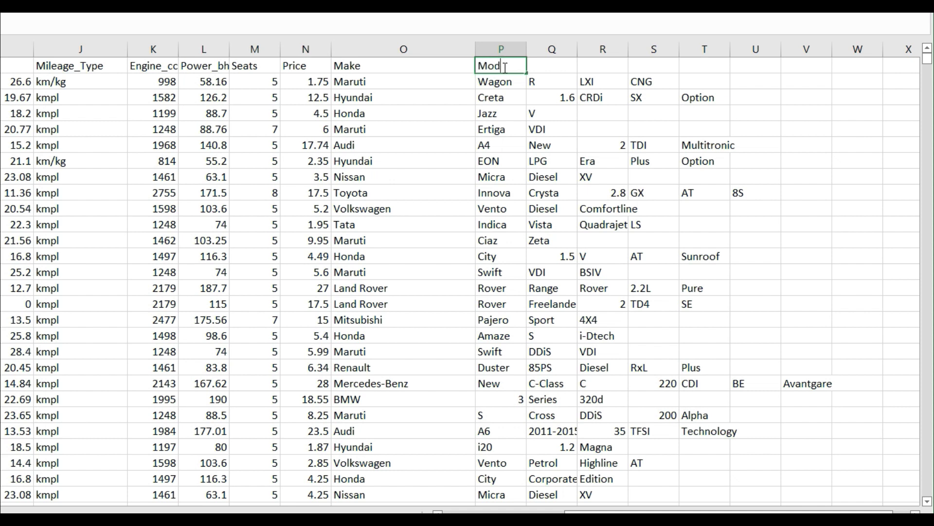
{"action": "type", "text": "el"}
{"action": "key", "text": "Return"}
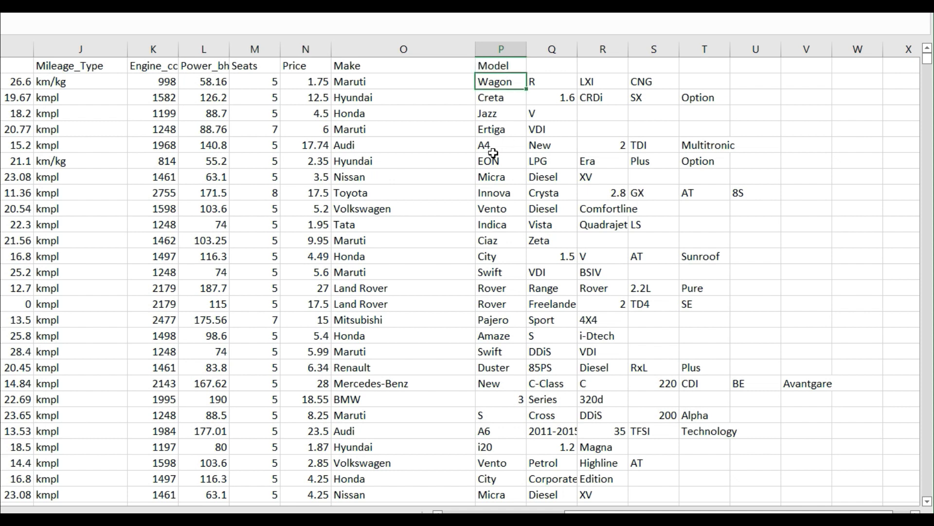
Examine how multi-word models, such as the BMW 3 Series and the Land Rover entries, spread across column P and the columns after it.
{"action": "left_click", "coordinate": [507, 287]}
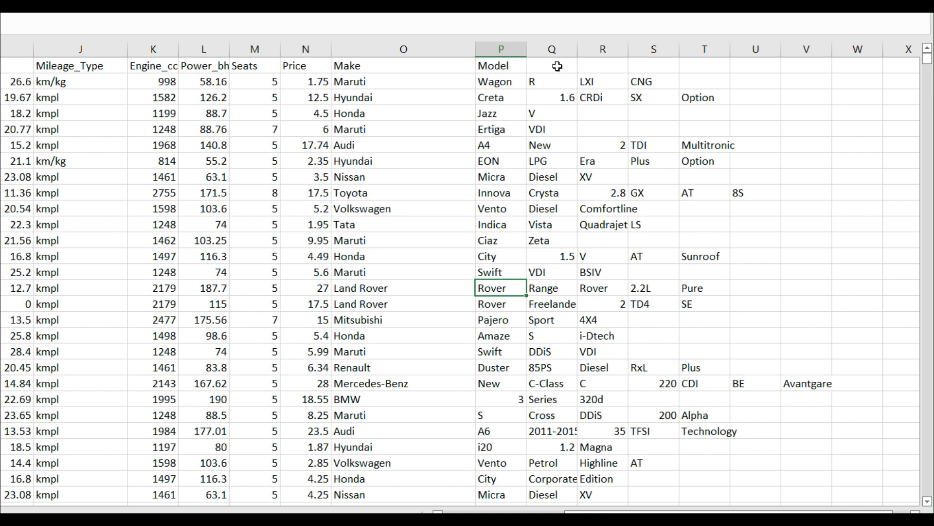
{"action": "left_click", "coordinate": [548, 50]}
{"action": "left_click_drag", "start_coordinate": [548, 51], "coordinate": [692, 56]}
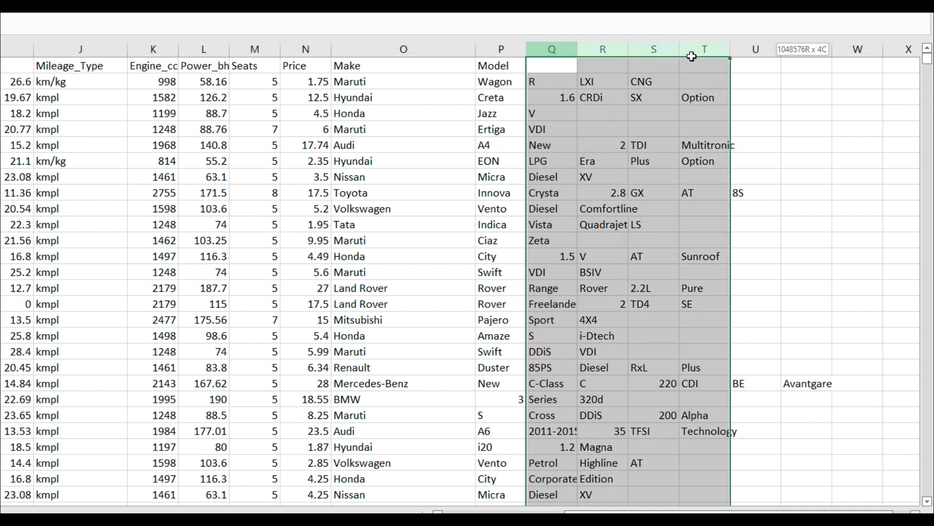
{"action": "left_click_drag", "start_coordinate": [692, 56], "coordinate": [692, 56]}
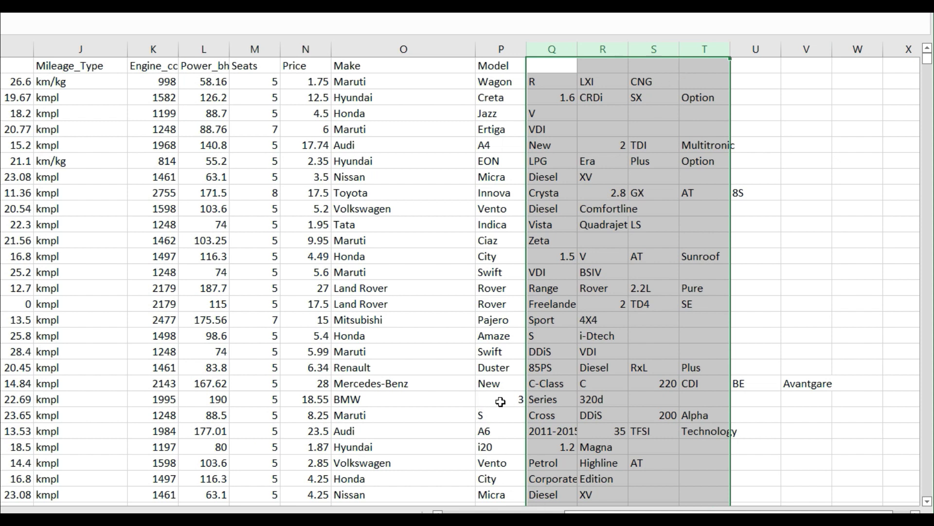
{"action": "left_click", "coordinate": [547, 401]}
{"action": "left_click_drag", "start_coordinate": [377, 400], "coordinate": [567, 404]}
{"action": "left_click_drag", "start_coordinate": [505, 401], "coordinate": [564, 402]}
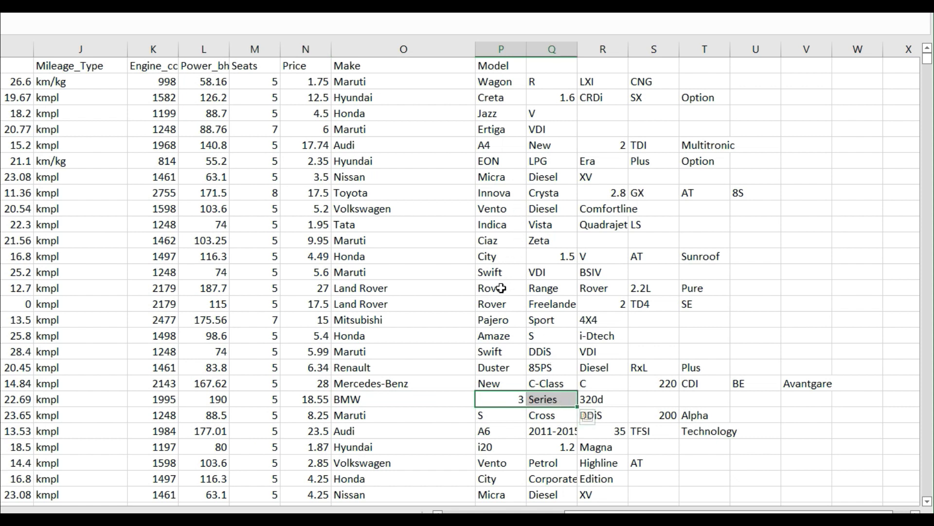
{"action": "left_click", "coordinate": [545, 290]}
{"action": "left_click_drag", "start_coordinate": [587, 292], "coordinate": [568, 293]}
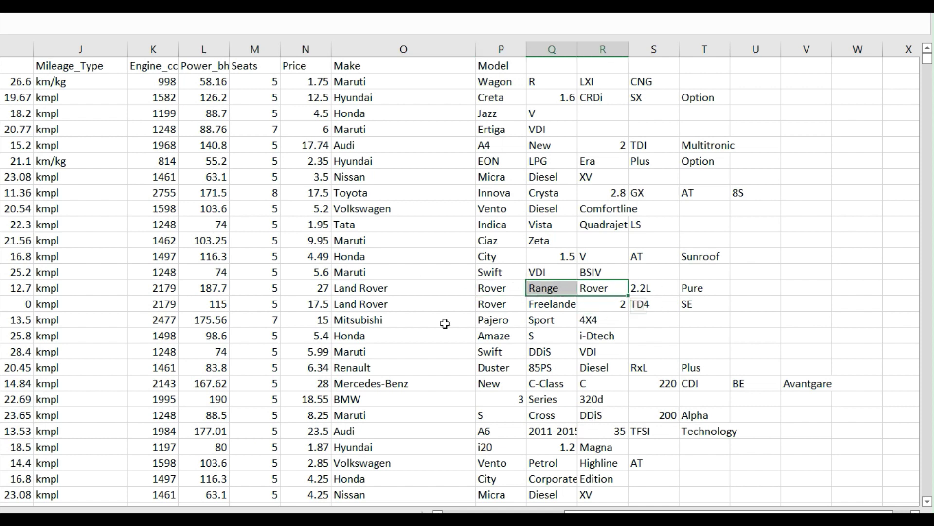
{"action": "left_click_drag", "start_coordinate": [500, 288], "coordinate": [603, 288]}
{"action": "left_click", "coordinate": [550, 308]}
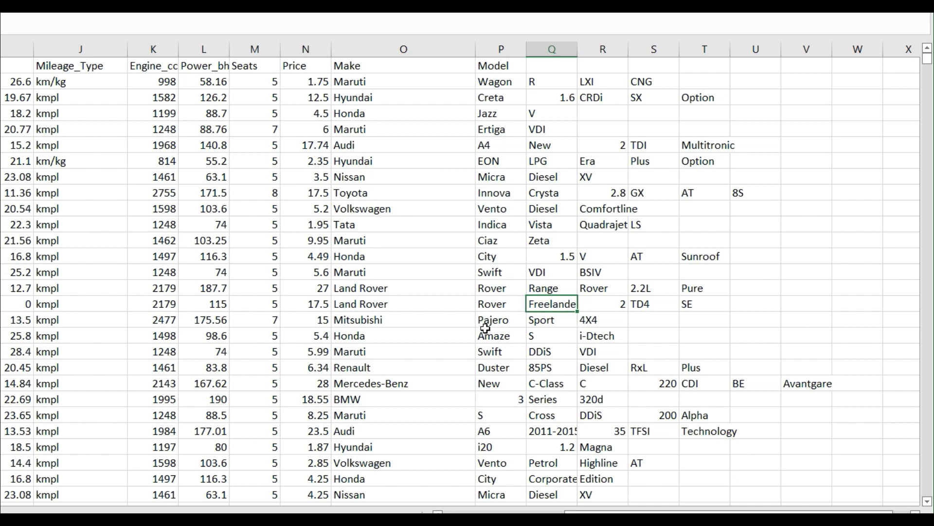
{"action": "left_click_drag", "start_coordinate": [488, 333], "coordinate": [552, 333]}
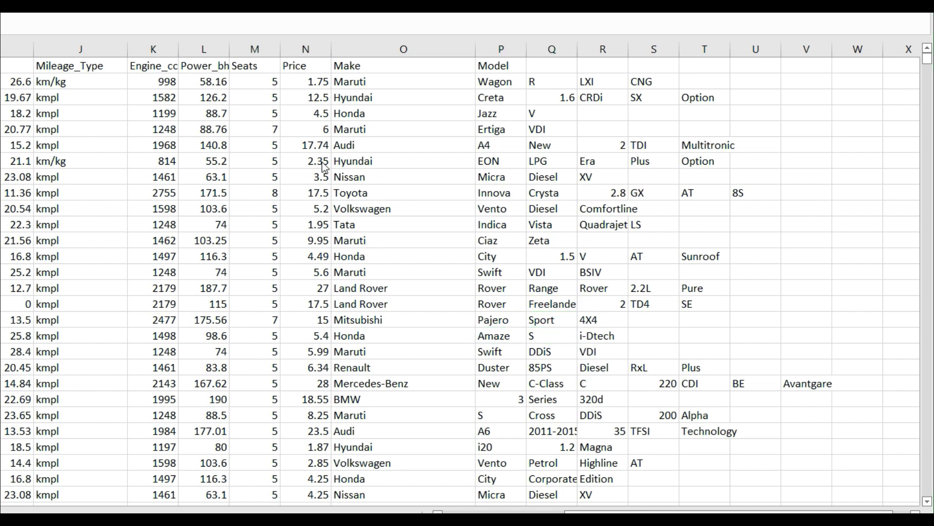
Review the model words in column P and the leftover name parts beside them in further rows of the sheet.
{"action": "left_click", "coordinate": [533, 201]}
{"action": "left_click", "coordinate": [508, 192]}
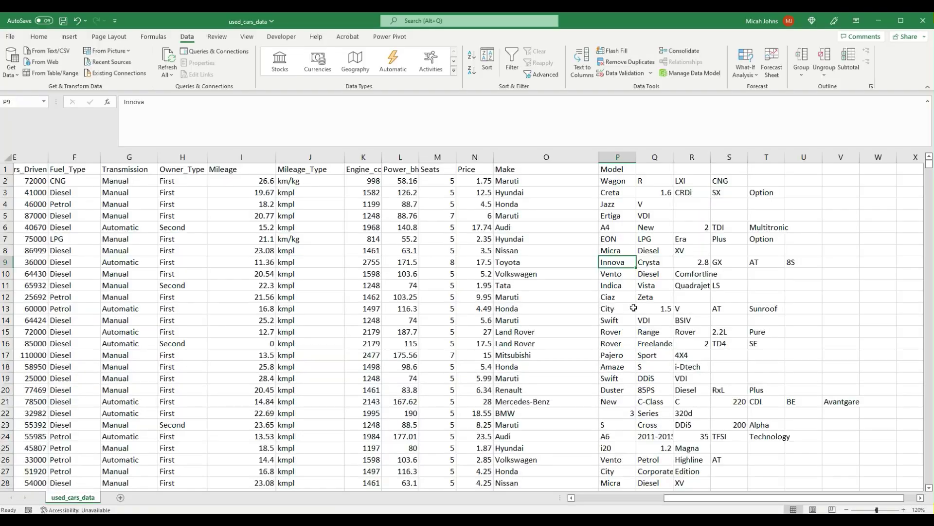
{"action": "scroll", "coordinate": [634, 307], "scroll_direction": "down", "scroll_amount": 2}
{"action": "scroll", "coordinate": [636, 363], "scroll_direction": "down", "scroll_amount": 3}
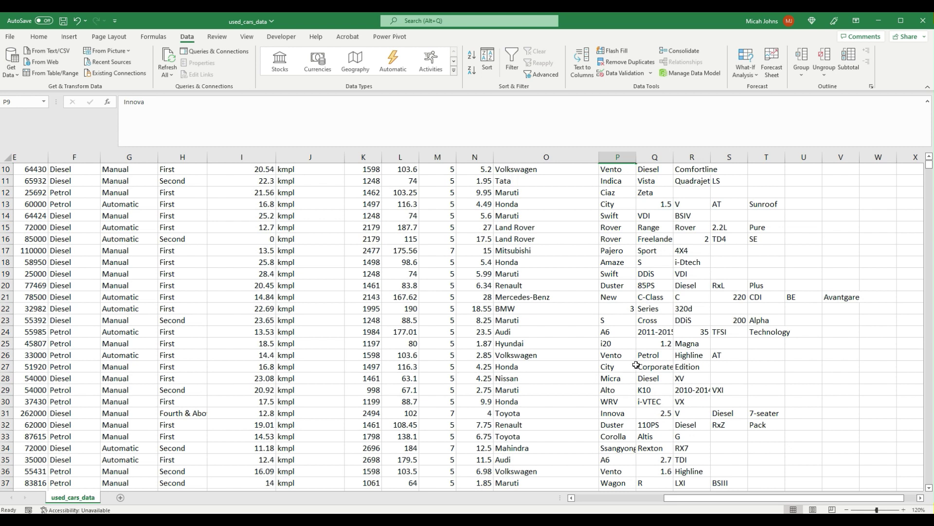
{"action": "scroll", "coordinate": [636, 364], "scroll_direction": "up", "scroll_amount": 2}
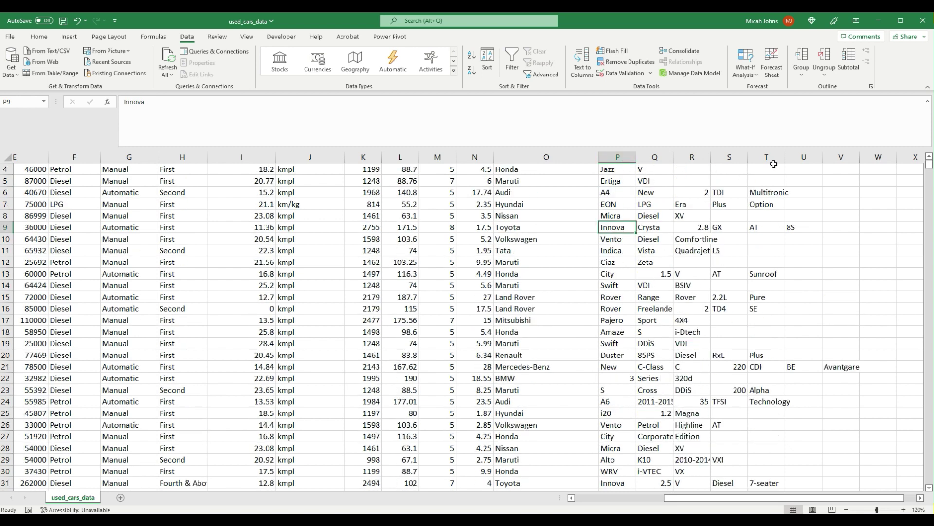
Examine how model words spread across columns P to T, including the Creta, BMW 3 Series and Range Rover rows.
{"action": "scroll", "coordinate": [688, 265], "scroll_direction": "up", "scroll_amount": 1}
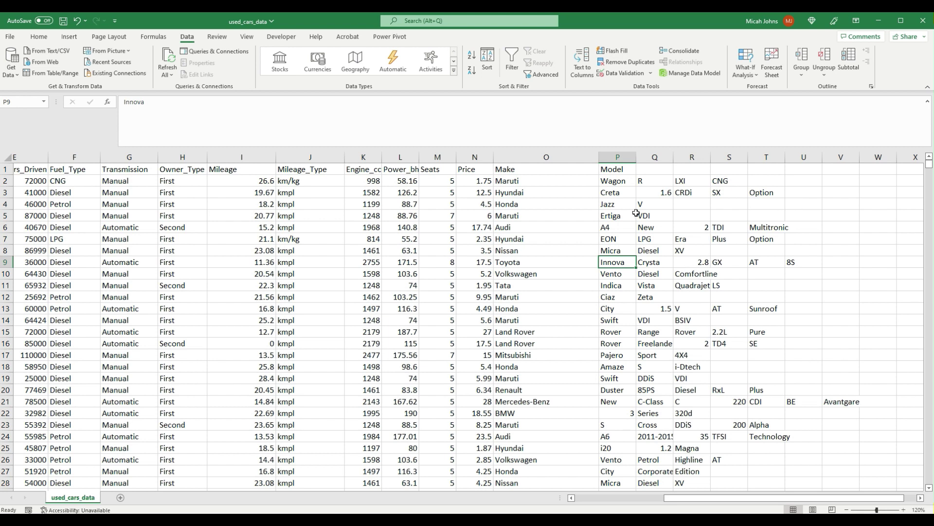
{"action": "mouse_move", "coordinate": [616, 193]}
{"action": "left_mouse_down"}
{"action": "mouse_move", "coordinate": [772, 190]}
{"action": "mouse_move", "coordinate": [620, 199]}
{"action": "left_mouse_up"}
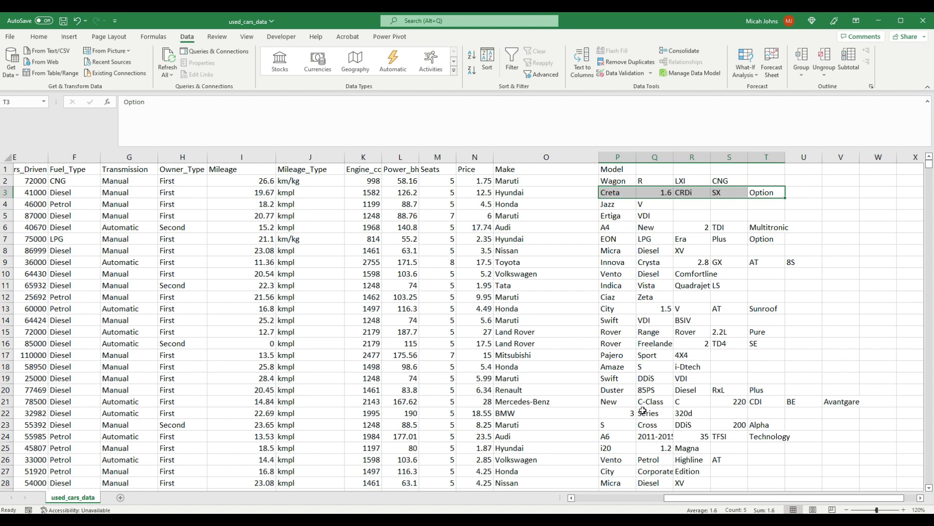
{"action": "mouse_move", "coordinate": [626, 413]}
{"action": "left_mouse_down"}
{"action": "mouse_move", "coordinate": [662, 413]}
{"action": "mouse_move", "coordinate": [631, 413]}
{"action": "left_mouse_up"}
{"action": "left_click_drag", "start_coordinate": [655, 334], "coordinate": [693, 334]}
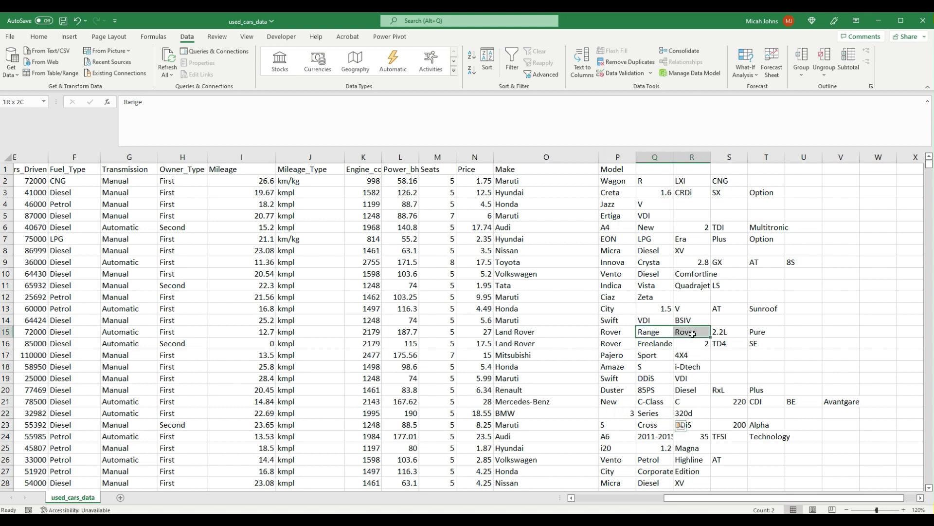
{"action": "scroll", "coordinate": [691, 345], "scroll_direction": "down", "scroll_amount": 3}
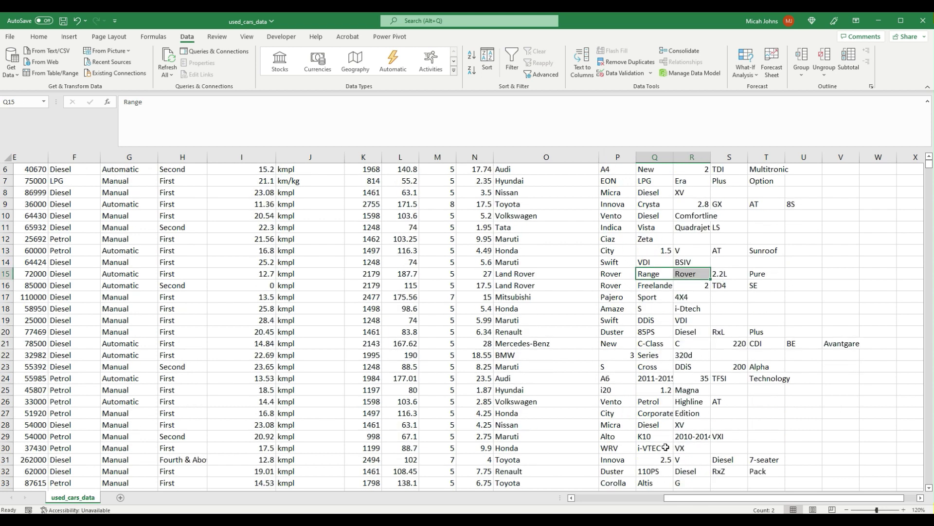
{"action": "scroll", "coordinate": [691, 442], "scroll_direction": "down", "scroll_amount": 2}
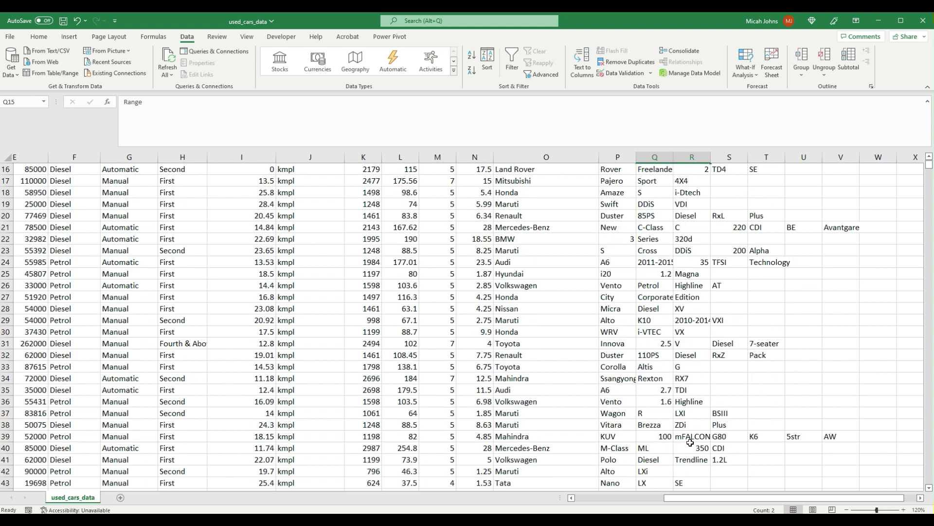
{"action": "scroll", "coordinate": [691, 443], "scroll_direction": "up", "scroll_amount": 5}
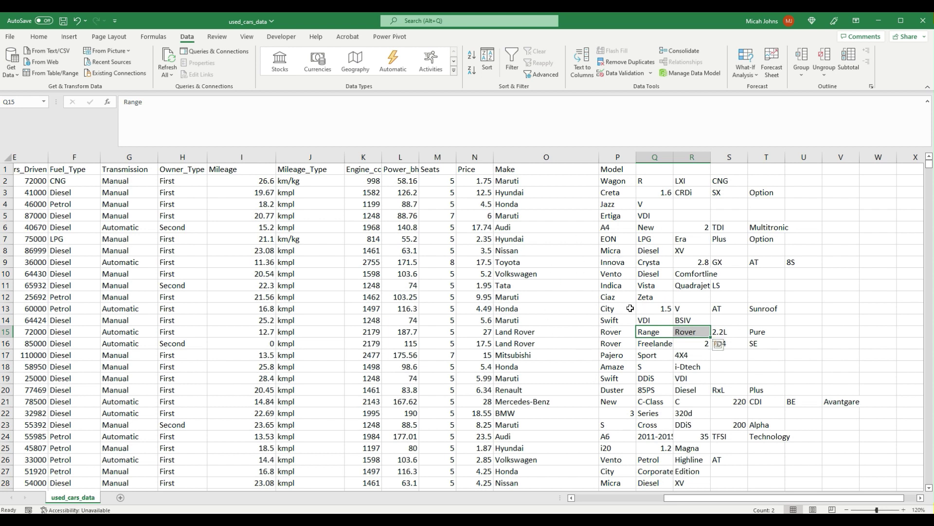
{"action": "left_click", "coordinate": [729, 332]}
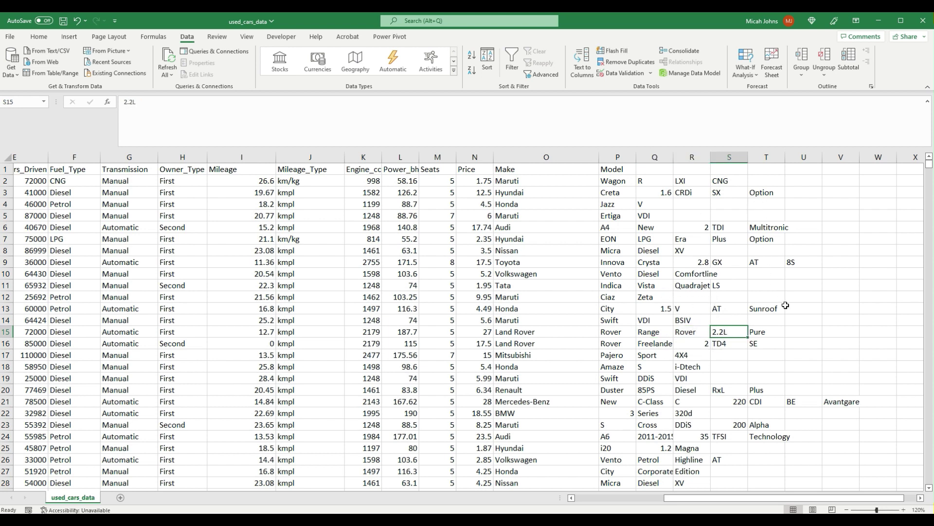
{"action": "left_click", "coordinate": [771, 307]}
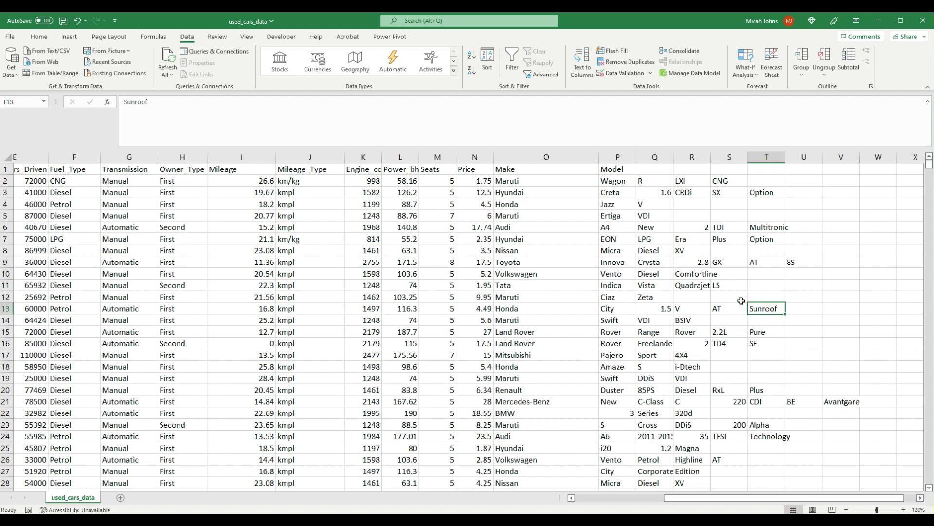
Insert a Model column at P and enter a CONCATENATE formula in P2 joining Q2 through Y2 with spaces between them.
{"action": "left_click", "coordinate": [884, 182]}
{"action": "left_click_drag", "start_coordinate": [929, 166], "coordinate": [924, 225]}
{"action": "left_click_drag", "start_coordinate": [849, 497], "coordinate": [889, 499]}
{"action": "left_click_drag", "start_coordinate": [930, 228], "coordinate": [929, 165]}
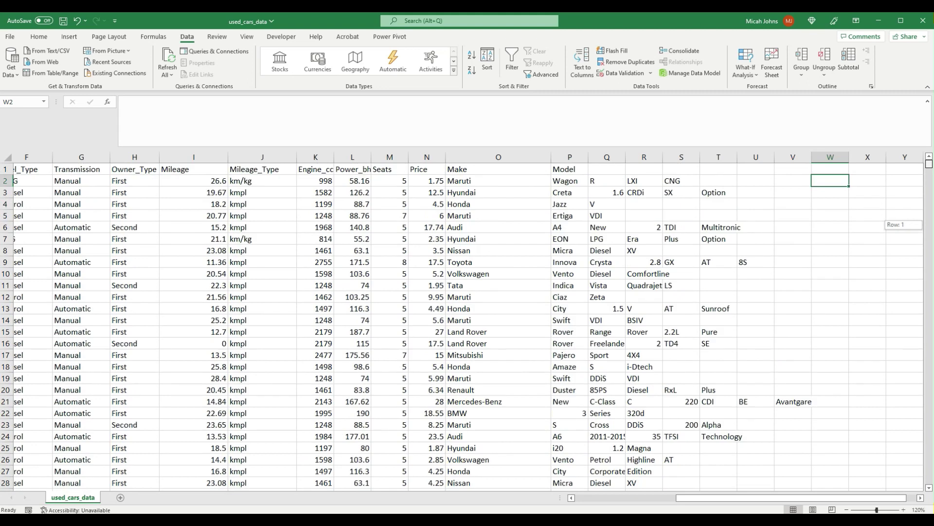
{"action": "left_click", "coordinate": [868, 156]}
{"action": "left_click", "coordinate": [898, 156]}
{"action": "left_click", "coordinate": [901, 182]}
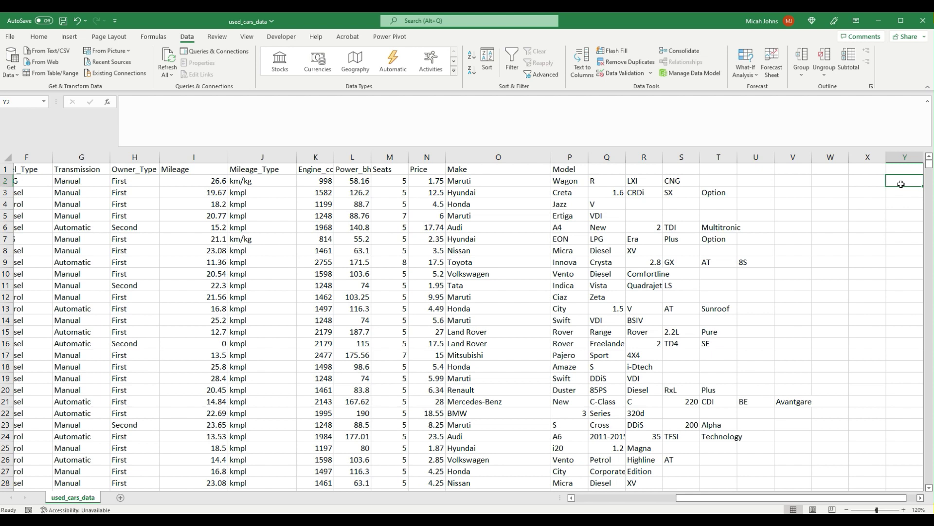
{"action": "type", "text": "=CONCATENATE(Q2,\" \",R2,\" \",S2,\" \",T2,\" \",U2,\" \",V2,\" \",W2,\" \",X2, \" \",Y2"}
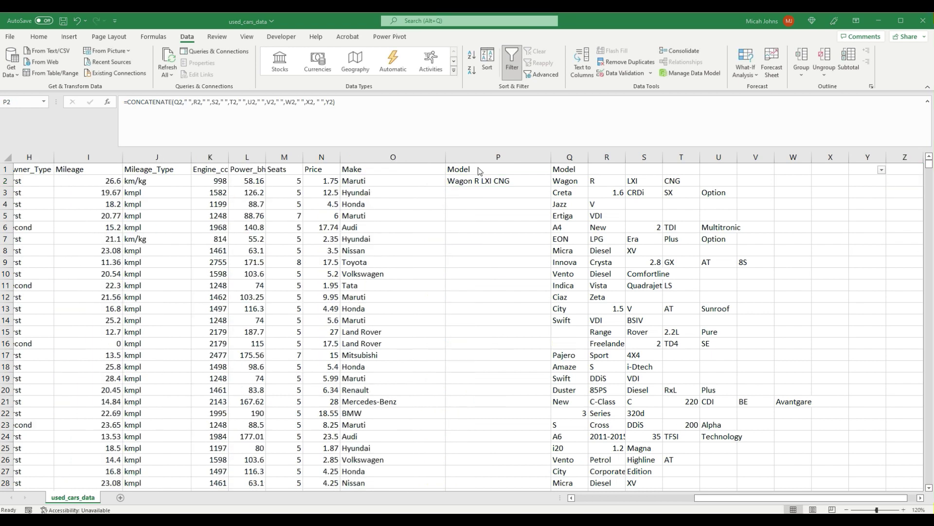
{"action": "left_click", "coordinate": [483, 181]}
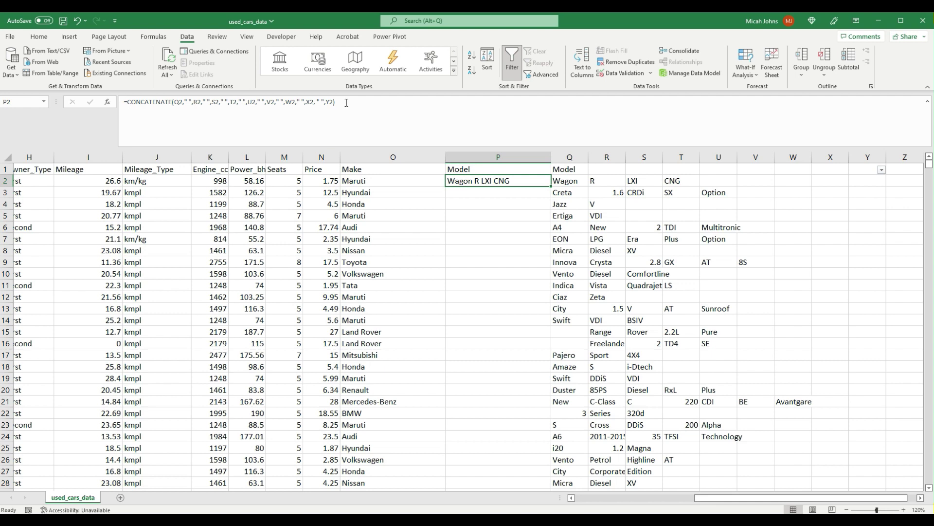
Reapply the filter on column Y and inspect its list of distinct values without filtering anything.
{"action": "left_click", "coordinate": [868, 157]}
{"action": "left_click", "coordinate": [506, 69]}
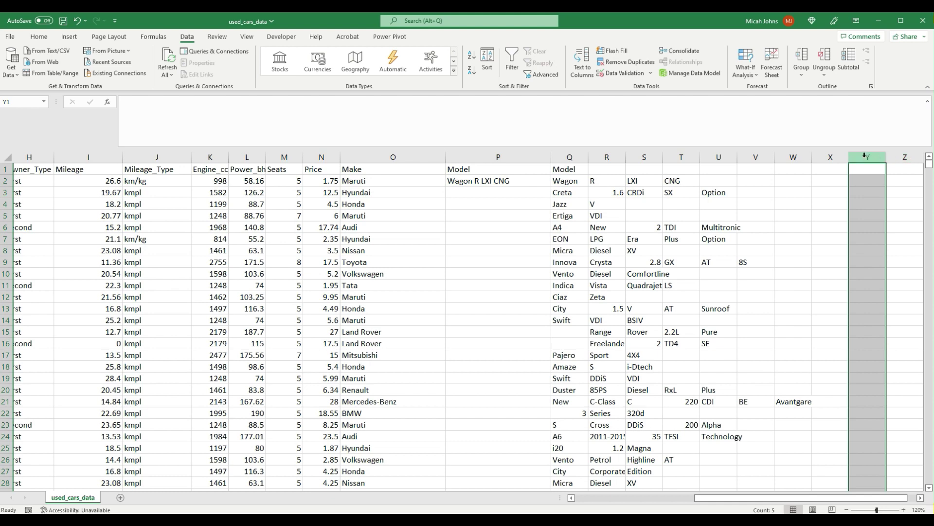
{"action": "mouse_move", "coordinate": [929, 165]}
{"action": "left_mouse_down"}
{"action": "mouse_move", "coordinate": [928, 298]}
{"action": "mouse_move", "coordinate": [927, 160]}
{"action": "left_mouse_up"}
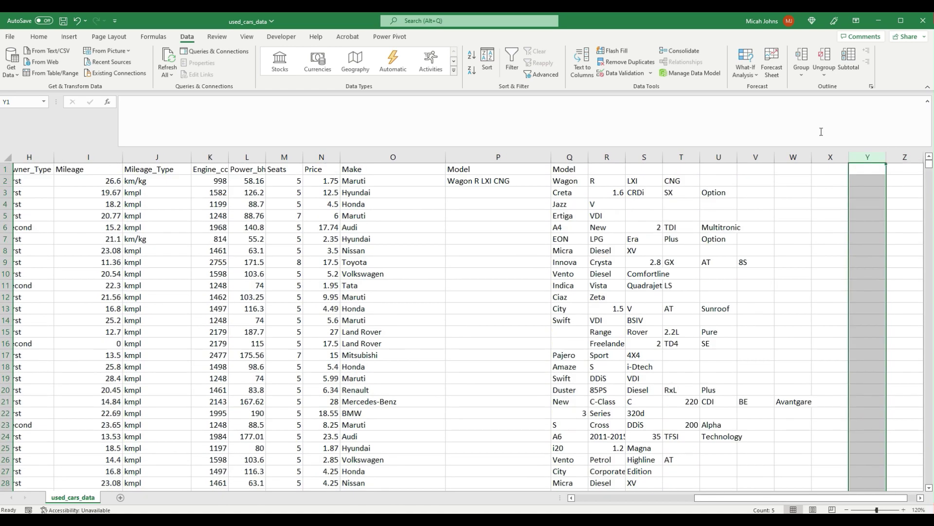
{"action": "left_click", "coordinate": [506, 66]}
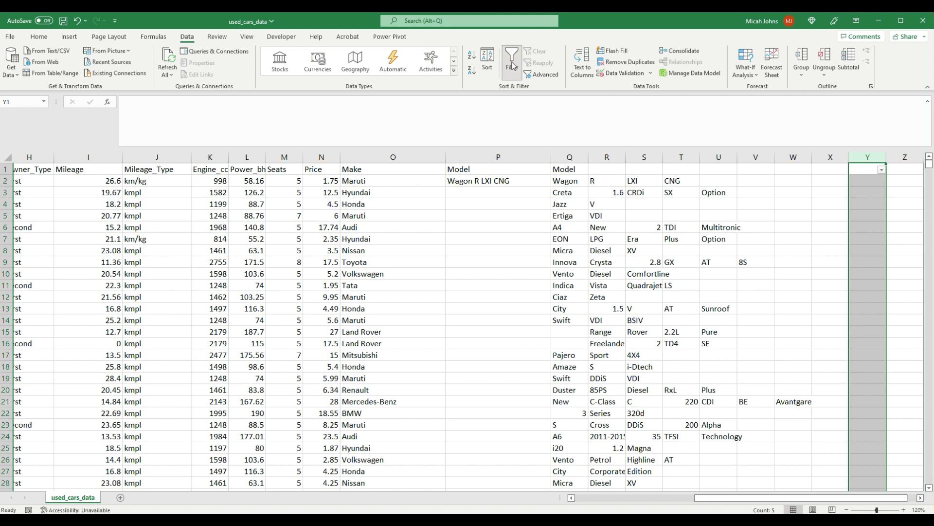
{"action": "left_click", "coordinate": [881, 170]}
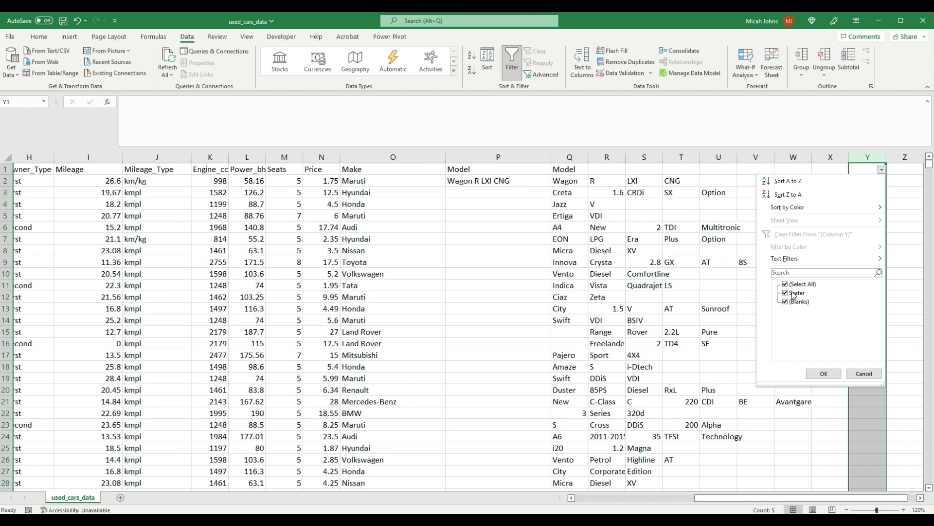
{"action": "left_click", "coordinate": [864, 374]}
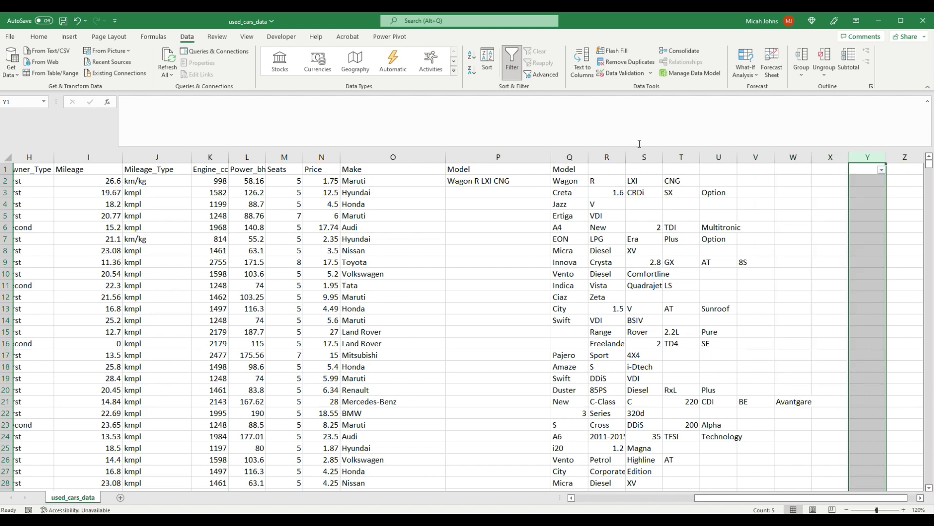
Check the distinct values in column Z through a filter, then remove the filter.
{"action": "left_click", "coordinate": [905, 156]}
{"action": "left_click", "coordinate": [514, 62]}
{"action": "left_click", "coordinate": [514, 62]}
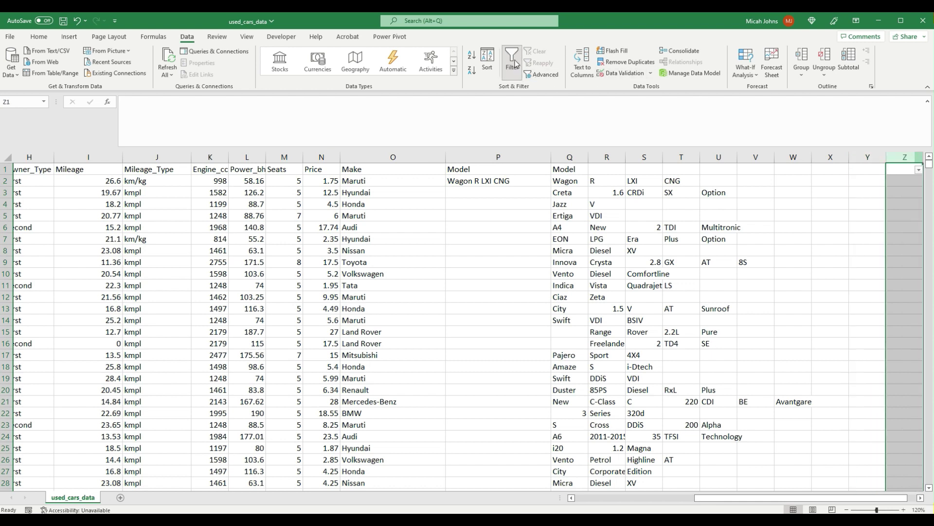
{"action": "left_click", "coordinate": [917, 170]}
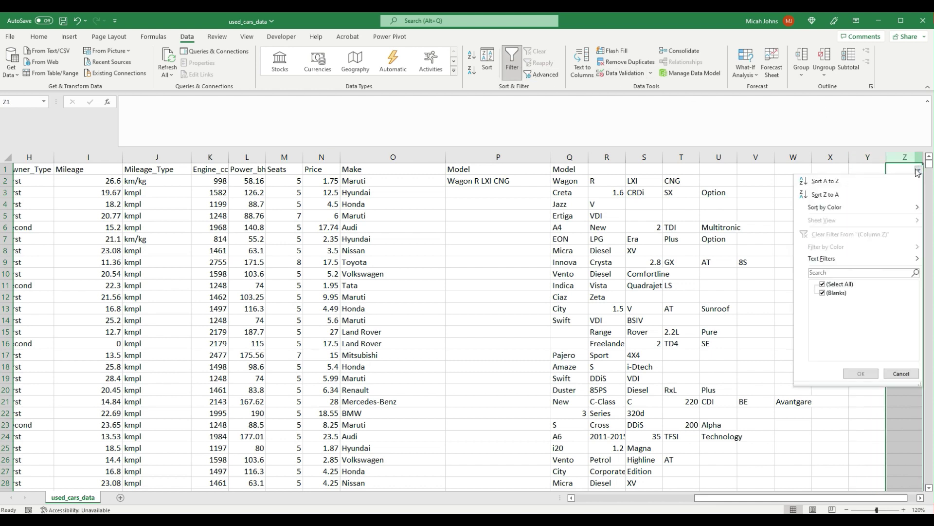
{"action": "left_click", "coordinate": [902, 132]}
{"action": "left_click", "coordinate": [514, 65]}
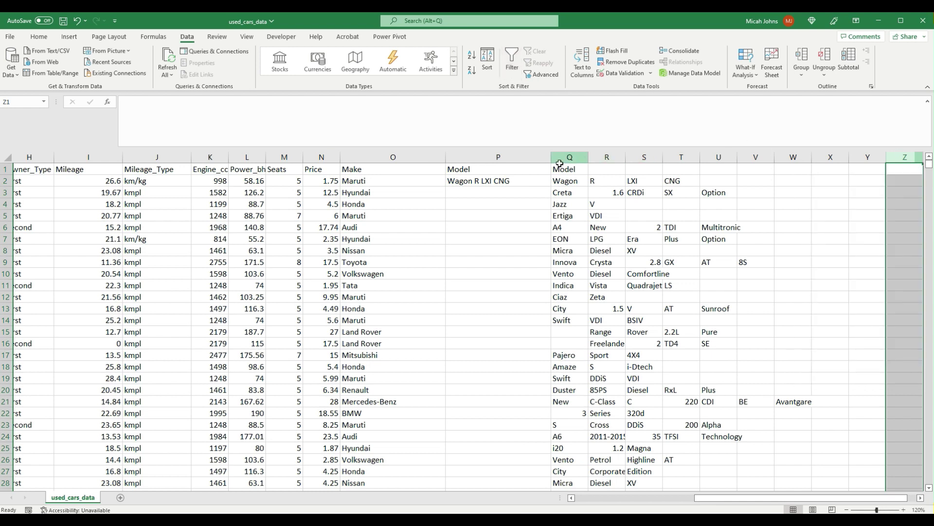
Check the CONCATENATE formula in P2 and fill it down the whole Model column.
{"action": "left_click", "coordinate": [482, 181]}
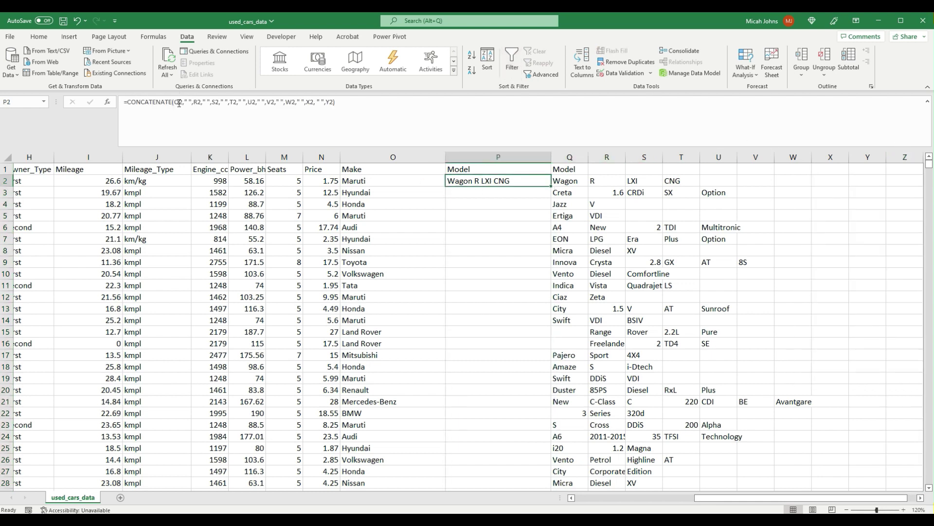
{"action": "double_click", "coordinate": [453, 177]}
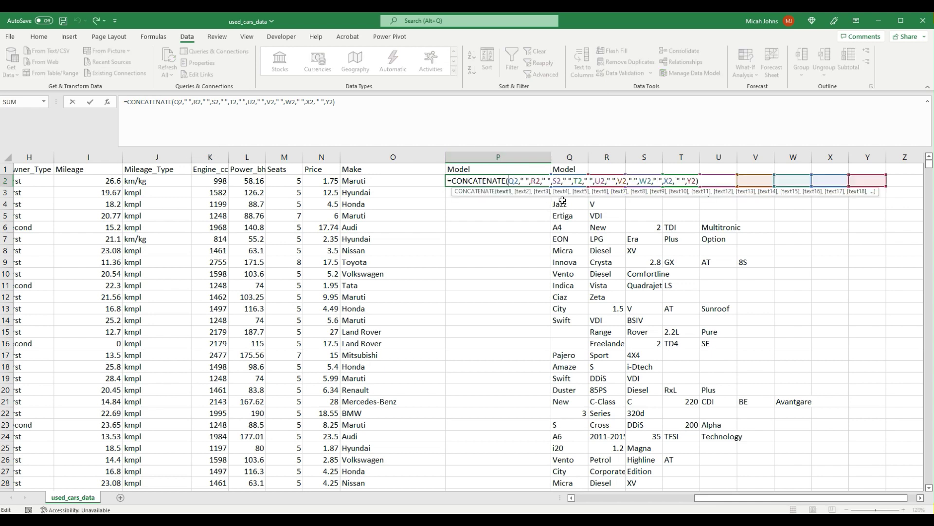
{"action": "key", "text": "ctrl+Return"}
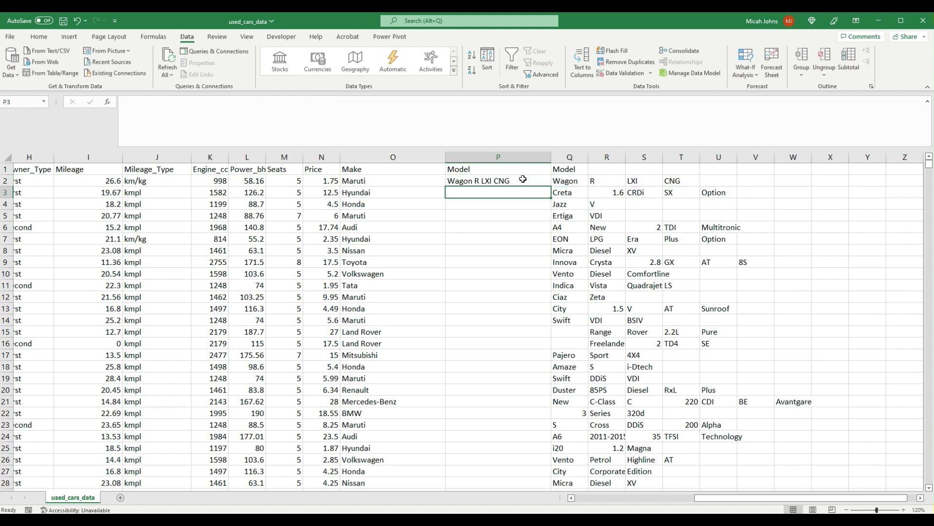
{"action": "double_click", "coordinate": [552, 186]}
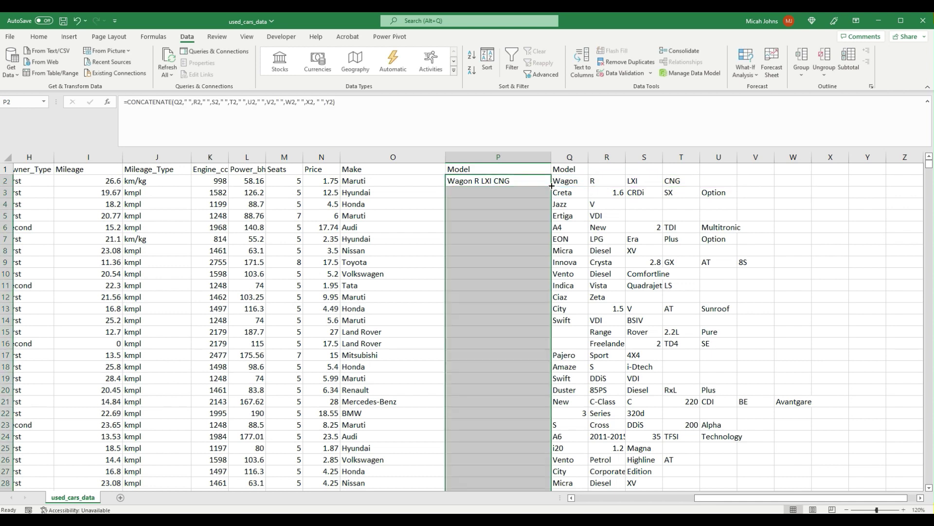
{"action": "scroll", "coordinate": [520, 357], "scroll_direction": "down", "scroll_amount": 2}
{"action": "scroll", "coordinate": [521, 341], "scroll_direction": "up", "scroll_amount": 2}
Review the find-and-replace setup that replaces "Rover" with nothing in column Q, then close it.
{"action": "left_click", "coordinate": [568, 157]}
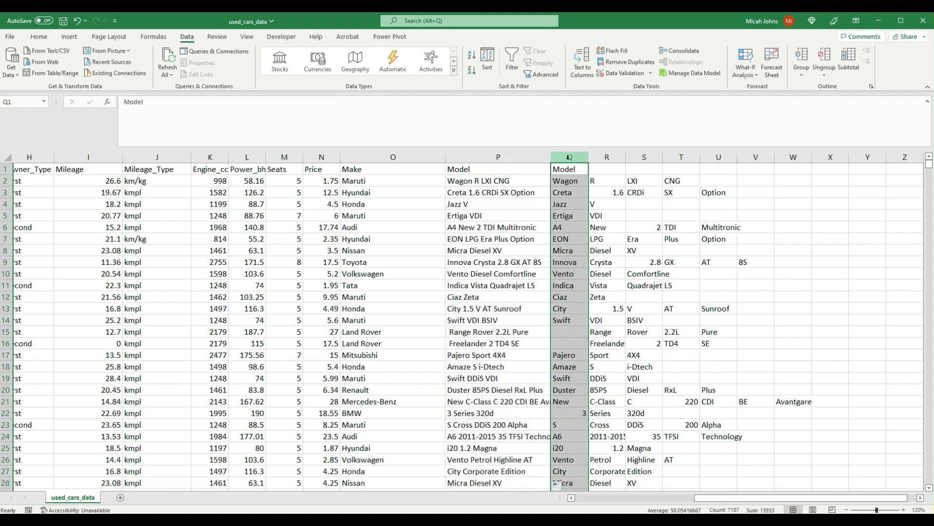
{"action": "key", "text": "ctrl+h"}
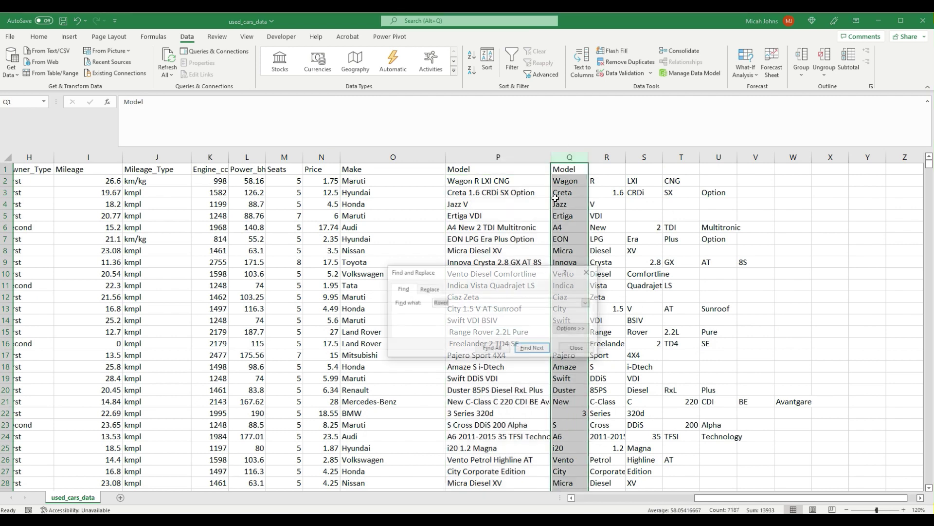
{"action": "key", "text": "Tab"}
{"action": "left_click", "coordinate": [406, 349]}
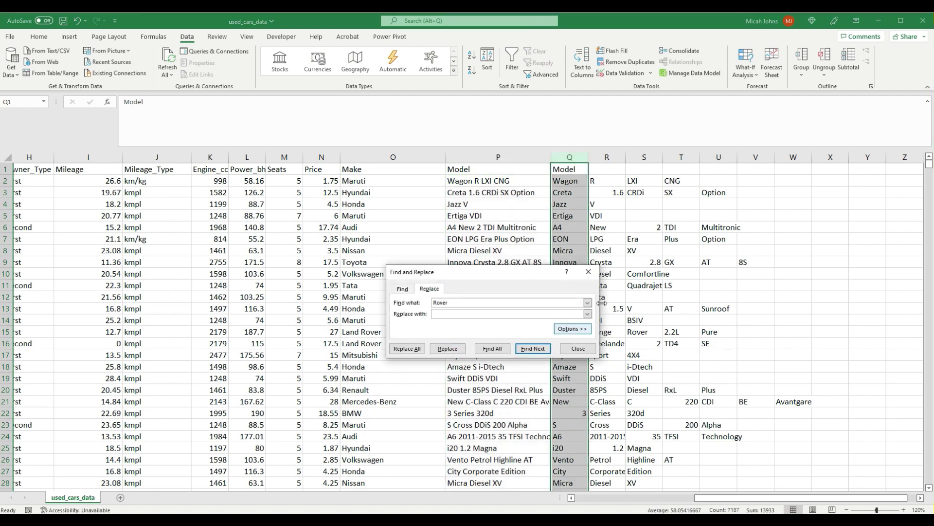
{"action": "left_click", "coordinate": [589, 272]}
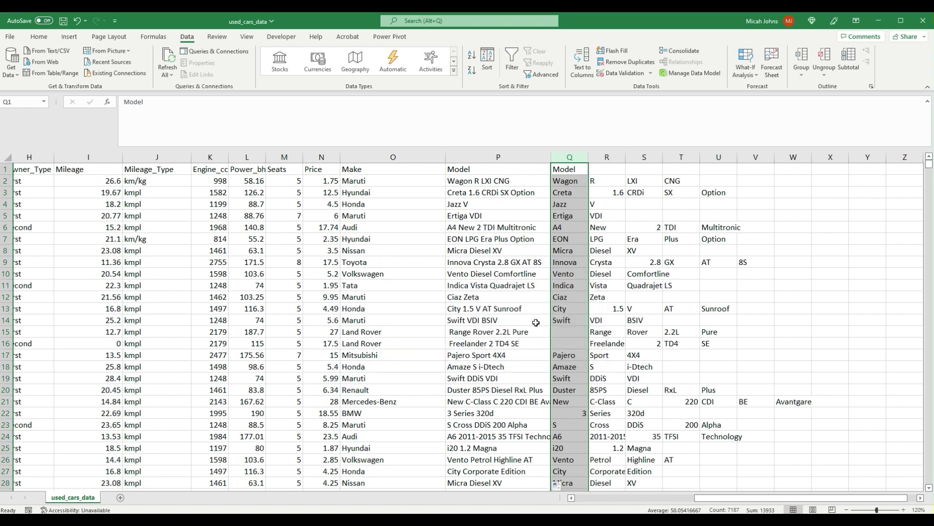
Inspect the leading space and the formulas in the Land Rover cells P15 and P16, undoing any stray reference.
{"action": "left_click", "coordinate": [571, 336]}
{"action": "left_click", "coordinate": [458, 332]}
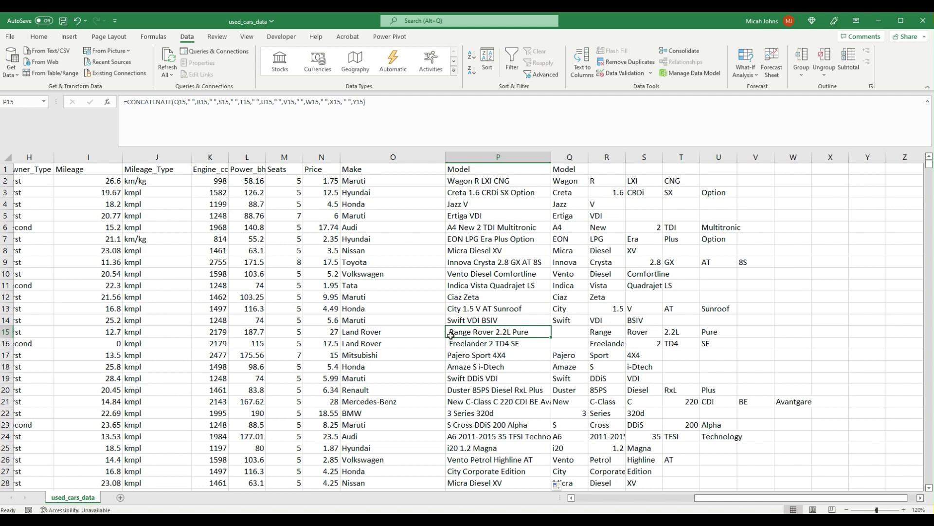
{"action": "double_click", "coordinate": [452, 332]}
{"action": "left_click", "coordinate": [462, 344]}
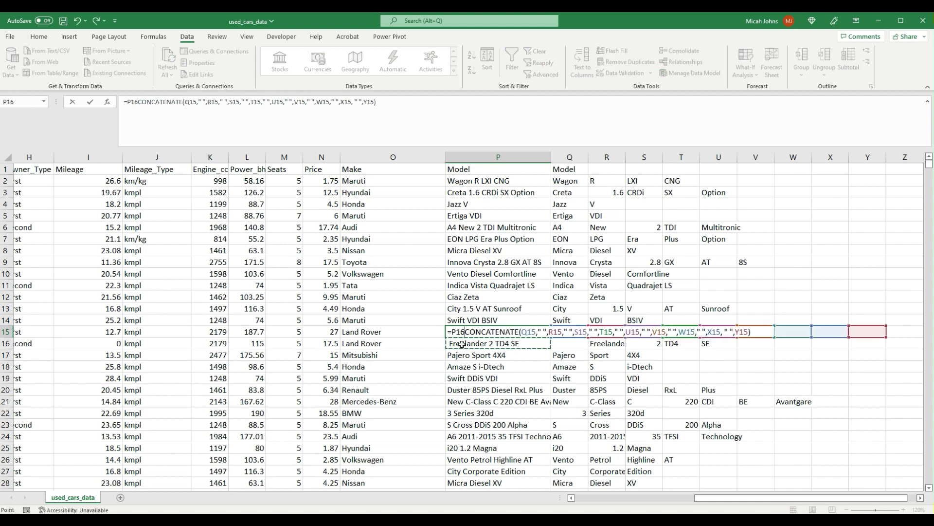
{"action": "key", "text": "ctrl+z"}
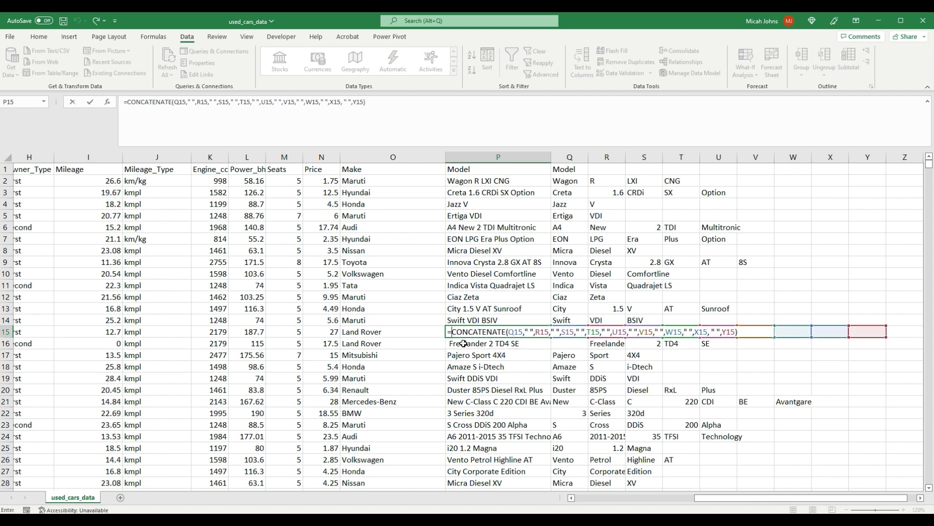
{"action": "key", "text": "Return"}
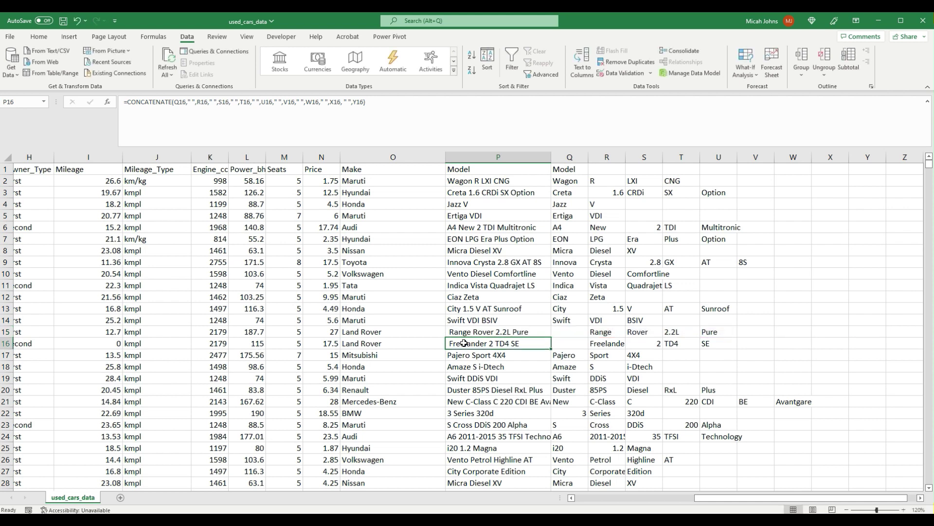
{"action": "left_click", "coordinate": [475, 332]}
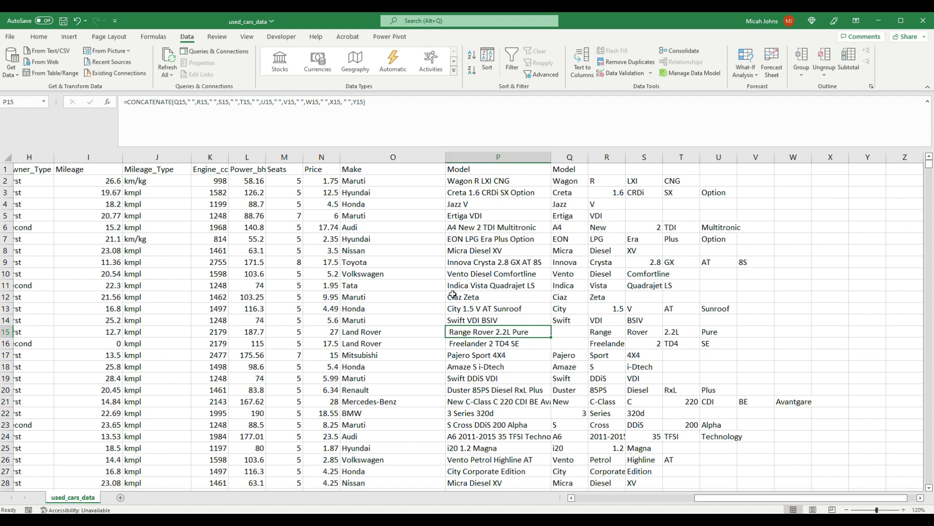
Replace the Model formulas in column P with their values and remove the split helper columns from column Q onward.
{"action": "left_click", "coordinate": [475, 157]}
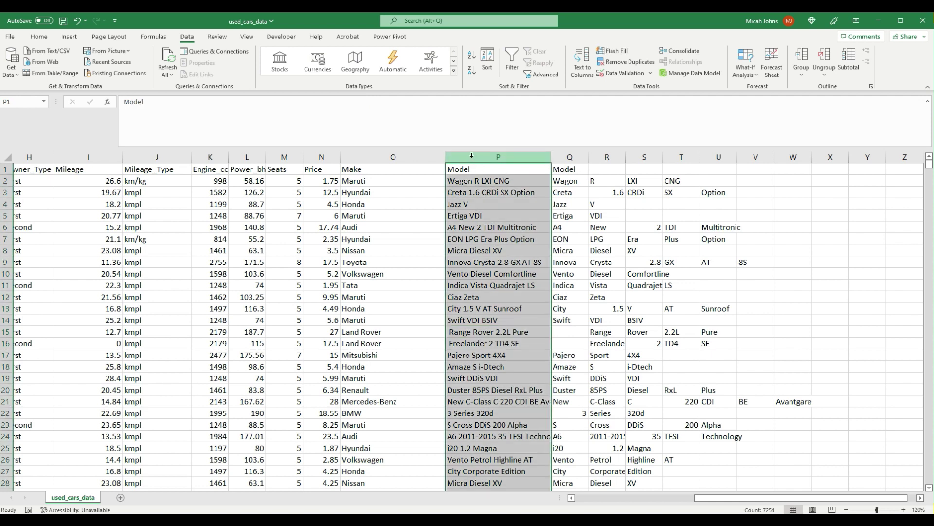
{"action": "key", "text": "ctrl+c"}
{"action": "right_click", "coordinate": [480, 157]}
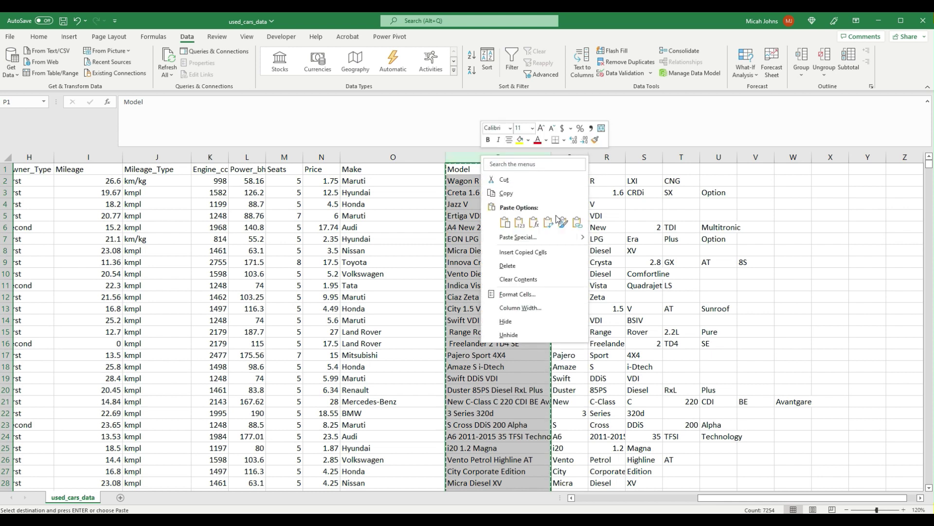
{"action": "mouse_move", "coordinate": [584, 242]}
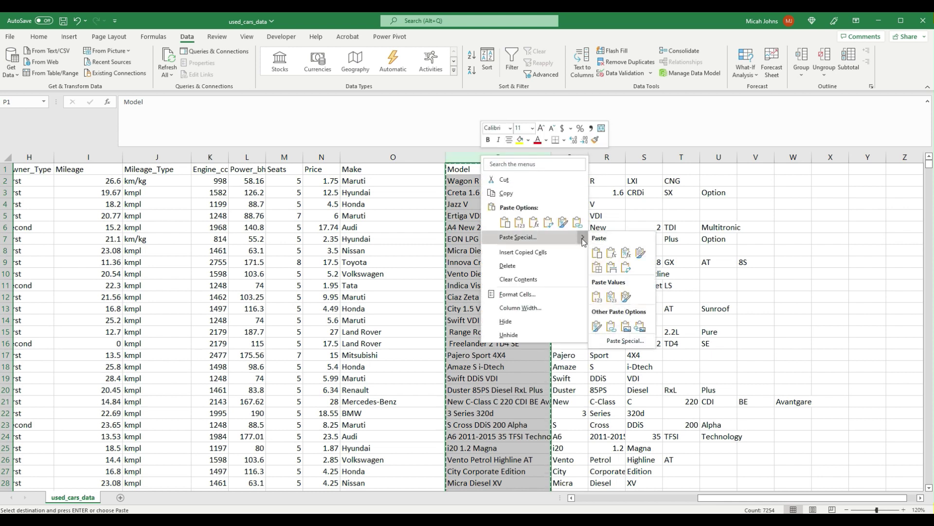
{"action": "left_click", "coordinate": [597, 296]}
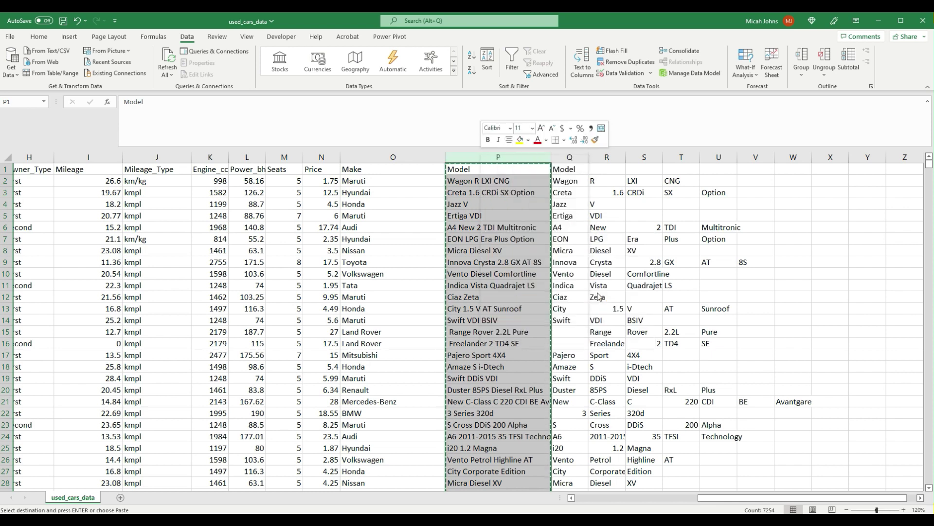
{"action": "left_click", "coordinate": [490, 320]}
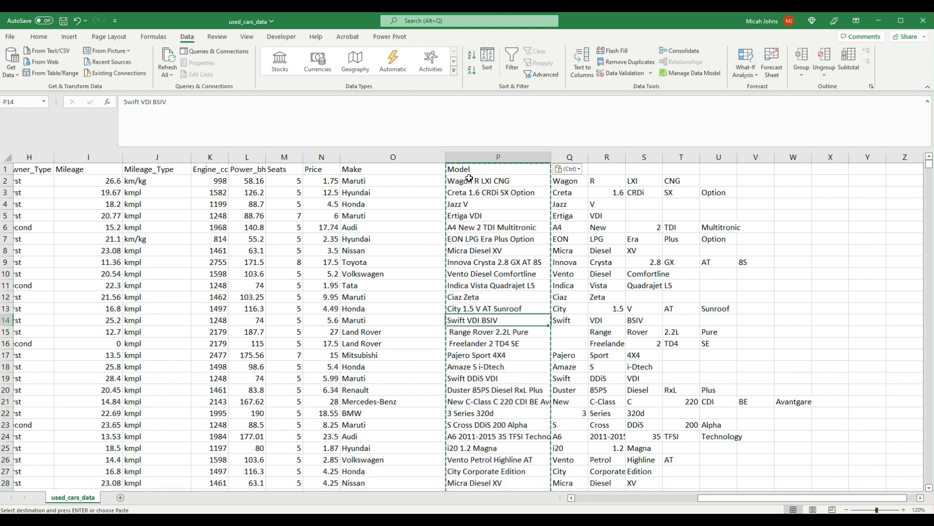
{"action": "left_click", "coordinate": [568, 157]}
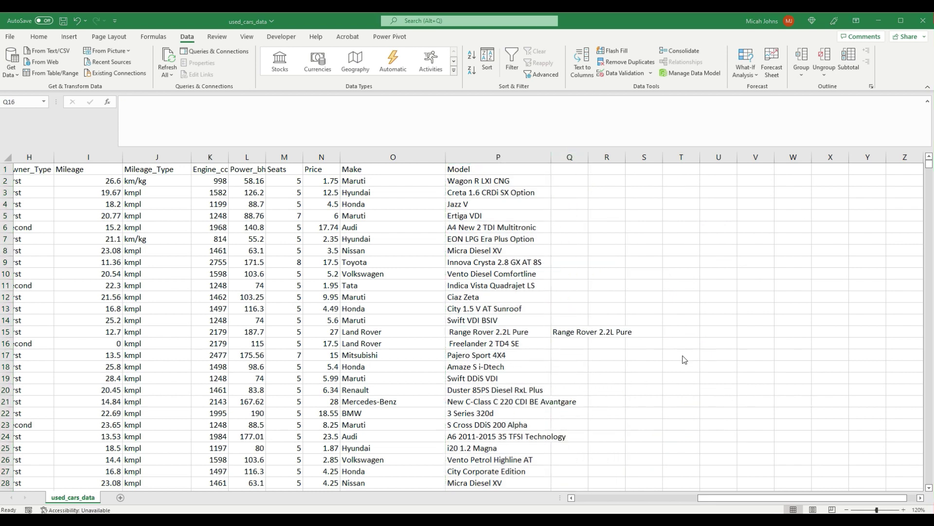
Check the TRIM formula in Q15 against the Land Rover model texts with leading spaces in P15 and P16.
{"action": "left_click", "coordinate": [565, 334]}
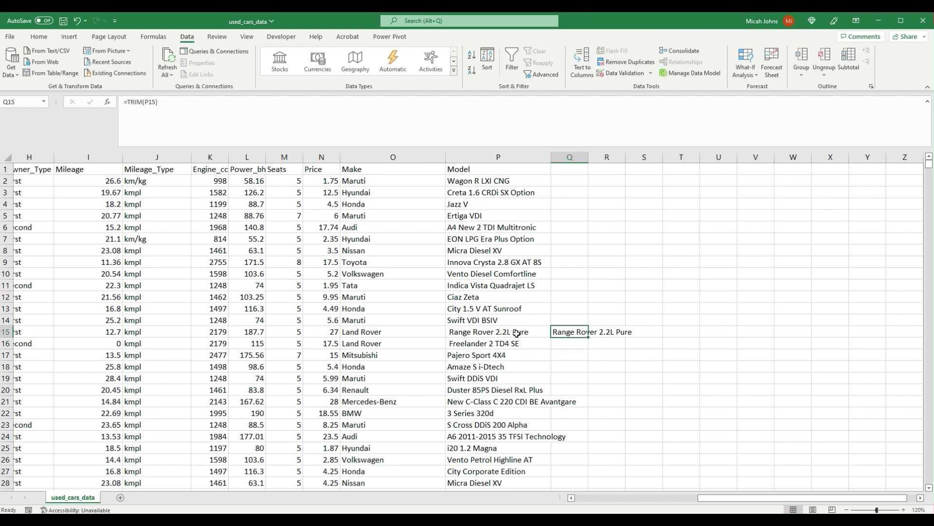
{"action": "double_click", "coordinate": [572, 333]}
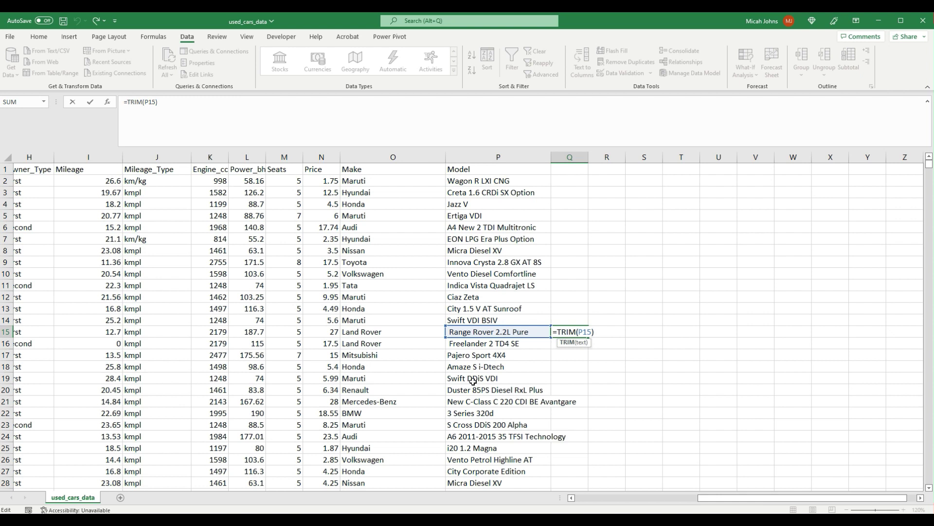
{"action": "left_click", "coordinate": [451, 345]}
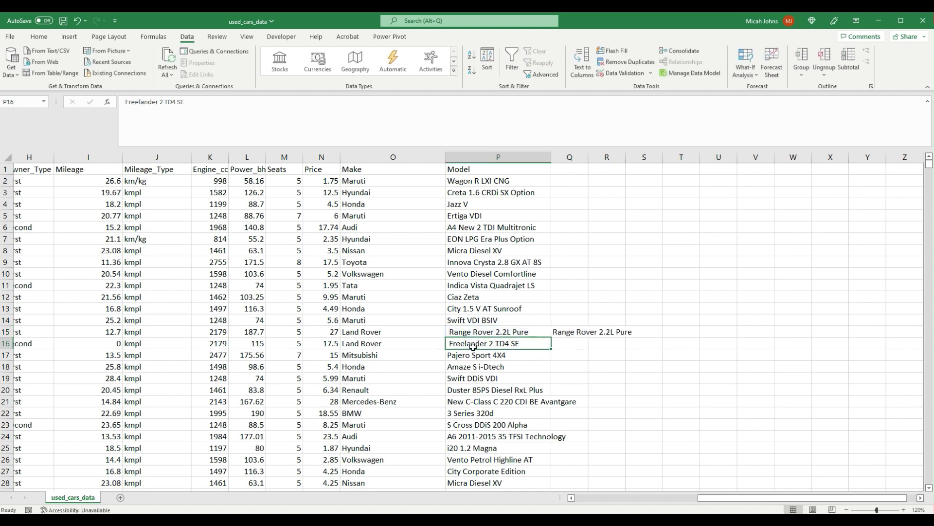
{"action": "key", "text": "Up"}
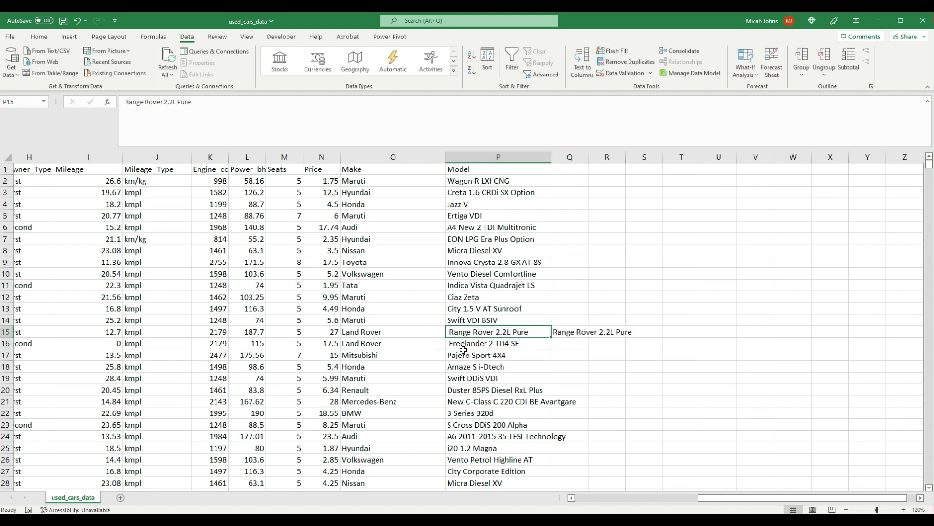
Fill the TRIM formula from Q15 down to the last data row and up to Q2.
{"action": "left_click", "coordinate": [555, 332]}
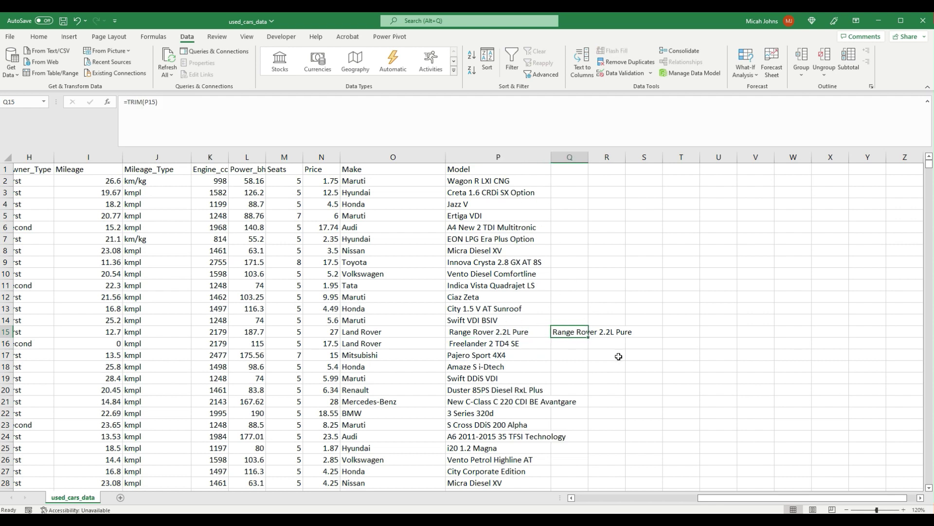
{"action": "double_click", "coordinate": [588, 337]}
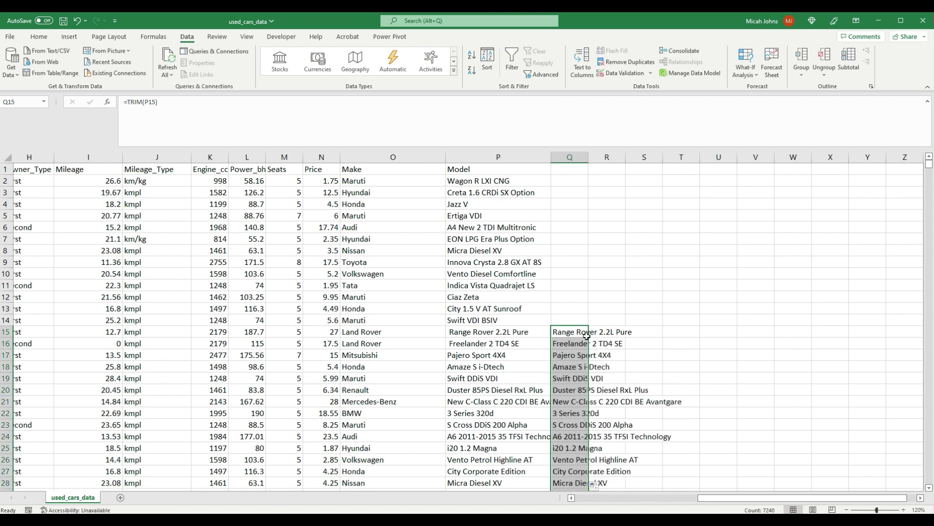
{"action": "left_click", "coordinate": [585, 331]}
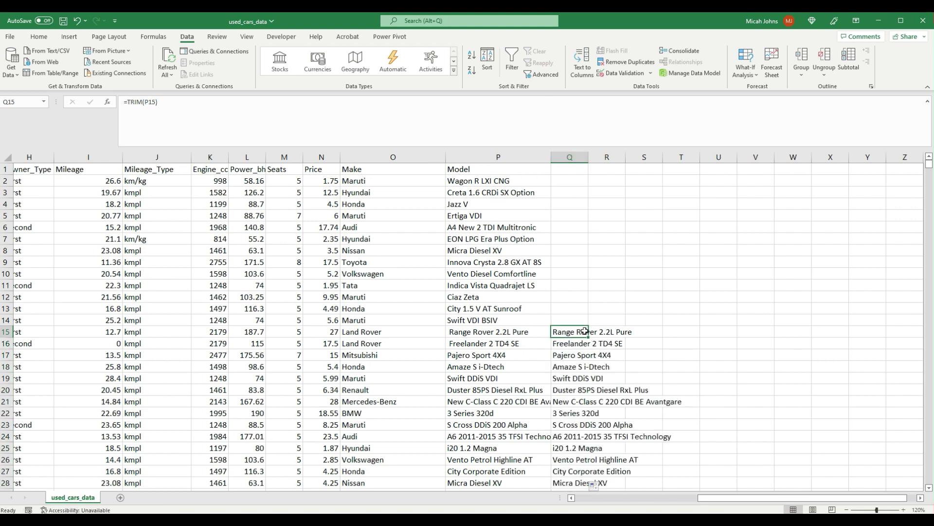
{"action": "left_click_drag", "start_coordinate": [588, 337], "coordinate": [578, 178]}
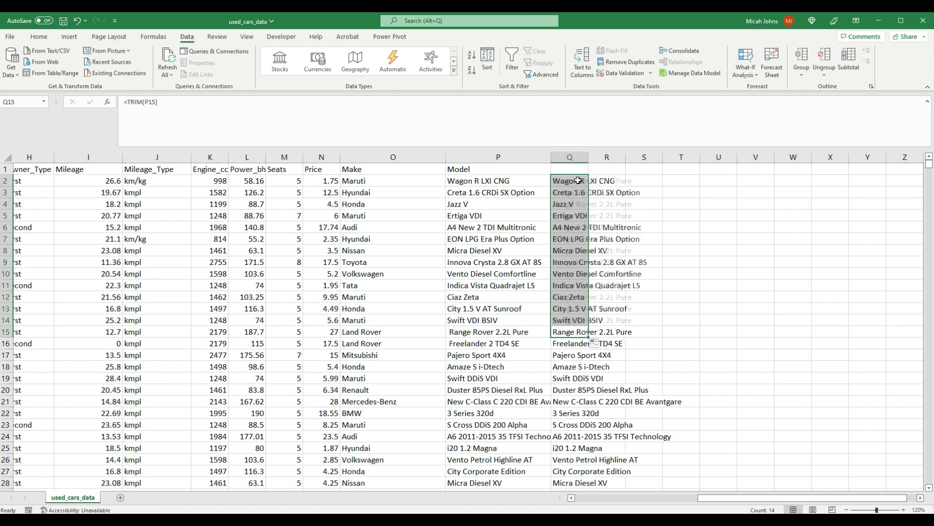
Copy the trimmed models in column Q and paste them as values over column P.
{"action": "left_click", "coordinate": [577, 156]}
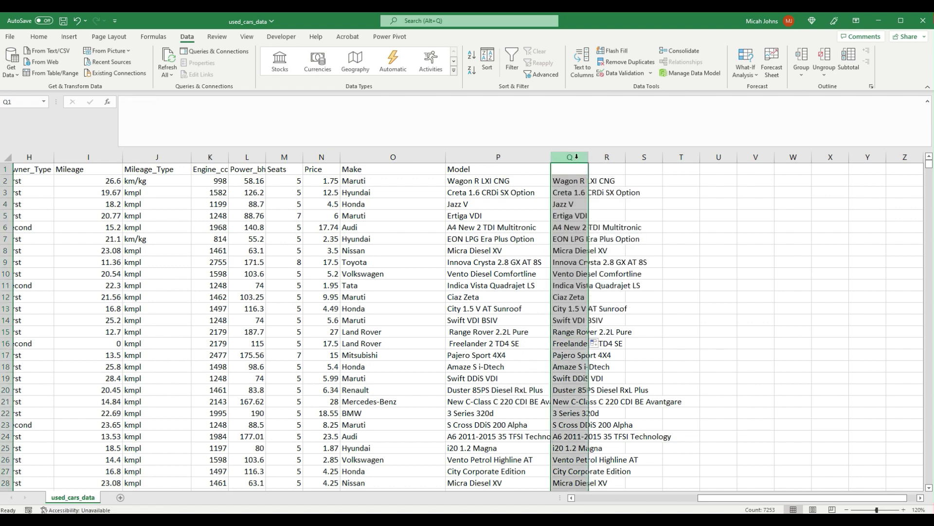
{"action": "key", "text": "ctrl+c"}
{"action": "left_click", "coordinate": [518, 157]}
{"action": "right_click", "coordinate": [518, 158]}
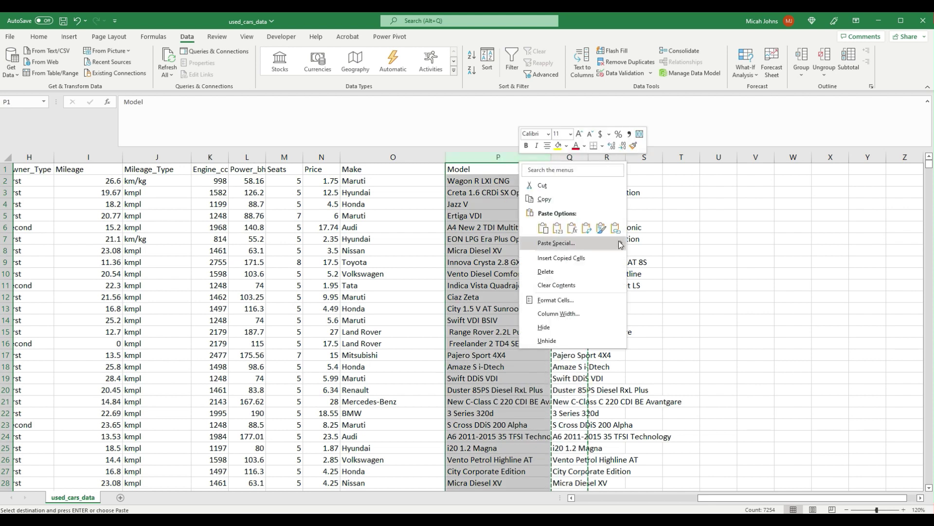
{"action": "mouse_move", "coordinate": [621, 243]}
{"action": "left_click", "coordinate": [649, 302]}
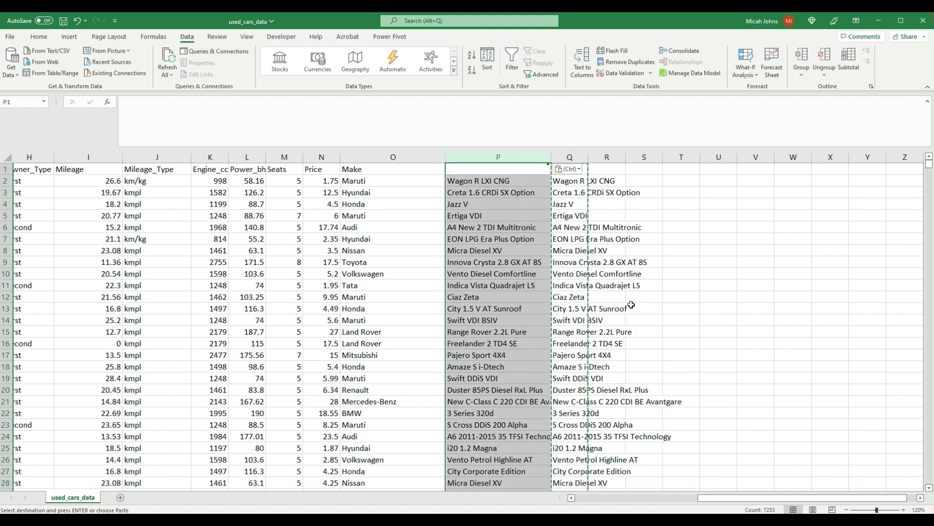
Enter the header "Model" in P1 and delete the helper column Q.
{"action": "left_click", "coordinate": [466, 169]}
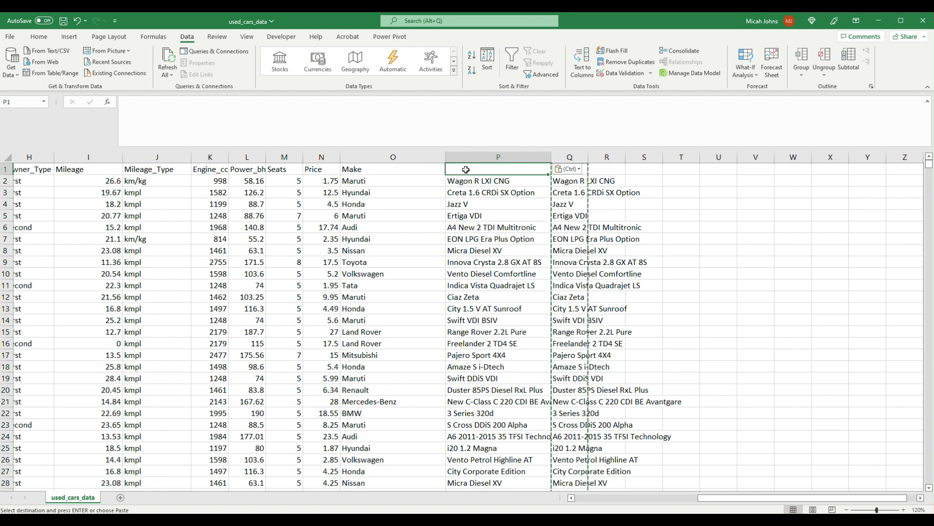
{"action": "type", "text": "Model"}
{"action": "key", "text": "Return"}
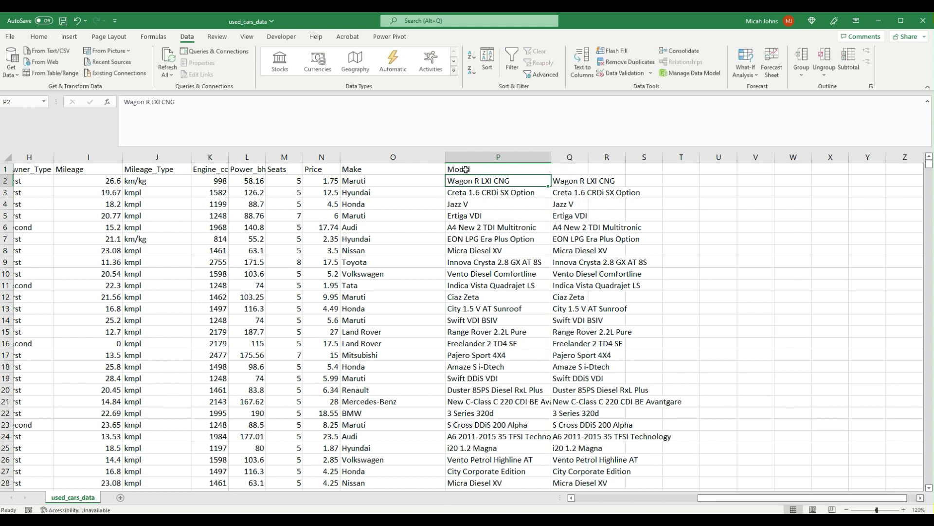
{"action": "left_click", "coordinate": [583, 158]}
{"action": "right_click", "coordinate": [583, 160]}
{"action": "left_click", "coordinate": [607, 270]}
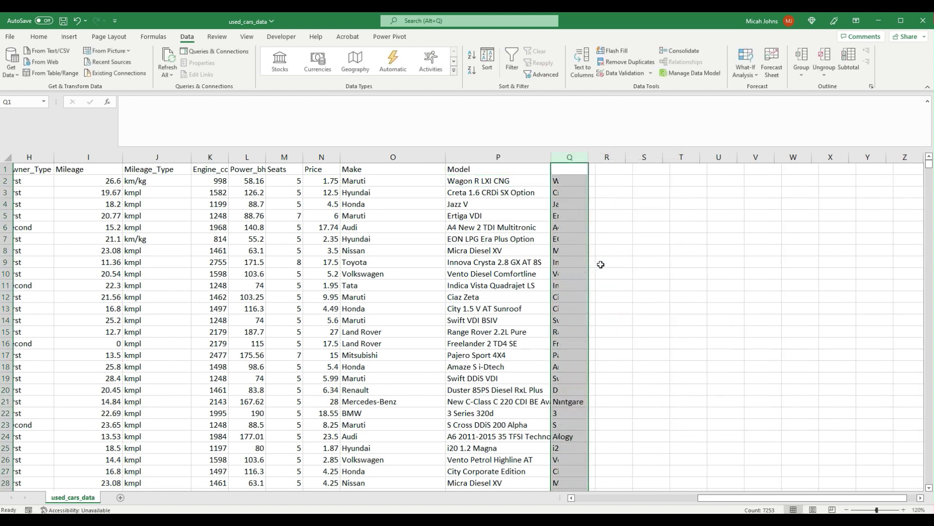
Rename the Price header in N1 as Price_Lakh.
{"action": "left_click_drag", "start_coordinate": [757, 499], "coordinate": [690, 502]}
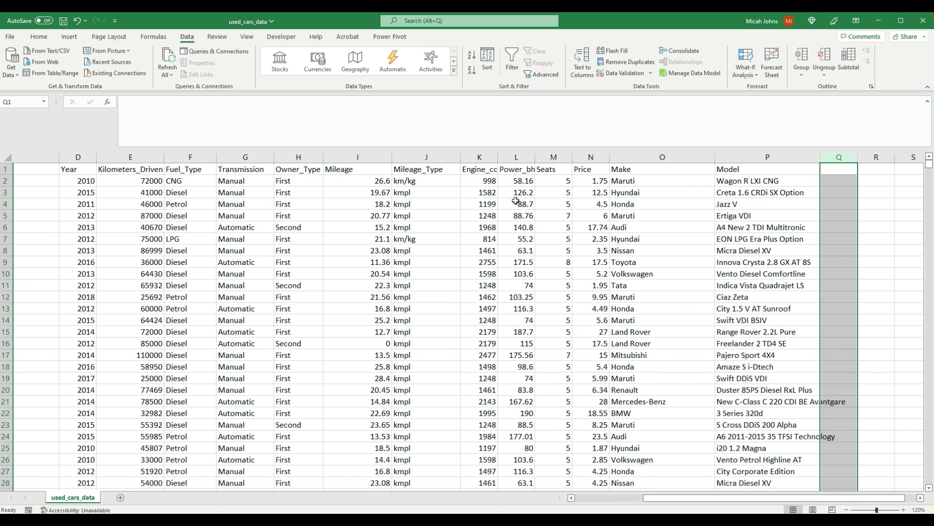
{"action": "double_click", "coordinate": [599, 171]}
{"action": "type", "text": "_Lakh"}
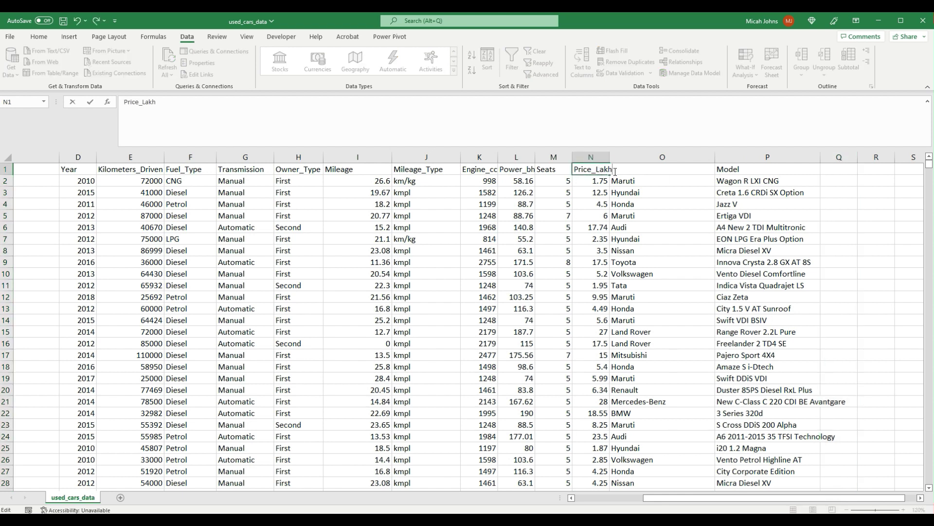
{"action": "left_click", "coordinate": [596, 180]}
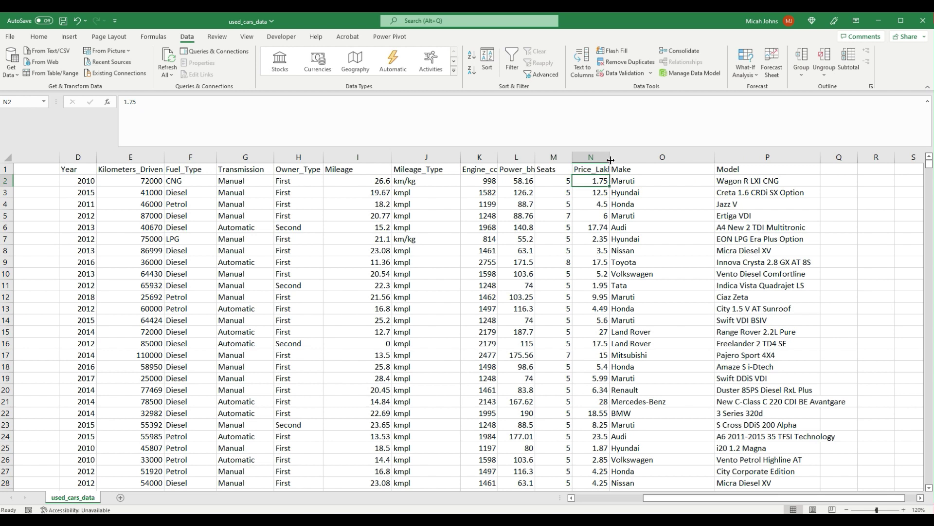
Widen the Price_Lakh, Engine_cc and Power_bhp columns so their headers fit.
{"action": "left_click_drag", "start_coordinate": [610, 158], "coordinate": [620, 161]}
{"action": "mouse_move", "coordinate": [534, 152]}
{"action": "left_mouse_down"}
{"action": "mouse_move", "coordinate": [549, 155]}
{"action": "mouse_move", "coordinate": [517, 156]}
{"action": "left_mouse_up"}
{"action": "left_click", "coordinate": [386, 193]}
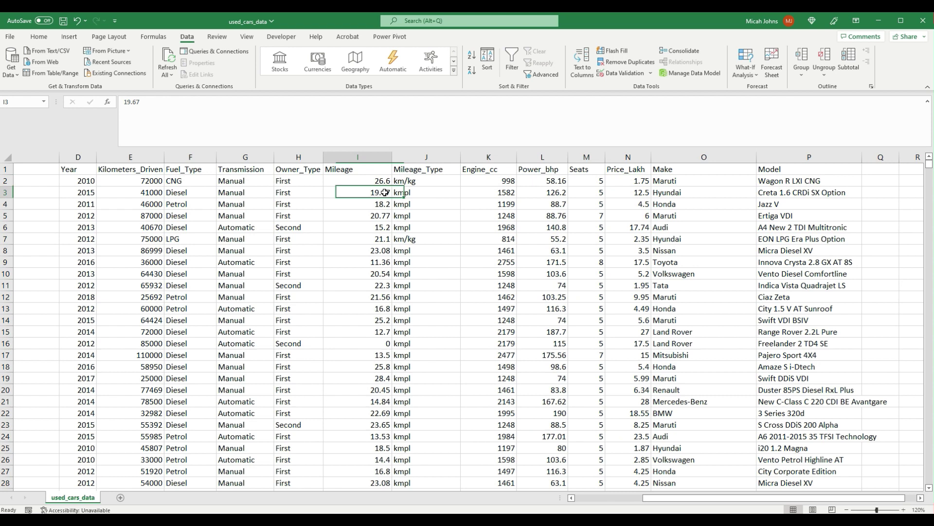
Try deleting the original Name column, review the Make and Model columns, and undo the deletion.
{"action": "left_click_drag", "start_coordinate": [798, 499], "coordinate": [704, 500]}
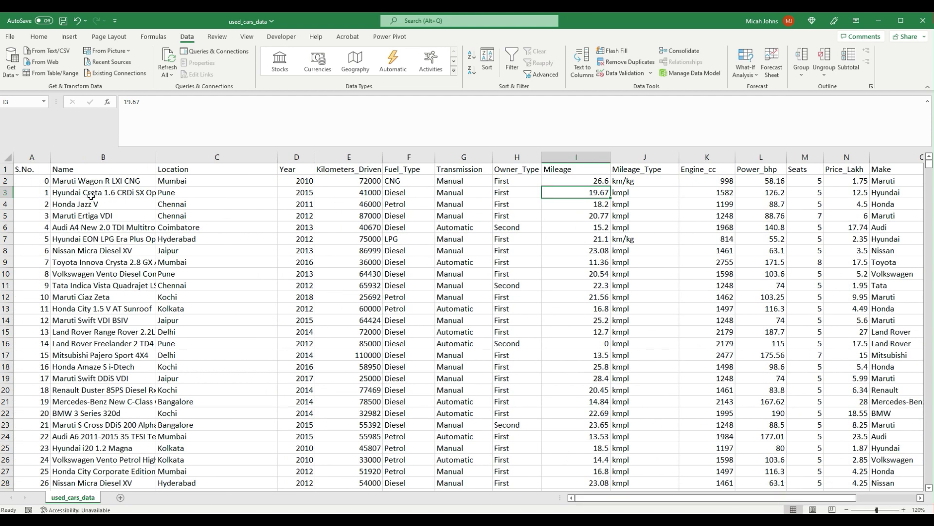
{"action": "left_click", "coordinate": [102, 157]}
{"action": "right_click", "coordinate": [108, 159]}
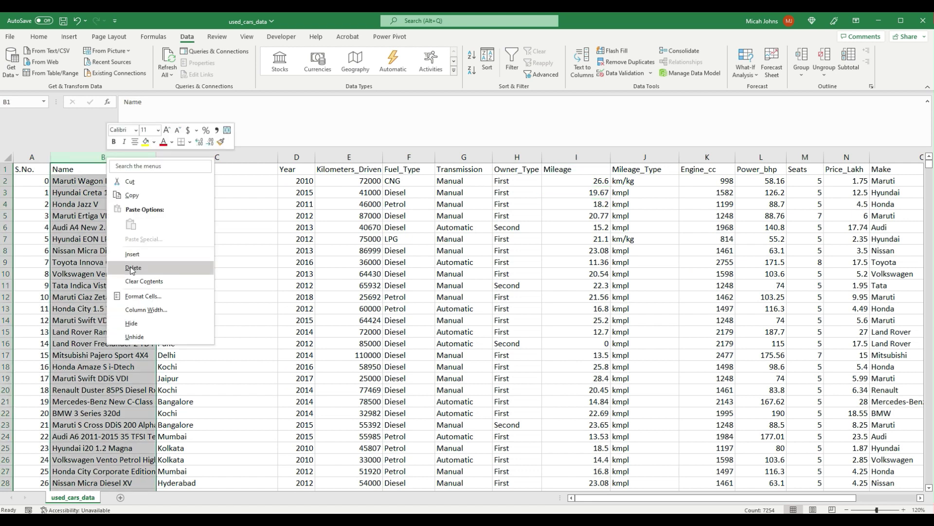
{"action": "left_click", "coordinate": [132, 268]}
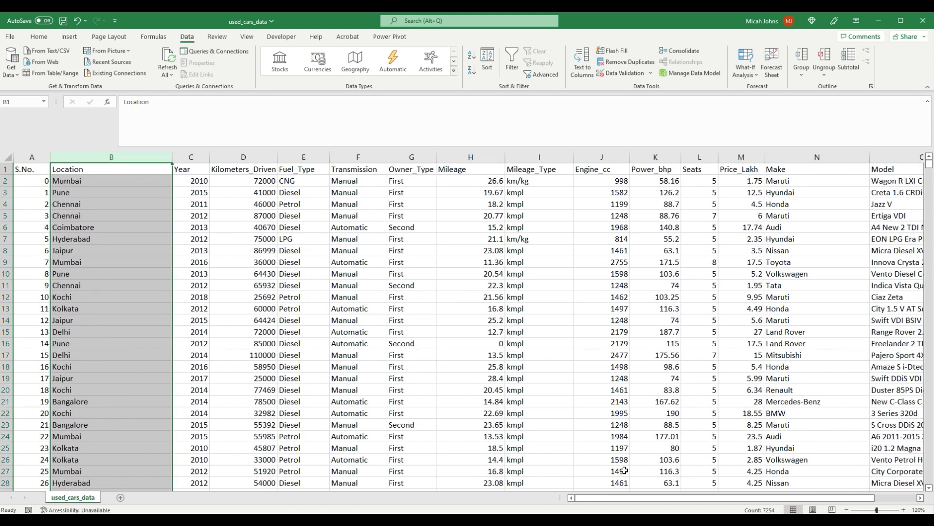
{"action": "left_click_drag", "start_coordinate": [615, 498], "coordinate": [629, 502]}
{"action": "left_click_drag", "start_coordinate": [660, 503], "coordinate": [662, 504]}
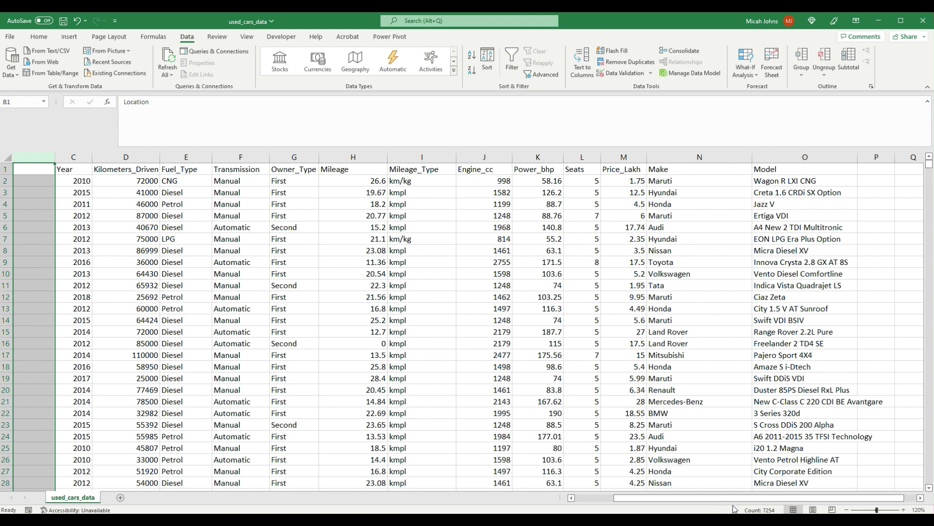
{"action": "left_click", "coordinate": [700, 156]}
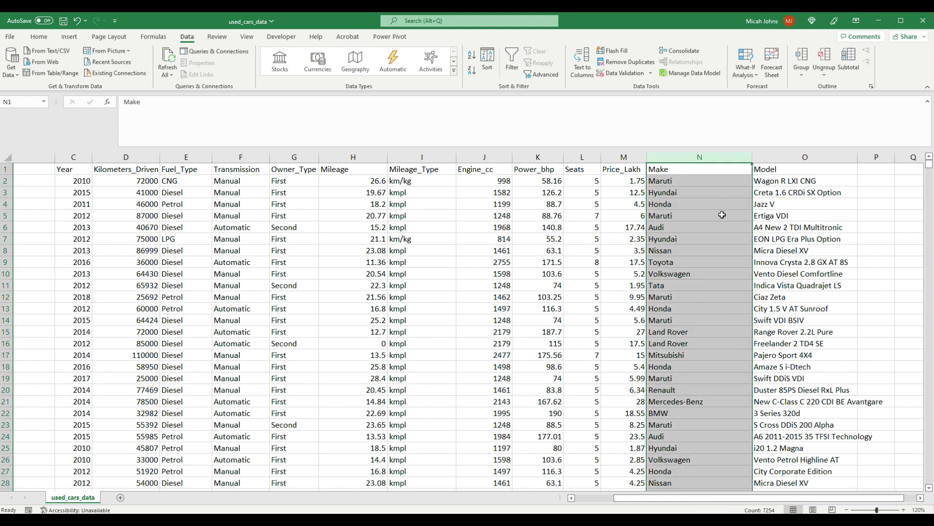
{"action": "left_click_drag", "start_coordinate": [718, 497], "coordinate": [573, 490]}
{"action": "key", "text": "ctrl+z"}
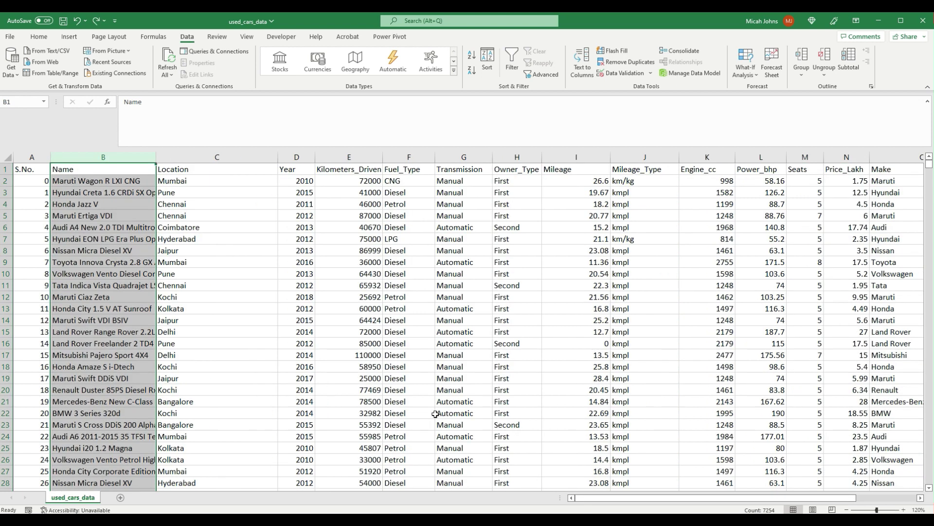
Rename the Name header in B1 as Full_Name.
{"action": "left_click", "coordinate": [90, 179]}
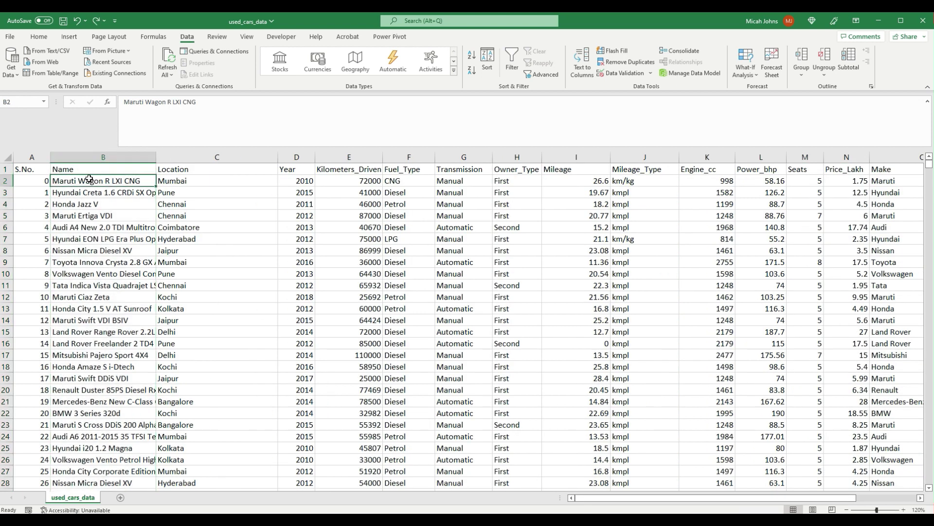
{"action": "double_click", "coordinate": [60, 171]}
{"action": "type", "text": "Full_"}
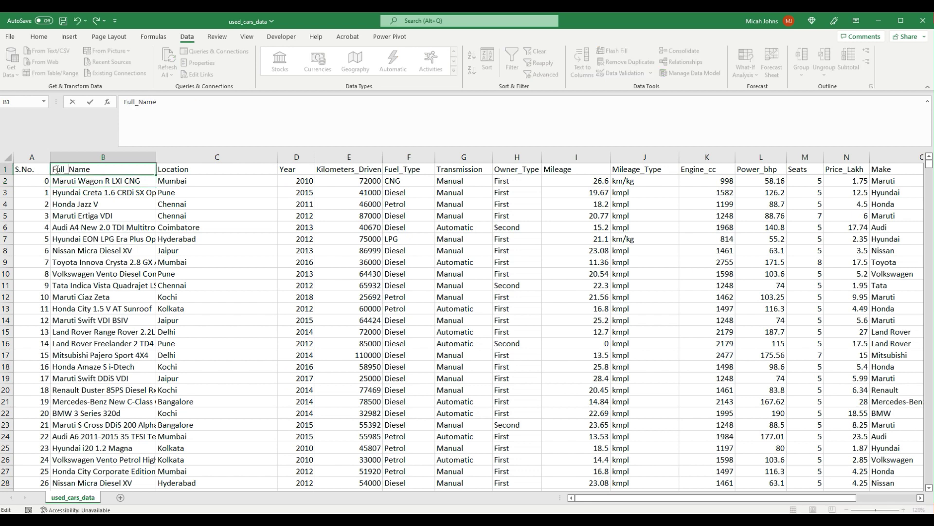
{"action": "key", "text": "Return"}
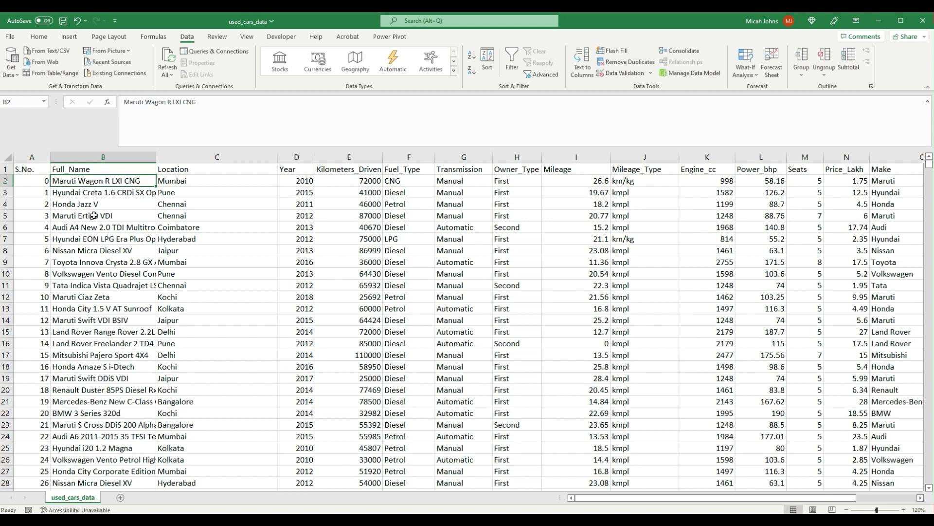
{"action": "left_click", "coordinate": [88, 231]}
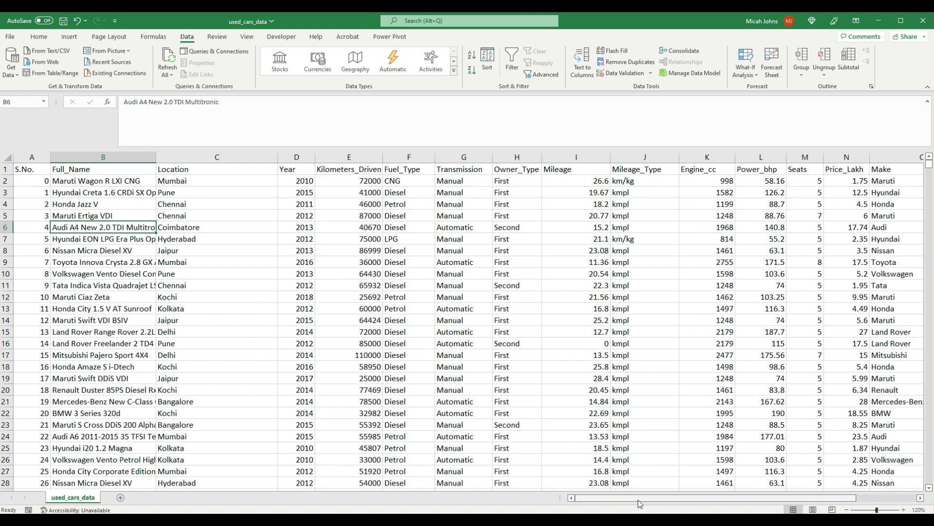
{"action": "scroll", "coordinate": [638, 486], "scroll_direction": "right", "scroll_amount": 2}
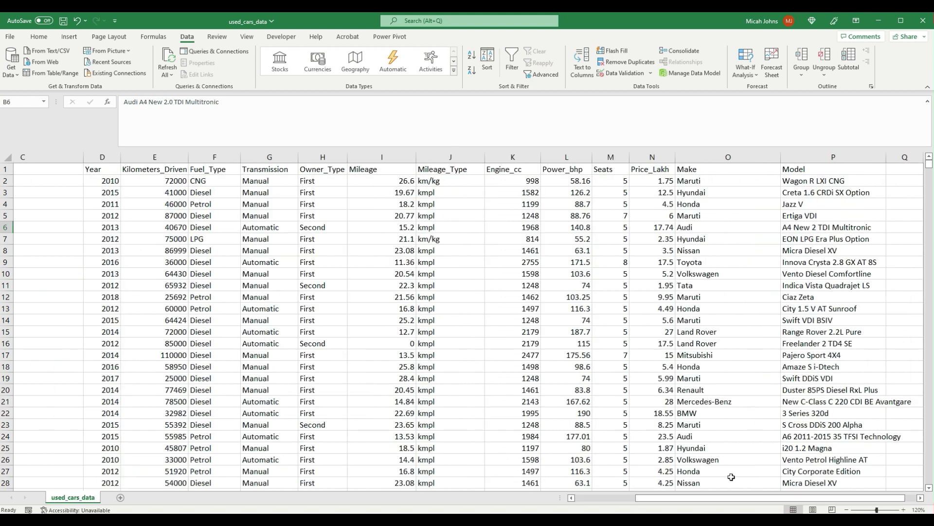
Review the cleaned sheet across all columns, from S.No. and Full_Name through Make and Model.
{"action": "scroll", "coordinate": [734, 498], "scroll_direction": "left", "scroll_amount": 2}
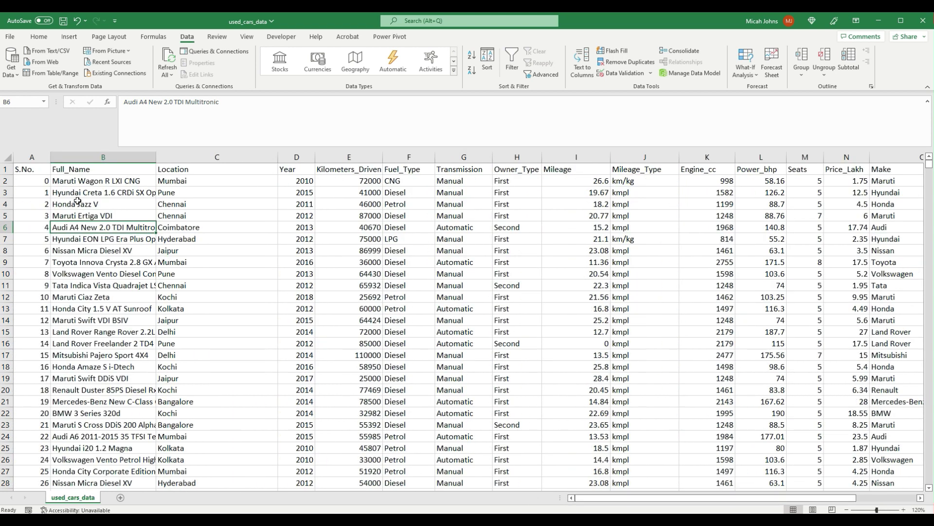
{"action": "left_click", "coordinate": [82, 250]}
{"action": "scroll", "coordinate": [83, 257], "scroll_direction": "down", "scroll_amount": 1}
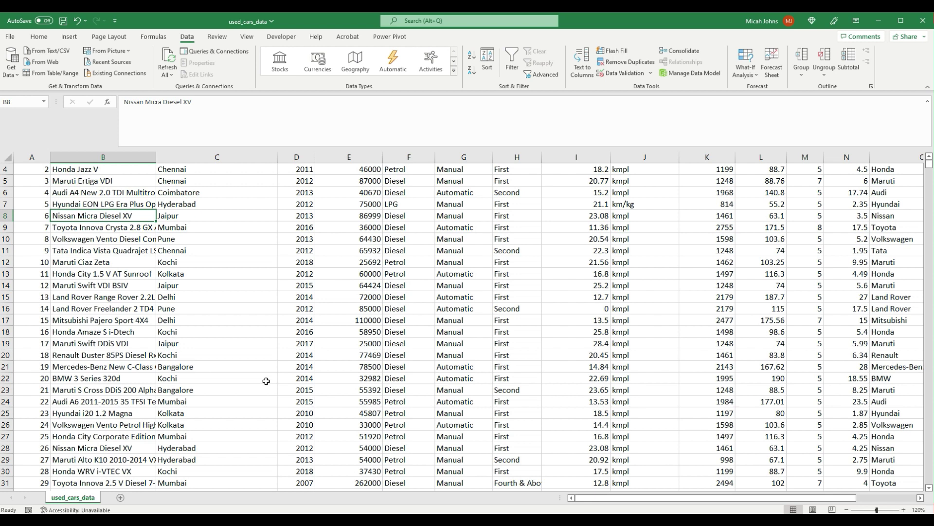
{"action": "left_click_drag", "start_coordinate": [633, 497], "coordinate": [694, 497]}
{"action": "scroll", "coordinate": [730, 362], "scroll_direction": "up", "scroll_amount": 1}
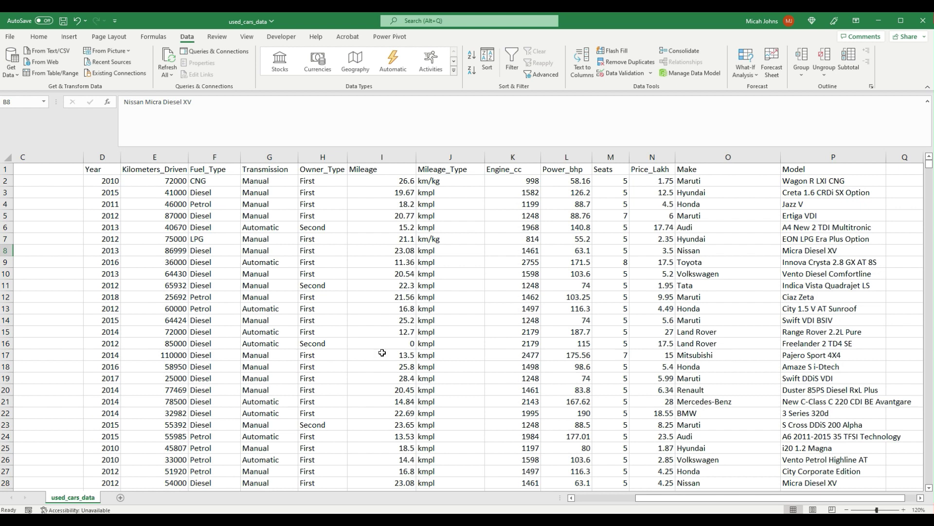
{"action": "left_click_drag", "start_coordinate": [688, 499], "coordinate": [627, 503]}
Examine the numeric columns Kilometers_Driven, Mileage, Engine_cc, Power_bhp, Seats and Price_Lakh for clean values without units.
{"action": "left_click", "coordinate": [353, 152]}
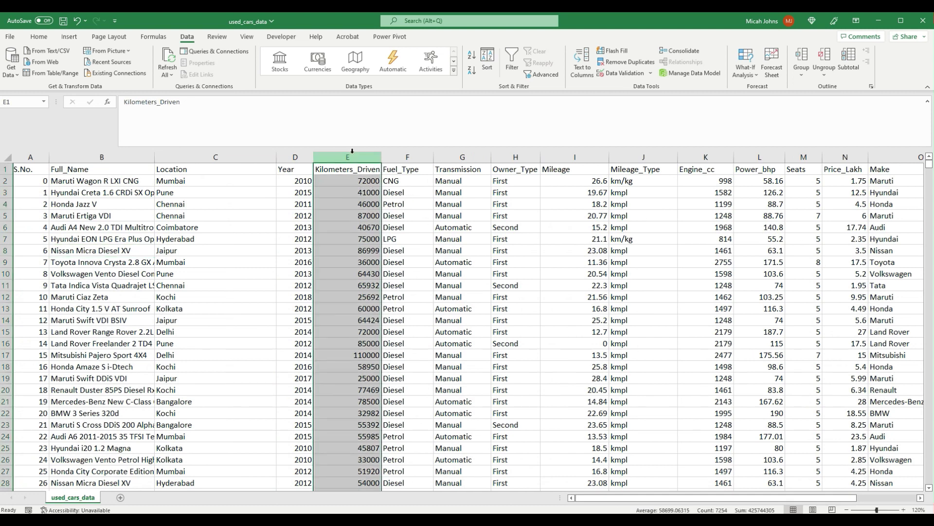
{"action": "left_click_drag", "start_coordinate": [729, 501], "coordinate": [749, 482]}
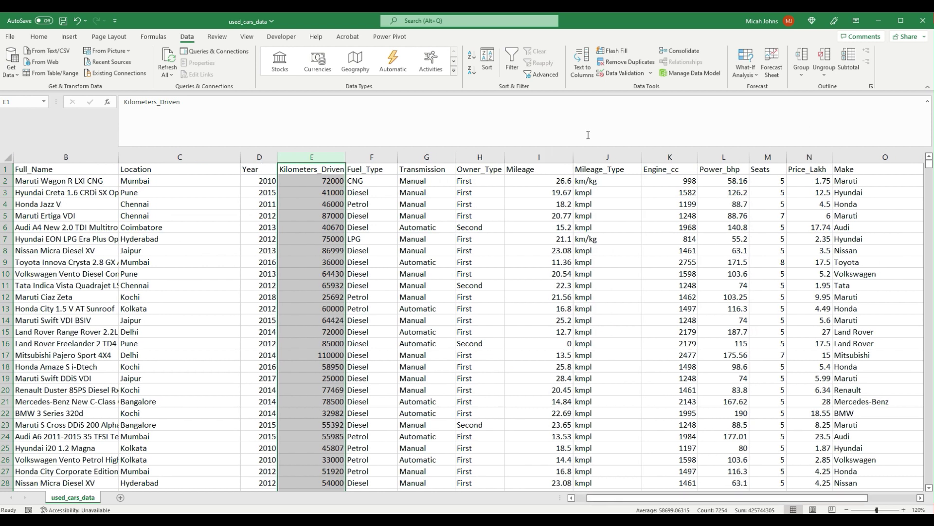
{"action": "left_click", "coordinate": [545, 157]}
{"action": "left_click", "coordinate": [683, 158]}
{"action": "left_click", "coordinate": [728, 156]}
{"action": "left_click", "coordinate": [769, 157]}
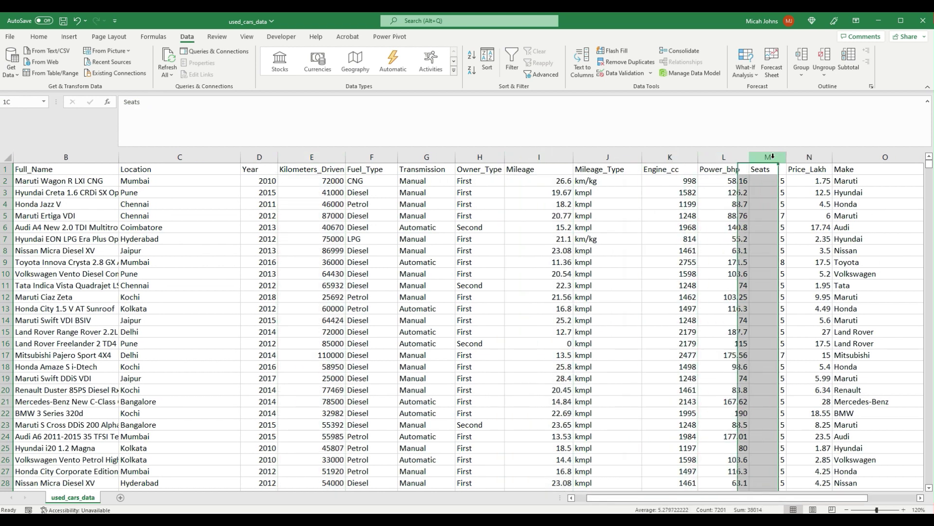
{"action": "left_click", "coordinate": [806, 156]}
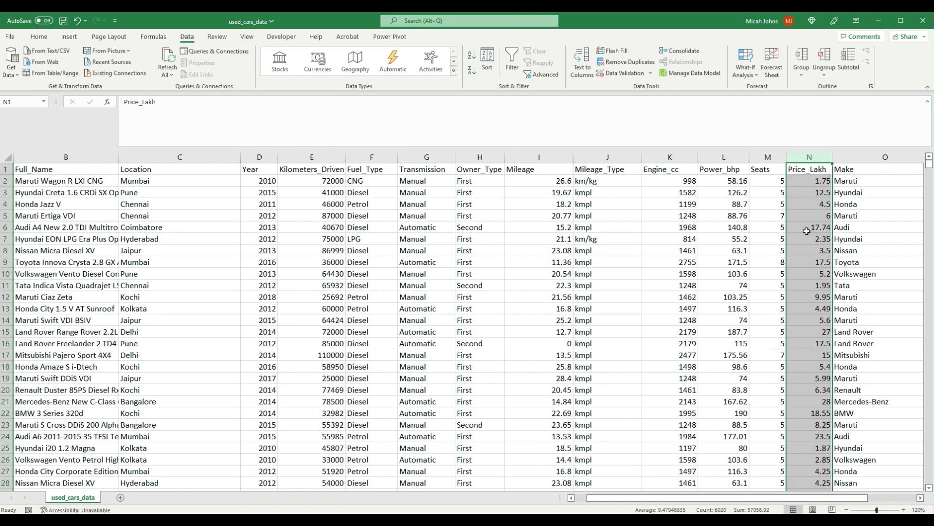
{"action": "left_click", "coordinate": [814, 170]}
{"action": "left_click", "coordinate": [810, 181]}
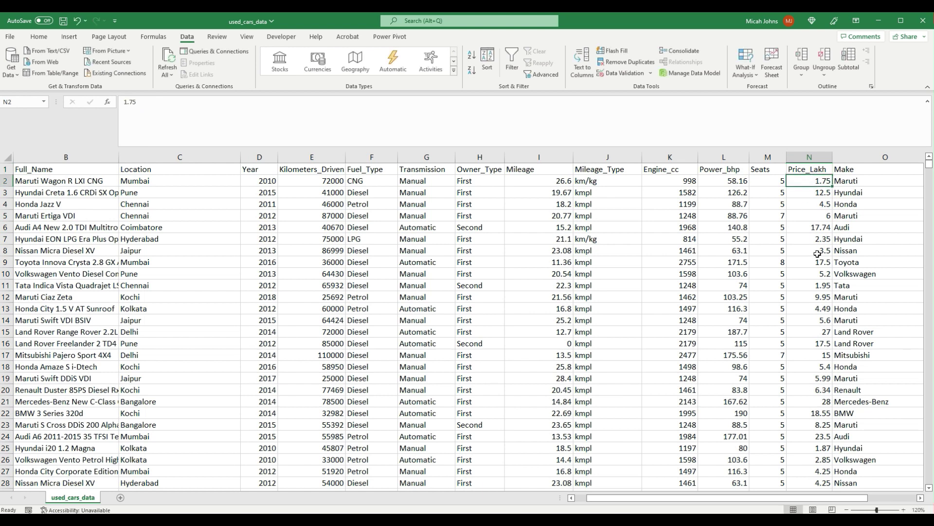
{"action": "left_click", "coordinate": [805, 330]}
{"action": "left_click_drag", "start_coordinate": [844, 332], "coordinate": [528, 333]}
{"action": "left_click", "coordinate": [486, 289]}
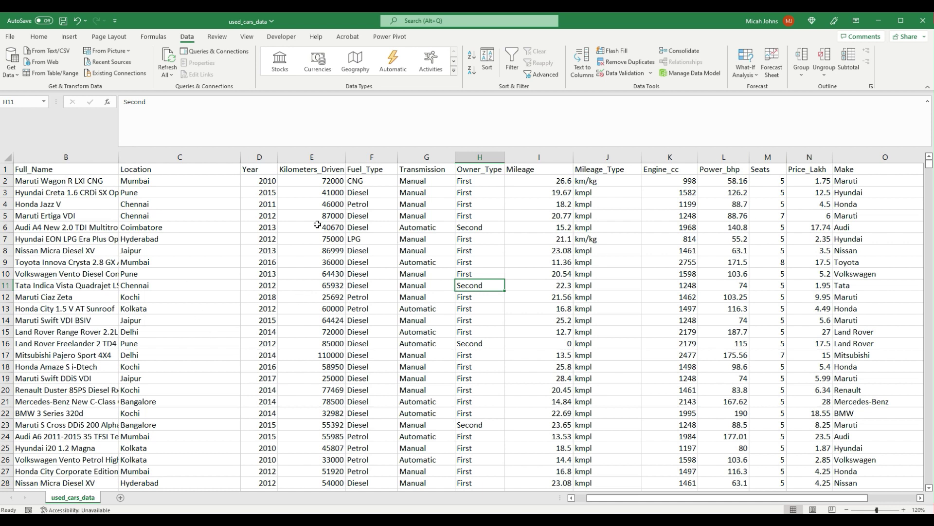
Inspect the separate Make and Model columns and compare them with the rest of the record in row 3.
{"action": "left_click_drag", "start_coordinate": [822, 498], "coordinate": [867, 498]}
{"action": "left_click", "coordinate": [731, 169]}
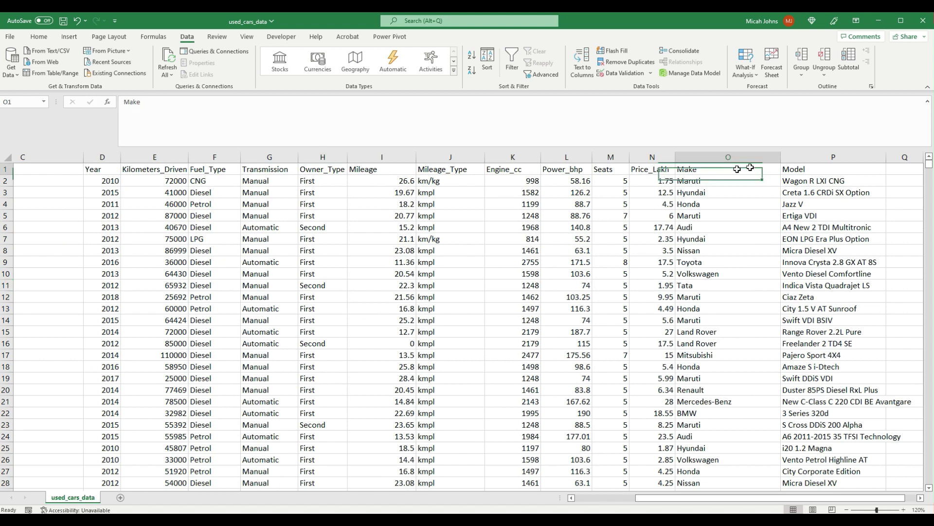
{"action": "left_click", "coordinate": [793, 165]}
{"action": "left_click", "coordinate": [712, 195]}
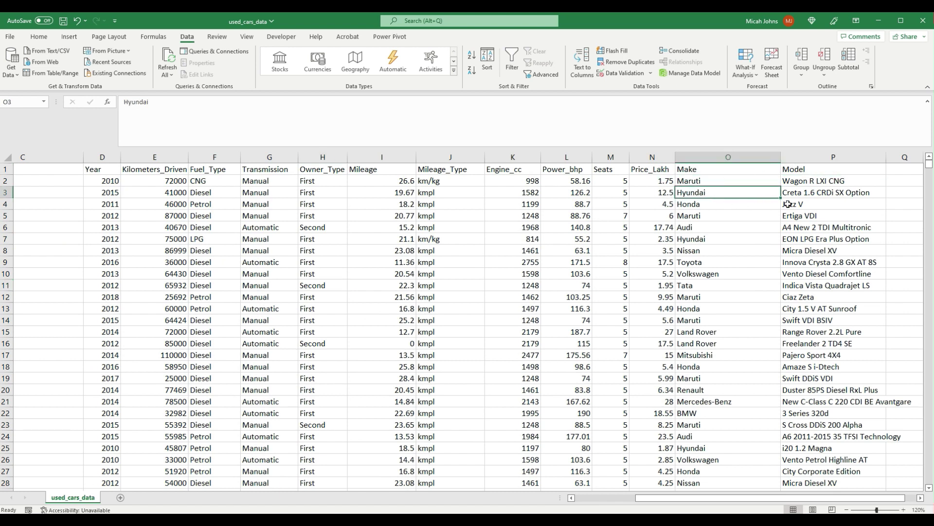
{"action": "left_click_drag", "start_coordinate": [663, 192], "coordinate": [20, 193]}
{"action": "left_click_drag", "start_coordinate": [698, 498], "coordinate": [513, 479]}
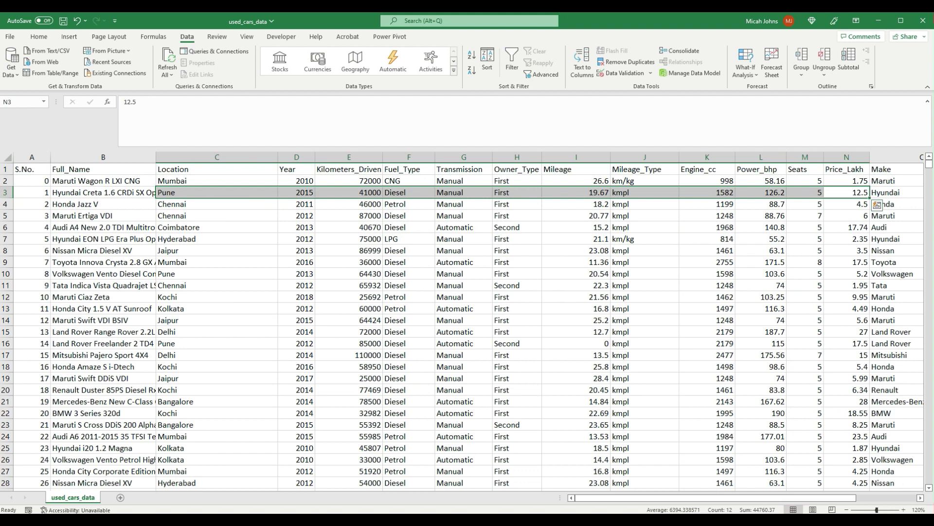